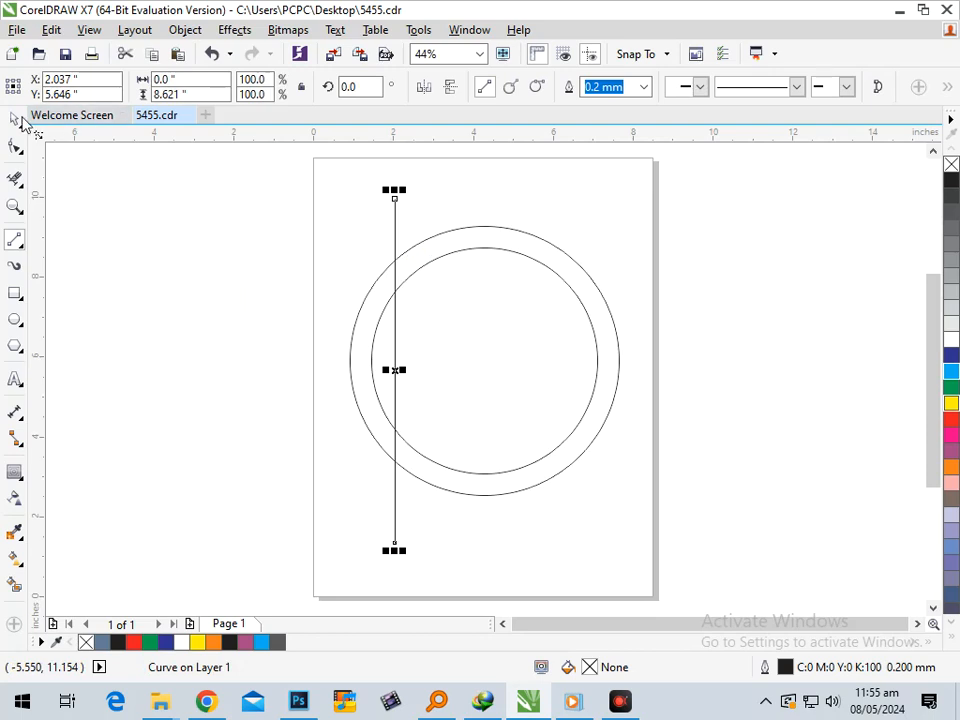
Place three copies of the vertical line across the circles, at about 3.5, 3.9 and 2.6 inches horizontally
{"action": "left_click_drag", "start_coordinate": [392, 251], "coordinate": [448, 232]}
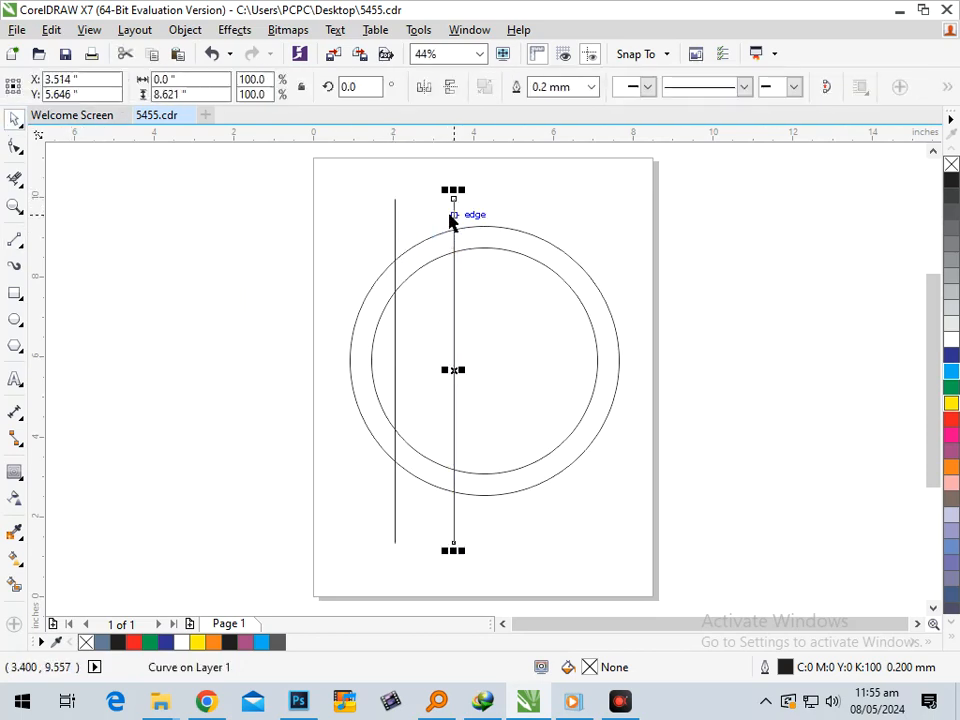
{"action": "left_click", "coordinate": [455, 214]}
{"action": "left_click", "coordinate": [456, 214]}
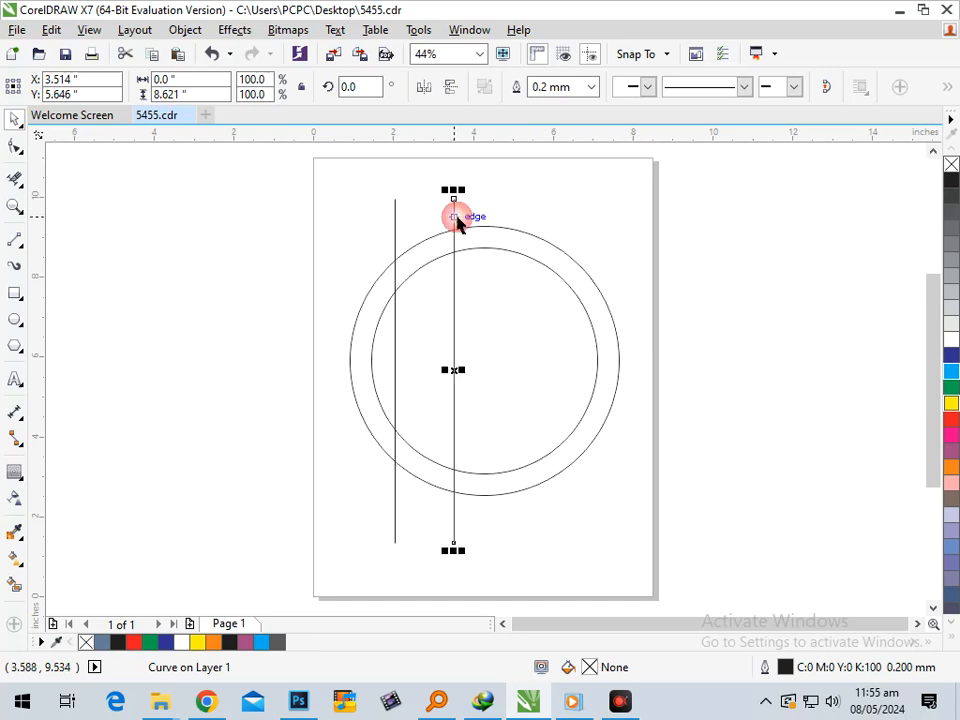
{"action": "mouse_move", "coordinate": [455, 214]}
{"action": "left_mouse_down"}
{"action": "mouse_move", "coordinate": [489, 208]}
{"action": "mouse_move", "coordinate": [471, 208]}
{"action": "left_mouse_up"}
{"action": "left_click", "coordinate": [521, 193]}
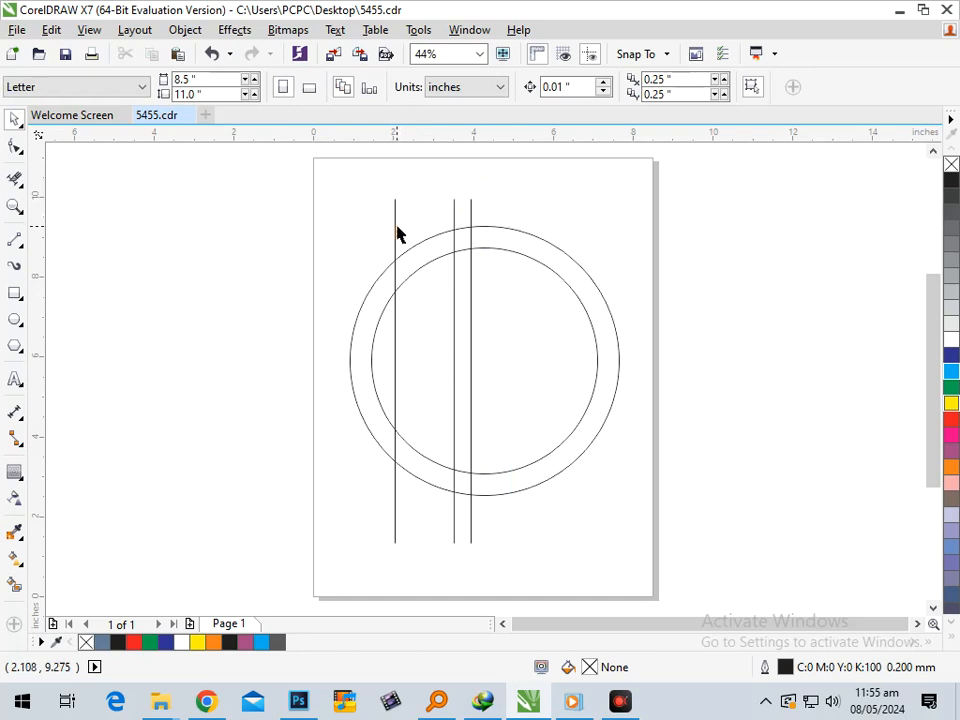
{"action": "left_click_drag", "start_coordinate": [396, 230], "coordinate": [416, 230]}
{"action": "left_click", "coordinate": [330, 486]}
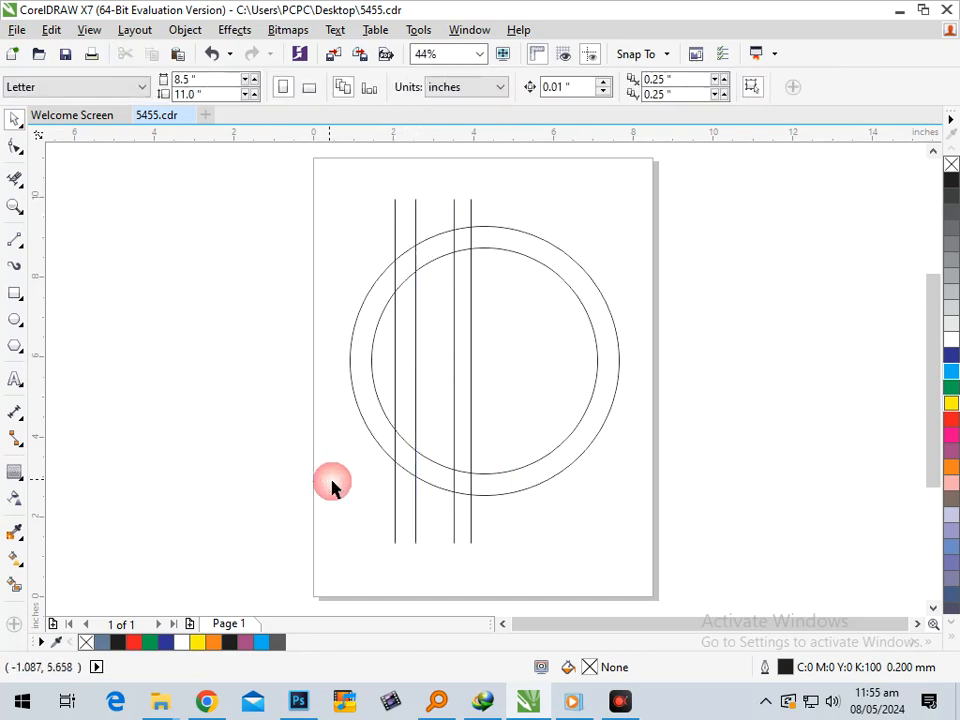
Make a copy of the two leftmost vertical lines rotated to 270 degrees so they lie horizontally, and group the copied pair
{"action": "left_click", "coordinate": [397, 544]}
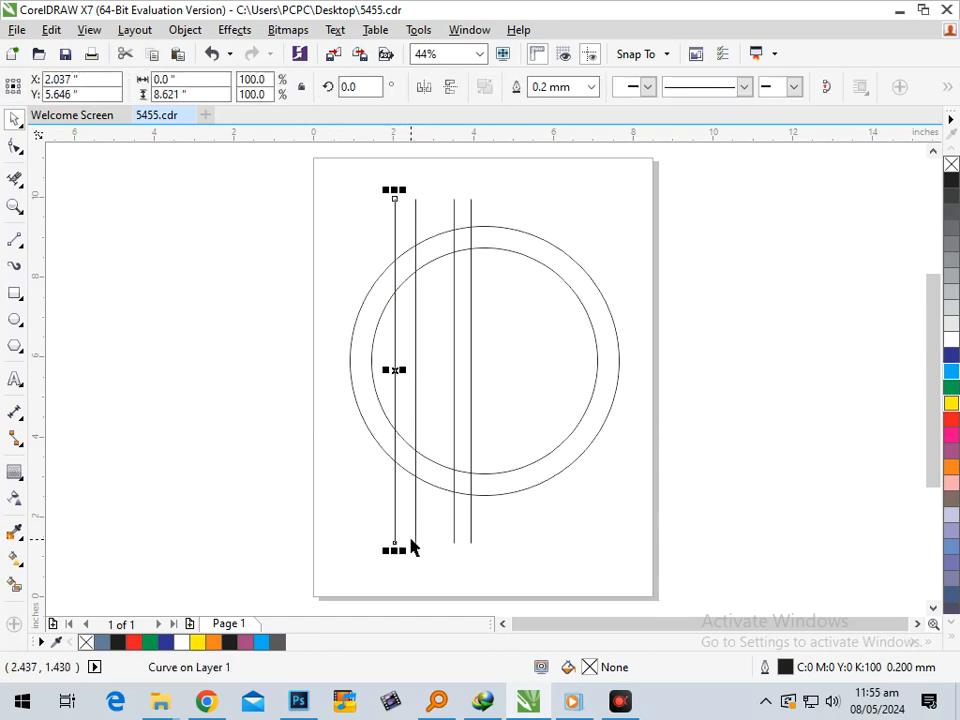
{"action": "left_click", "coordinate": [418, 514], "text": "shift"}
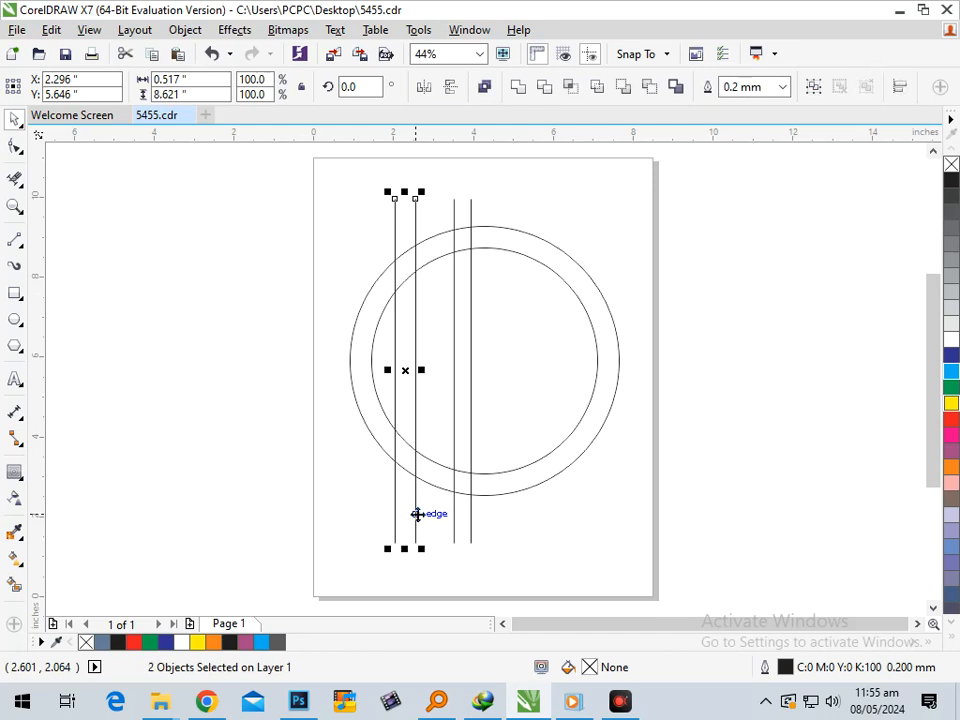
{"action": "left_click", "coordinate": [418, 529]}
{"action": "left_click_drag", "start_coordinate": [388, 553], "coordinate": [180, 345]}
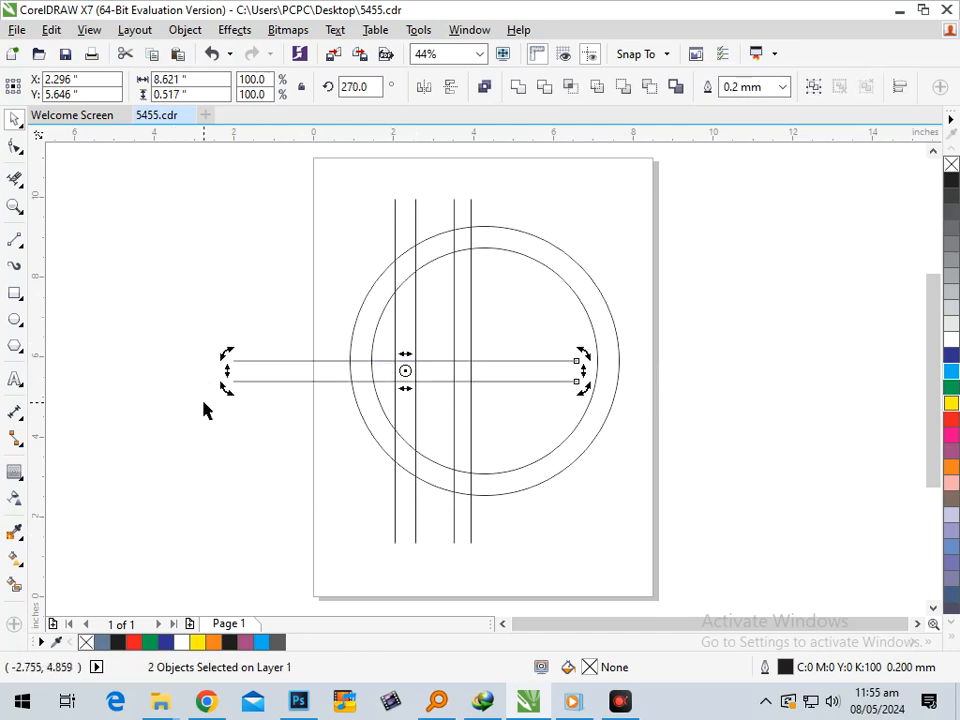
{"action": "key", "text": "ctrl+g"}
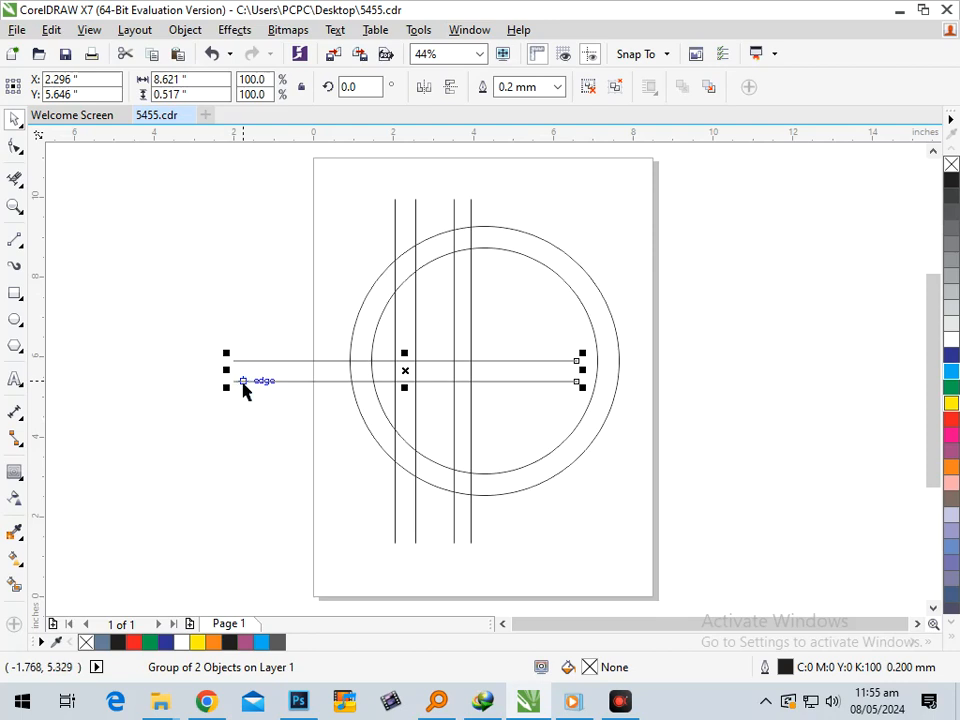
{"action": "left_click", "coordinate": [362, 381], "text": "ctrl"}
{"action": "left_click", "coordinate": [259, 381], "text": "ctrl"}
{"action": "left_click_drag", "start_coordinate": [243, 381], "coordinate": [319, 382]}
{"action": "key", "text": "ctrl+z"}
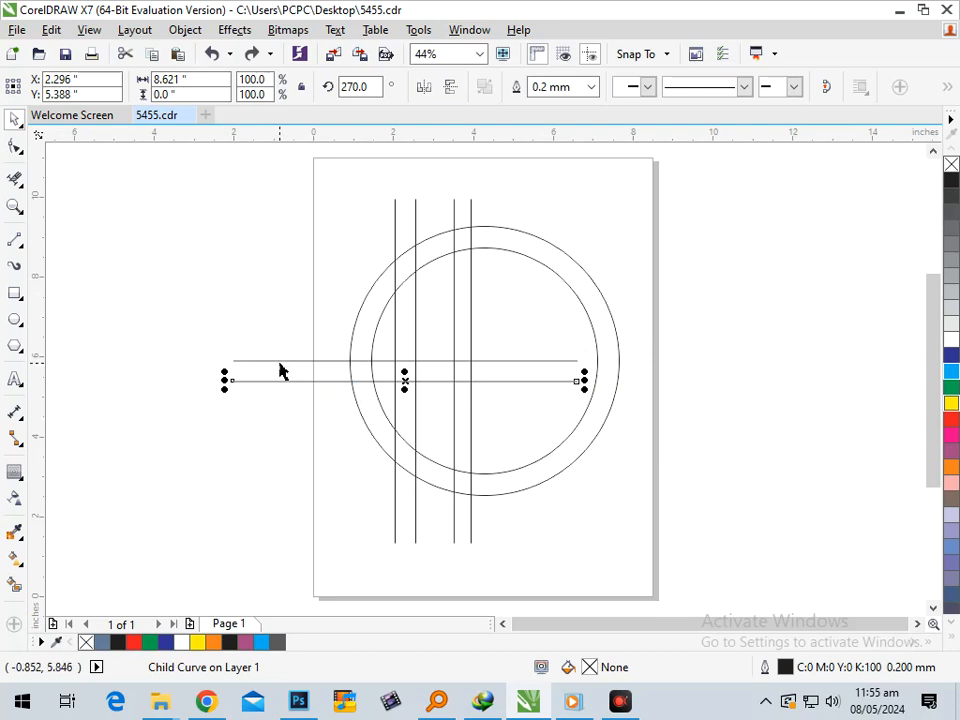
Move the grouped horizontal lines sideways so they span the circles, centred at about 4.29 inches horizontally
{"action": "left_click", "coordinate": [280, 370]}
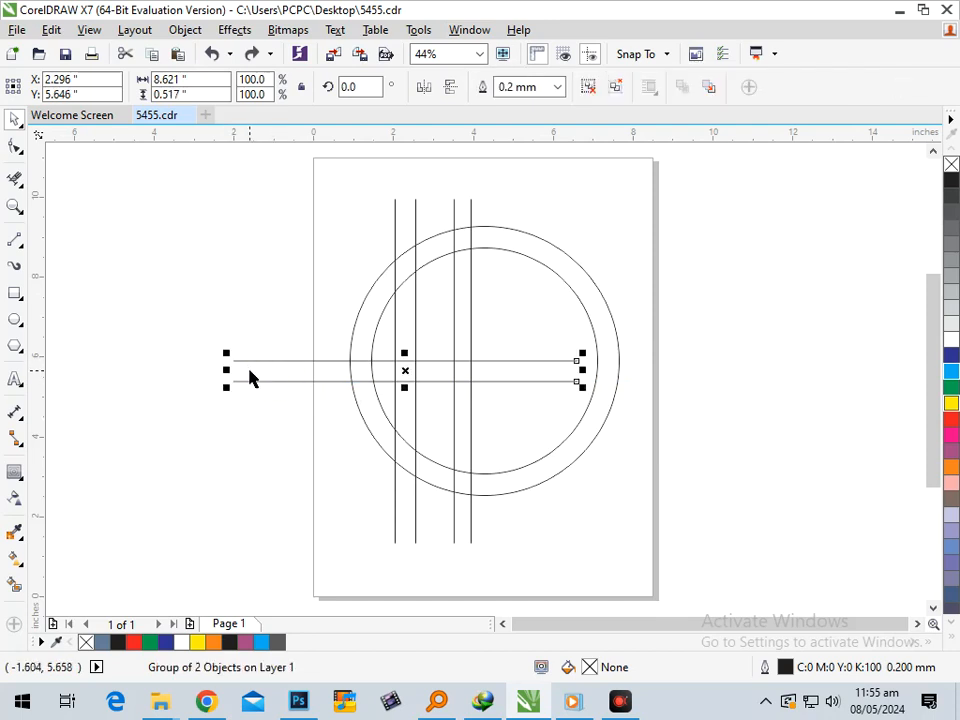
{"action": "left_click", "coordinate": [249, 372]}
{"action": "left_click", "coordinate": [251, 372]}
{"action": "left_click", "coordinate": [253, 389]}
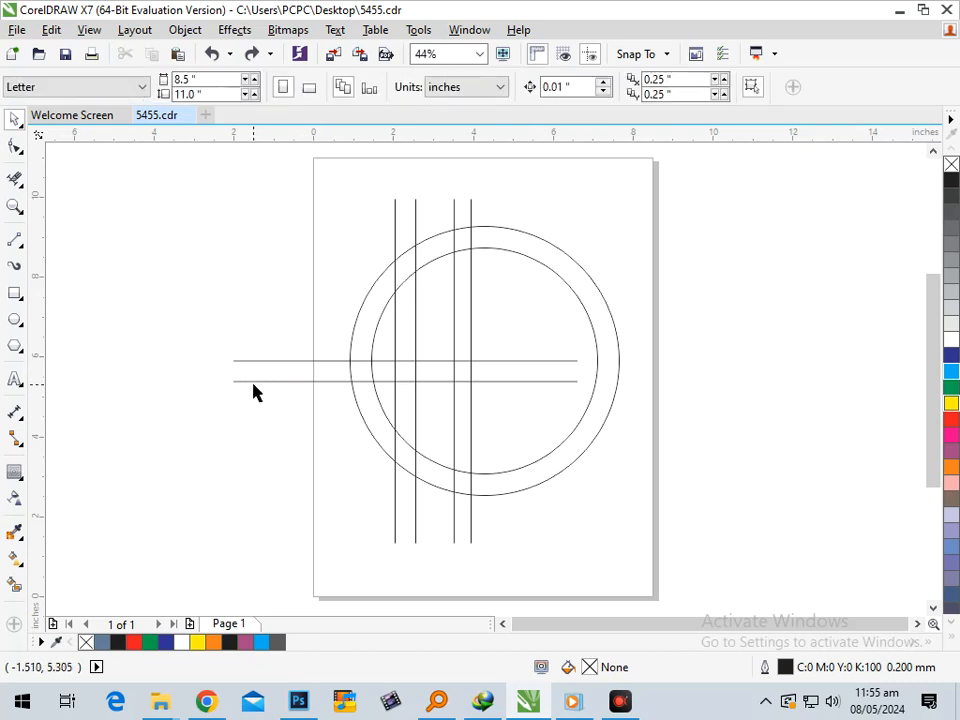
{"action": "left_click", "coordinate": [261, 361]}
{"action": "left_click", "coordinate": [264, 367]}
{"action": "left_click", "coordinate": [264, 367]}
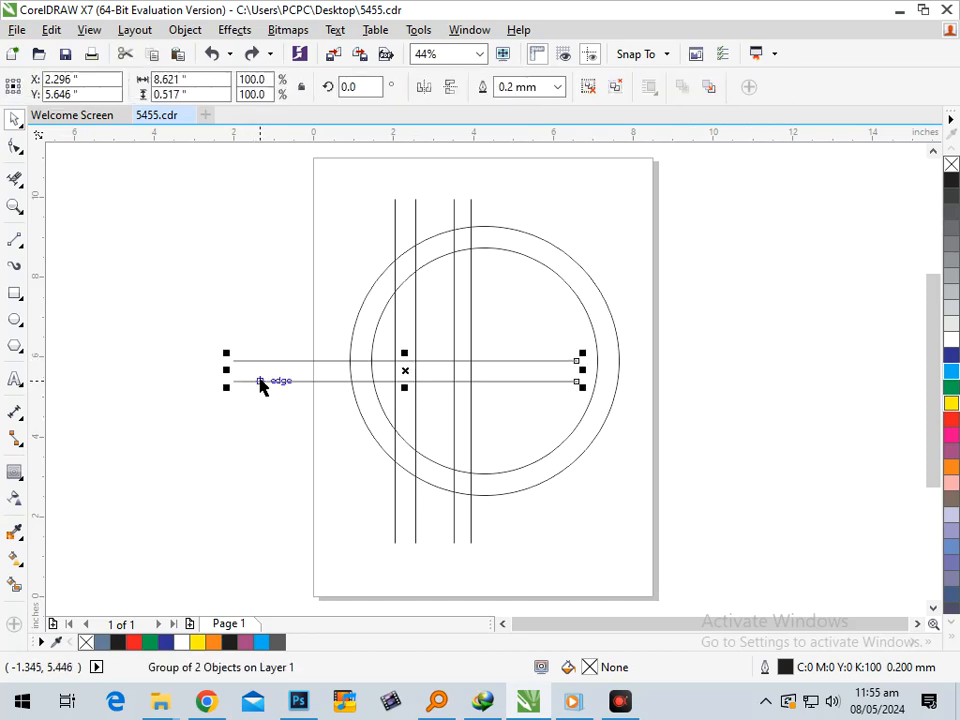
{"action": "left_click_drag", "start_coordinate": [260, 383], "coordinate": [339, 381]}
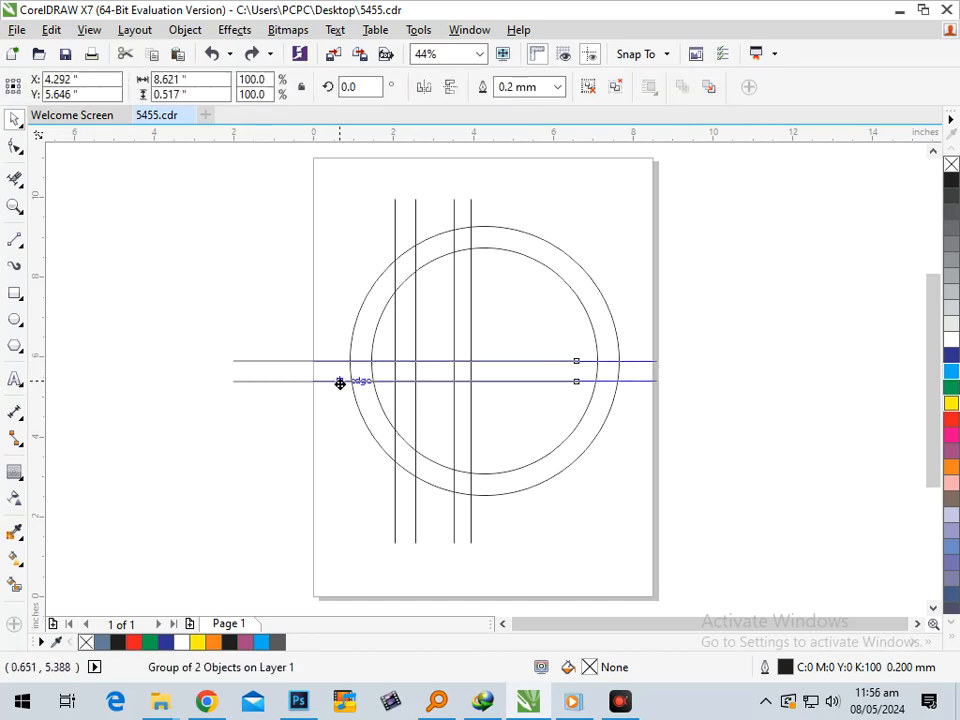
{"action": "left_click", "coordinate": [297, 459]}
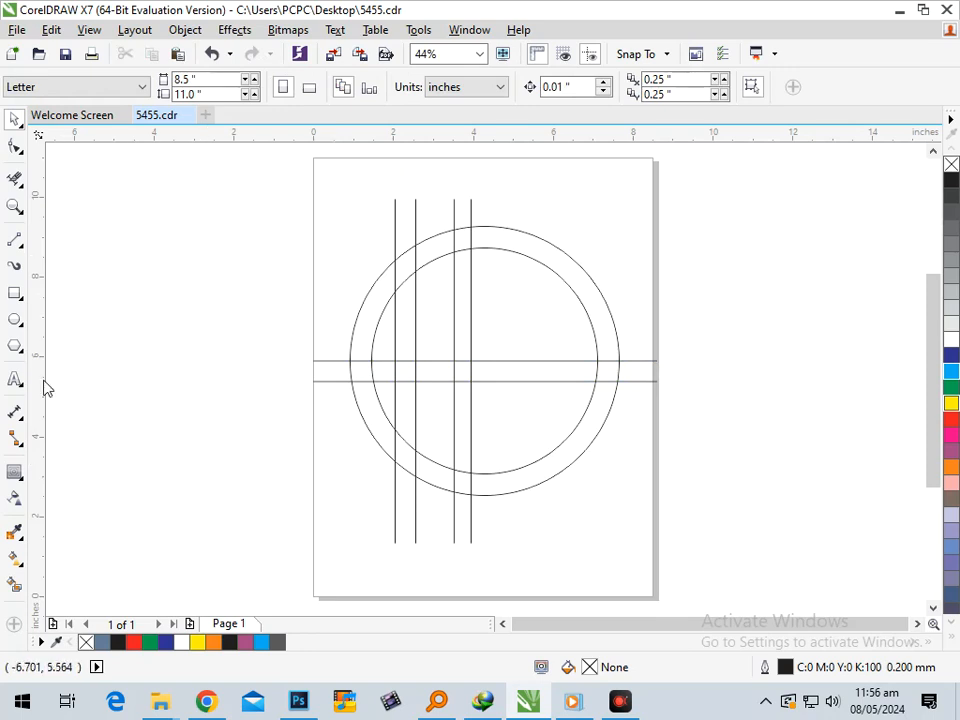
Duplicate the two vertical lines near the circles' centre together, placing the copied pair about 0.85 inch to their right
{"action": "left_click", "coordinate": [15, 293]}
{"action": "left_click", "coordinate": [15, 119]}
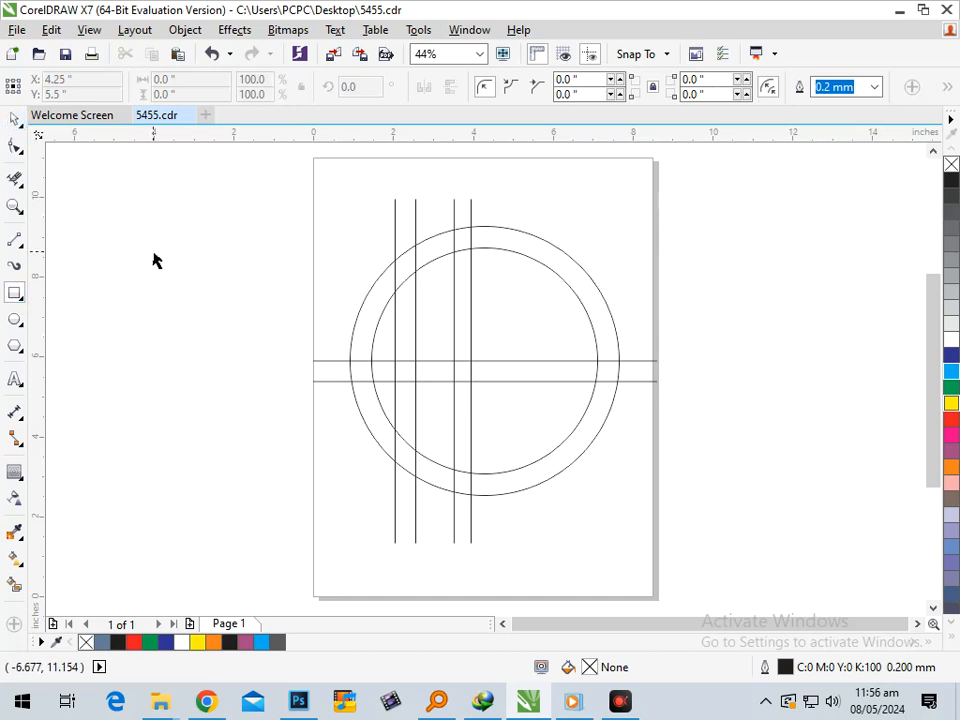
{"action": "left_click_drag", "start_coordinate": [457, 222], "coordinate": [480, 223]}
{"action": "key", "text": "ctrl+z"}
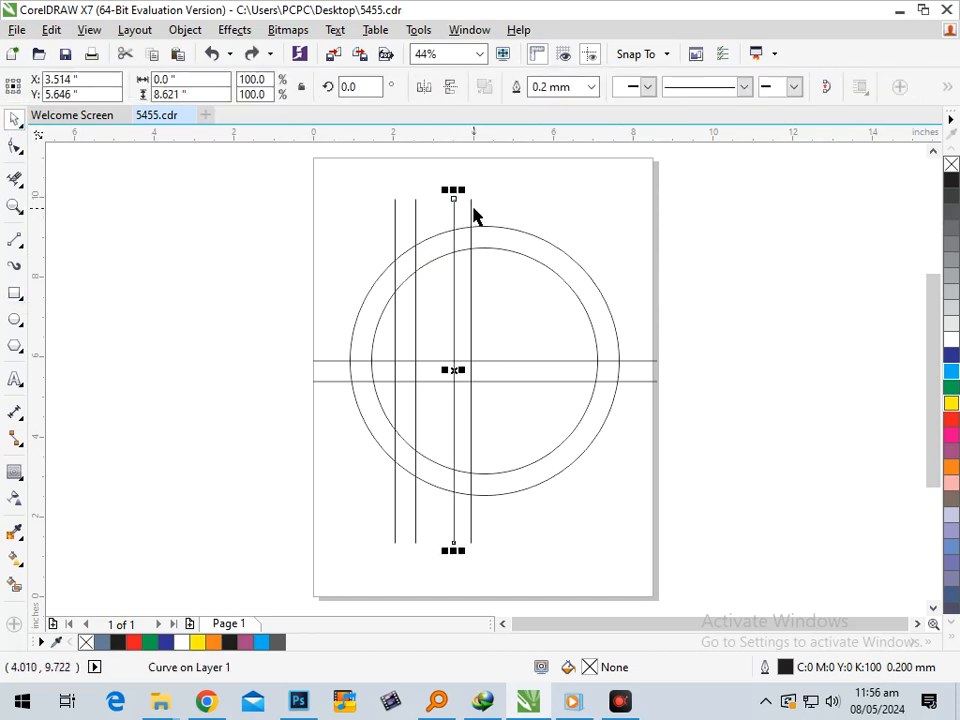
{"action": "left_click", "coordinate": [471, 206], "text": "shift"}
{"action": "left_click_drag", "start_coordinate": [471, 210], "coordinate": [505, 210]}
{"action": "left_click", "coordinate": [692, 261]}
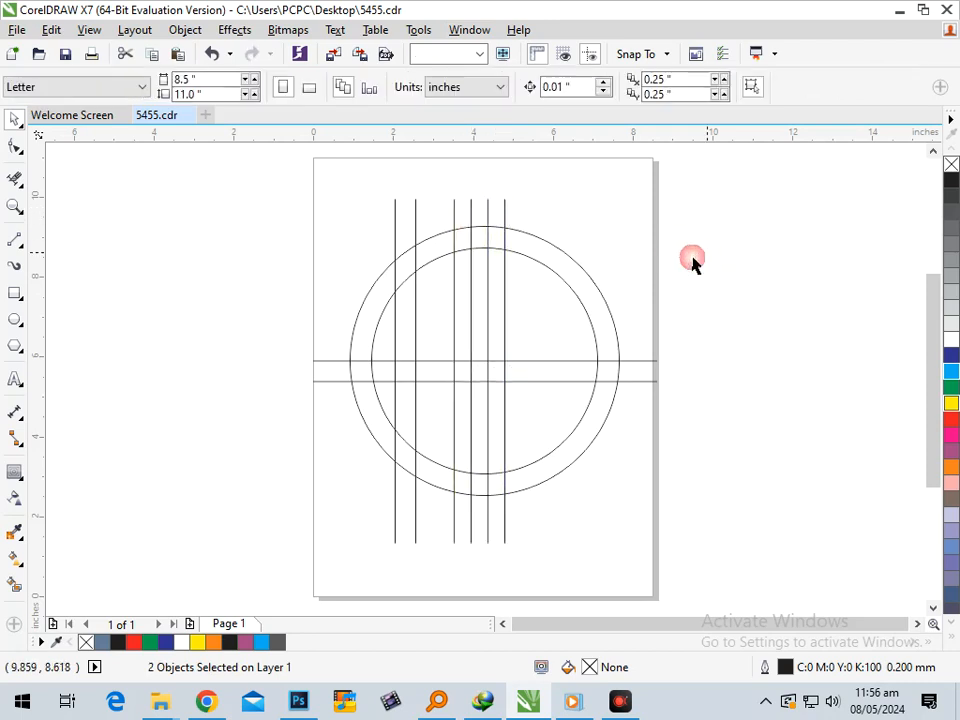
Smart Fill every section of the leftmost vertical strip inside the outer circle with the blue-gray colour
{"action": "left_click", "coordinate": [15, 584]}
{"action": "left_click", "coordinate": [400, 442]}
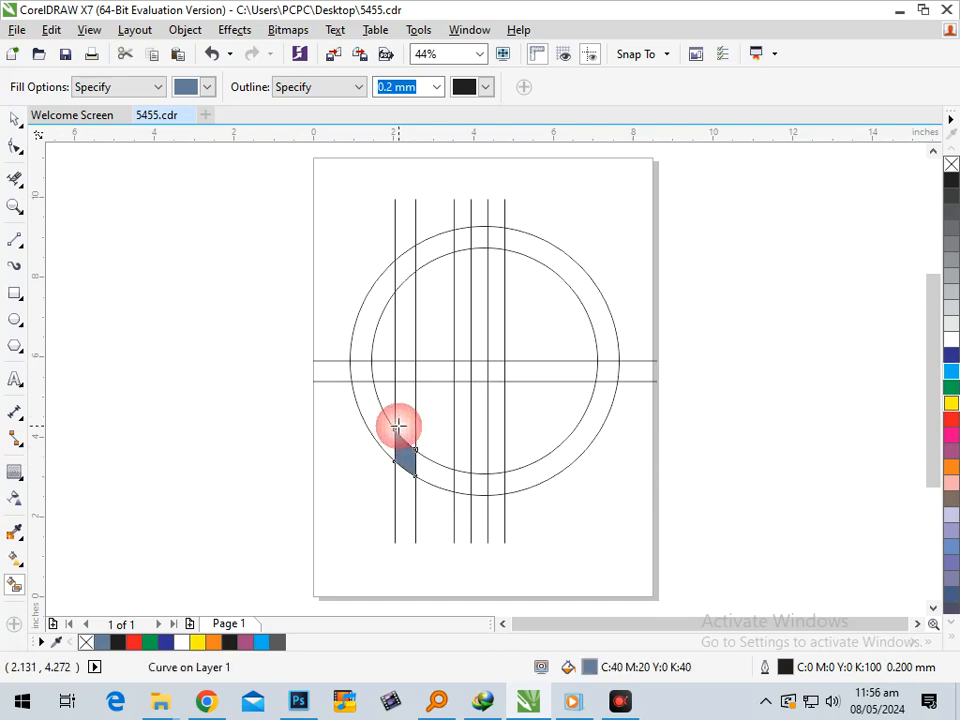
{"action": "left_click", "coordinate": [401, 410]}
{"action": "left_click", "coordinate": [399, 372]}
{"action": "left_click", "coordinate": [399, 328]}
{"action": "left_click", "coordinate": [402, 274]}
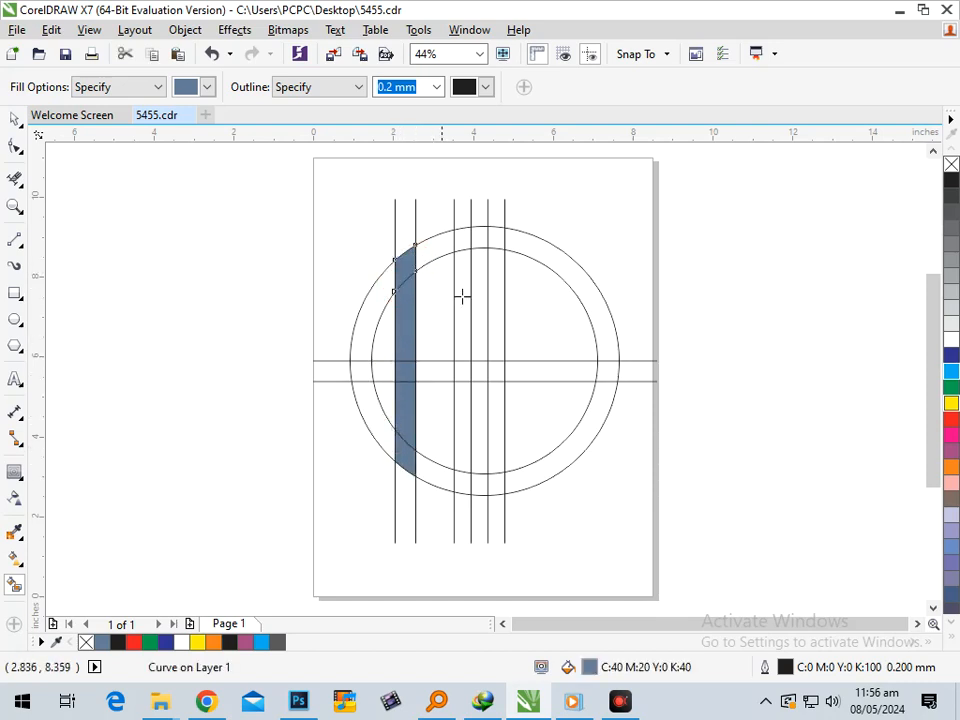
Smart Fill the crossbar and the full second vertical strip inside the outer circle to form an H
{"action": "left_click", "coordinate": [438, 375]}
{"action": "left_click", "coordinate": [465, 369]}
{"action": "left_click", "coordinate": [462, 320]}
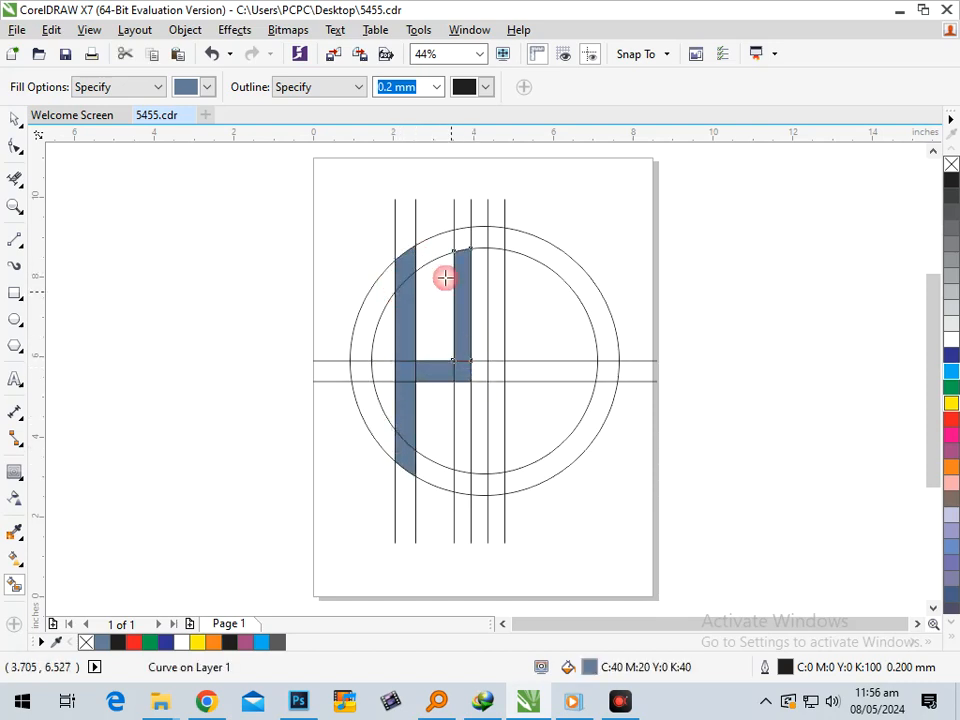
{"action": "left_click", "coordinate": [458, 240]}
{"action": "left_click", "coordinate": [456, 457]}
{"action": "left_click", "coordinate": [461, 489]}
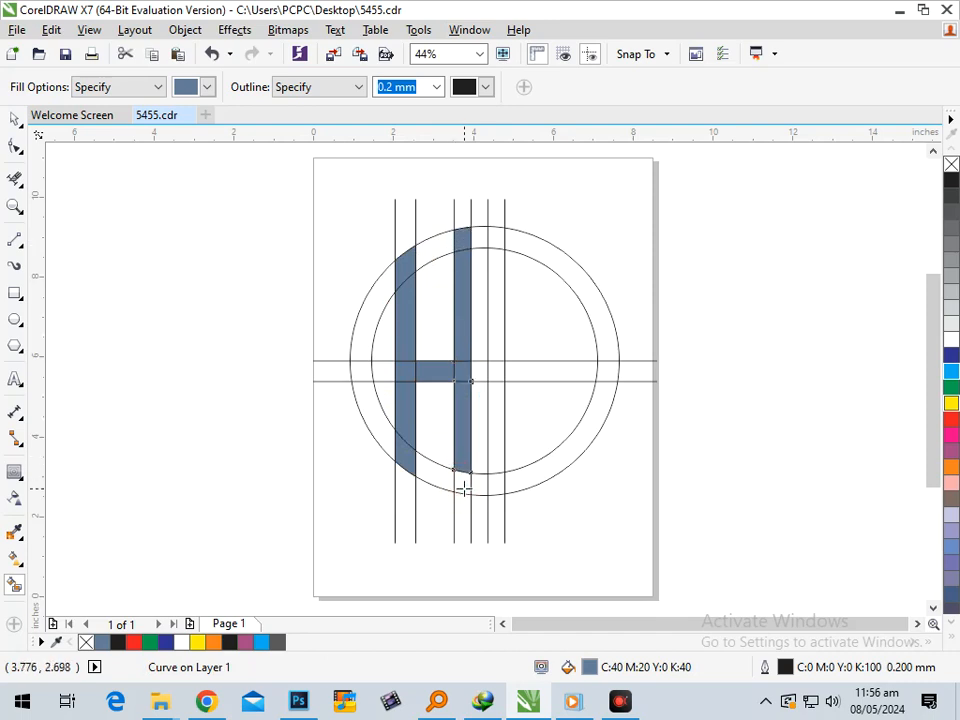
Smart Fill the full third vertical strip and the ring's upper-right arc down to the upper horizontal line
{"action": "left_click", "coordinate": [495, 438]}
{"action": "left_click", "coordinate": [482, 338]}
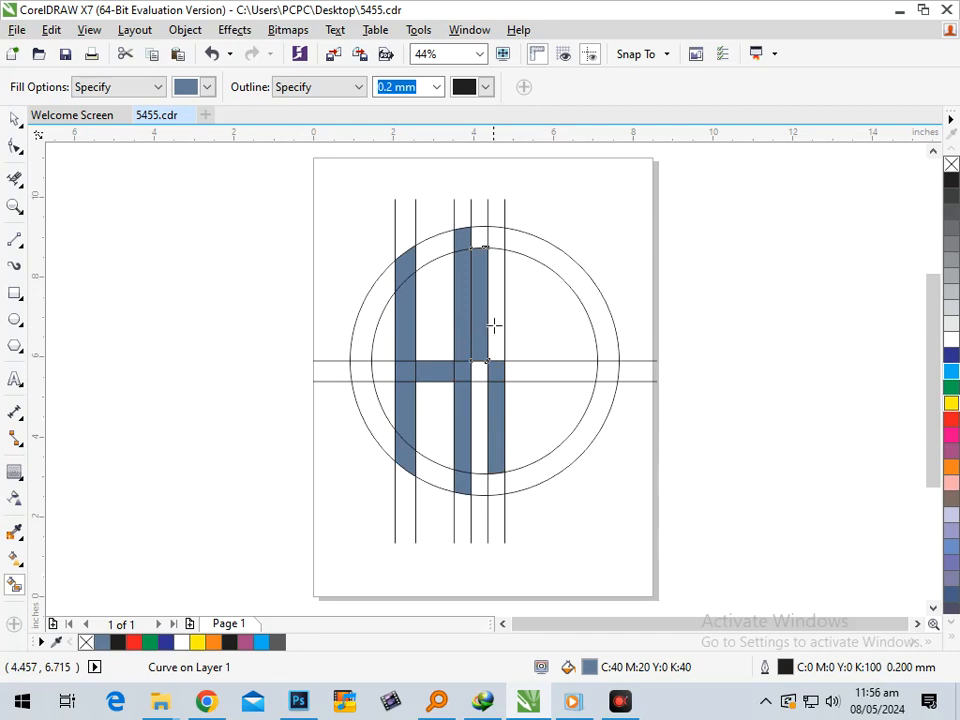
{"action": "key", "text": "ctrl+z"}
{"action": "left_click", "coordinate": [499, 318]}
{"action": "left_click", "coordinate": [495, 233]}
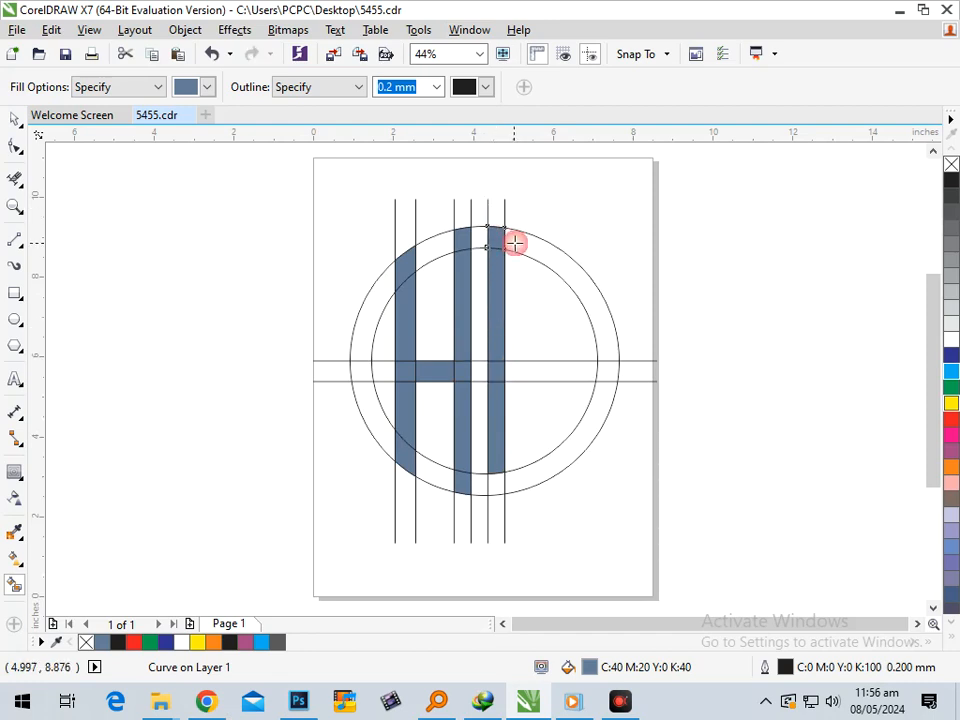
{"action": "left_click", "coordinate": [519, 245]}
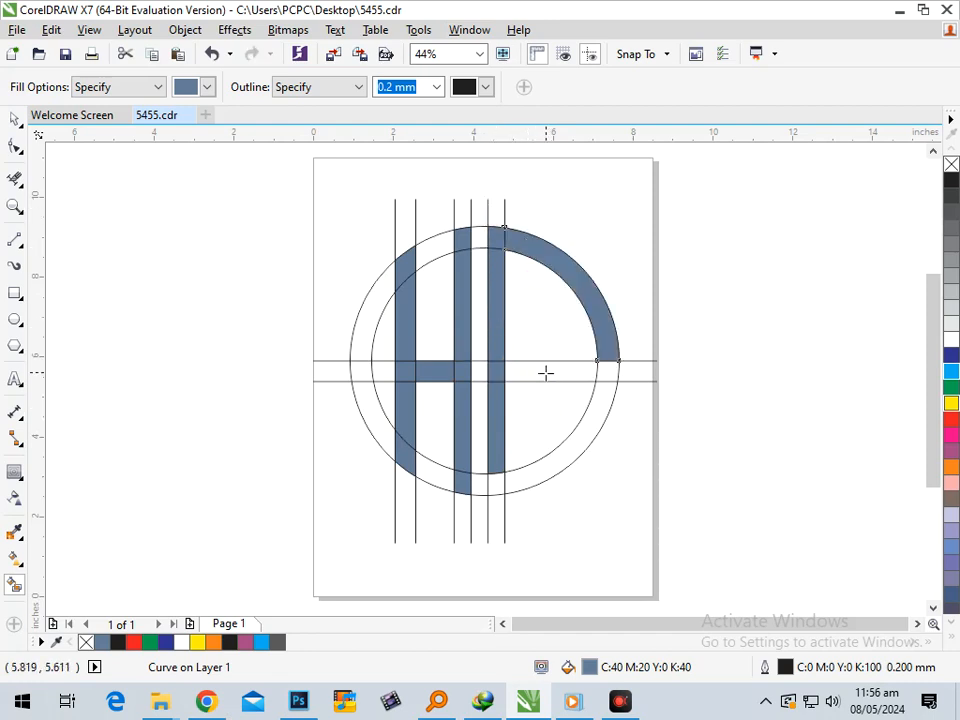
{"action": "left_click", "coordinate": [492, 487]}
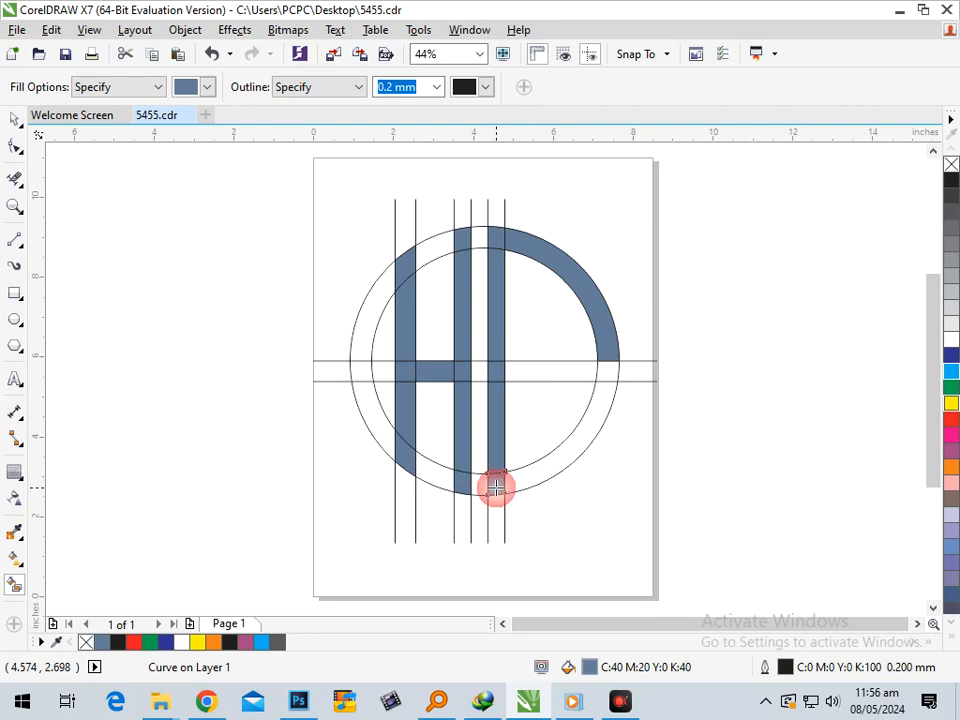
Place a copy of the rightmost vertical line at about 6.36 inches and Smart Fill the right crossbar only up to it
{"action": "left_click", "coordinate": [567, 369]}
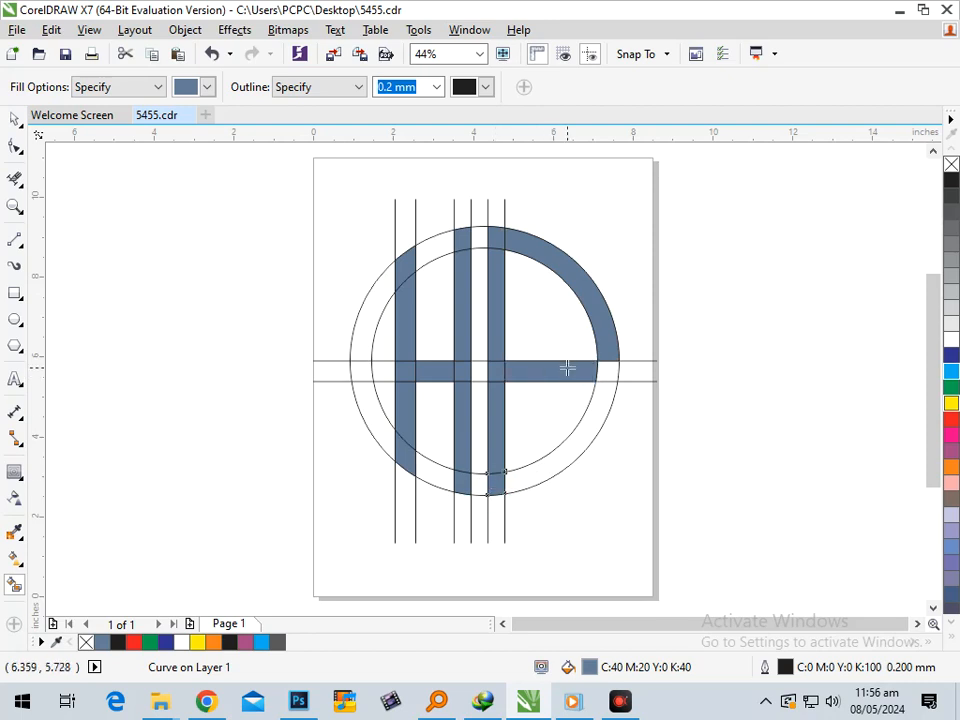
{"action": "key", "text": "ctrl+z"}
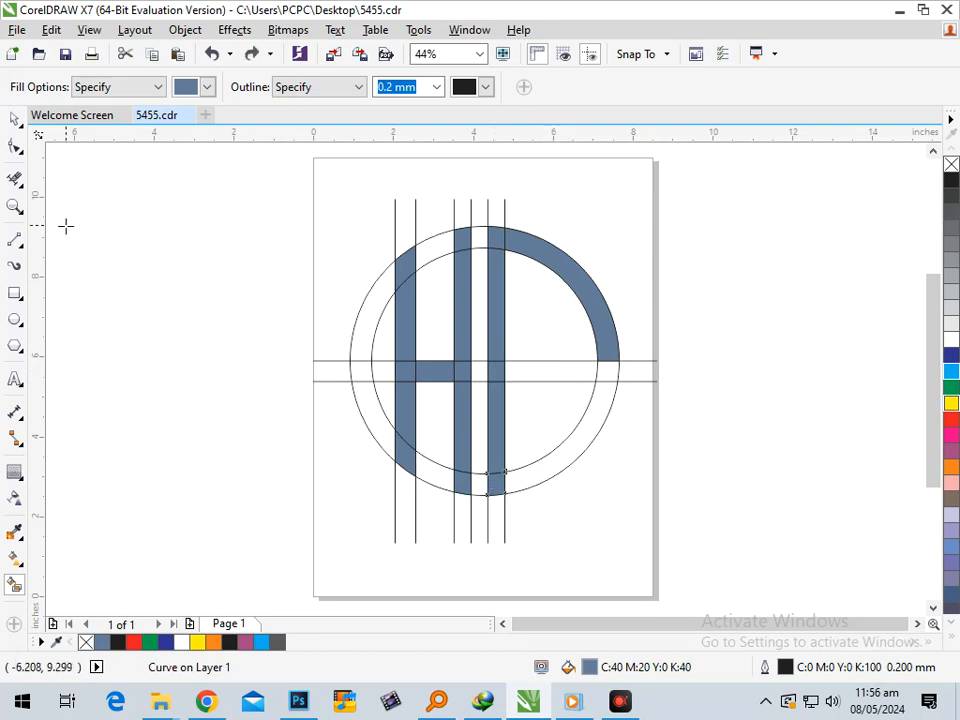
{"action": "left_click", "coordinate": [15, 118]}
{"action": "left_click", "coordinate": [600, 222]}
{"action": "left_click_drag", "start_coordinate": [505, 217], "coordinate": [567, 210]}
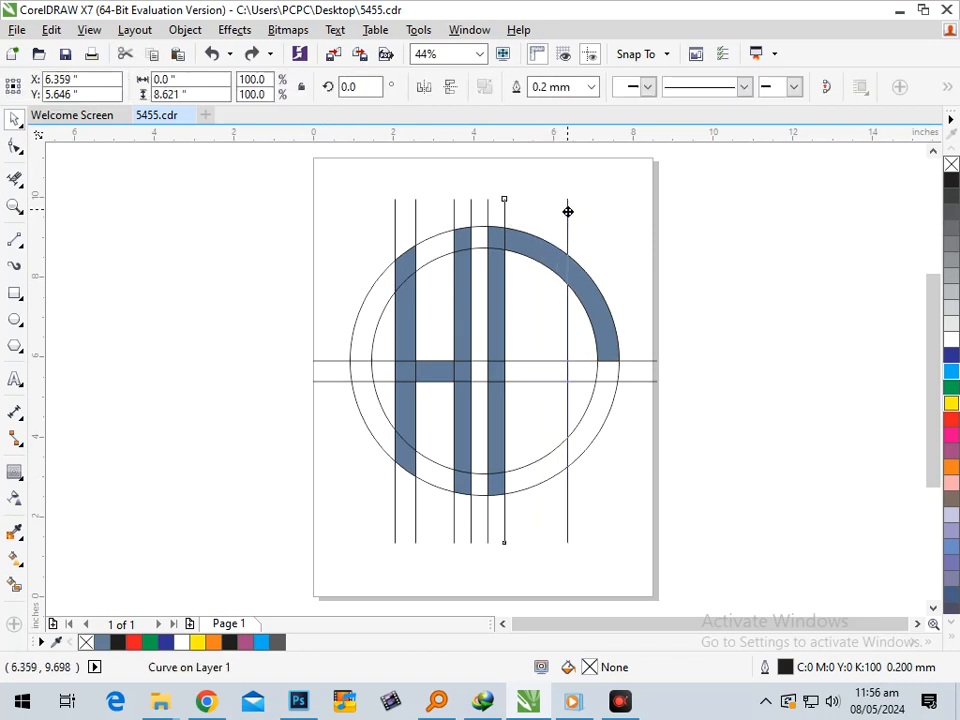
{"action": "left_click", "coordinate": [22, 587]}
{"action": "left_click", "coordinate": [538, 371]}
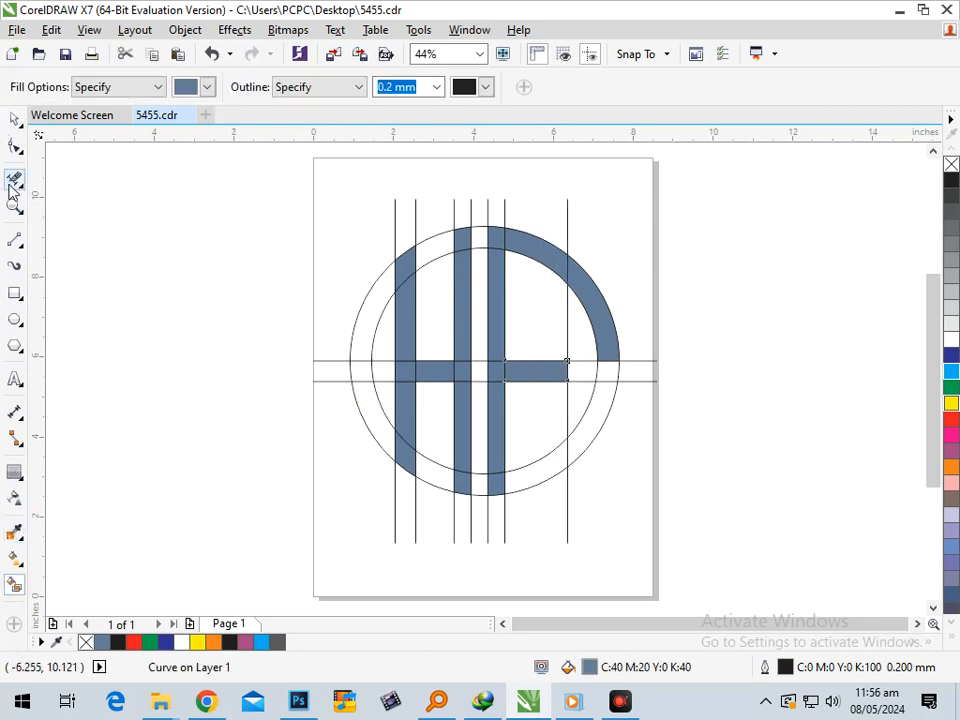
Delete the vertical construction line at the right crossbar's end and both construction circles
{"action": "left_click", "coordinate": [15, 120]}
{"action": "left_click", "coordinate": [568, 513]}
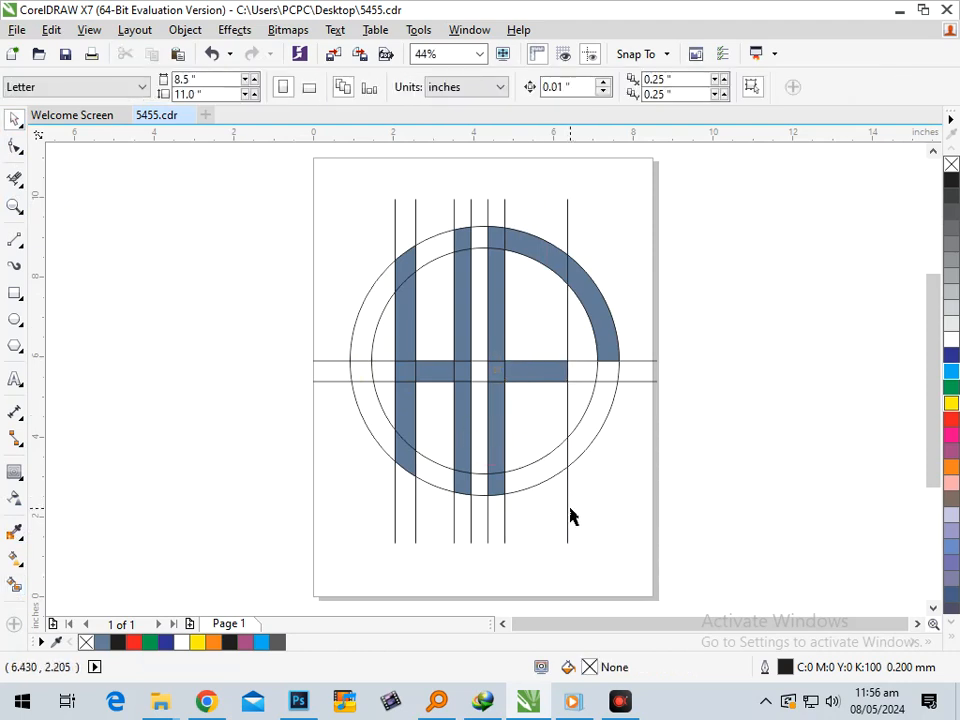
{"action": "left_click", "coordinate": [567, 512]}
{"action": "key", "text": "Delete"}
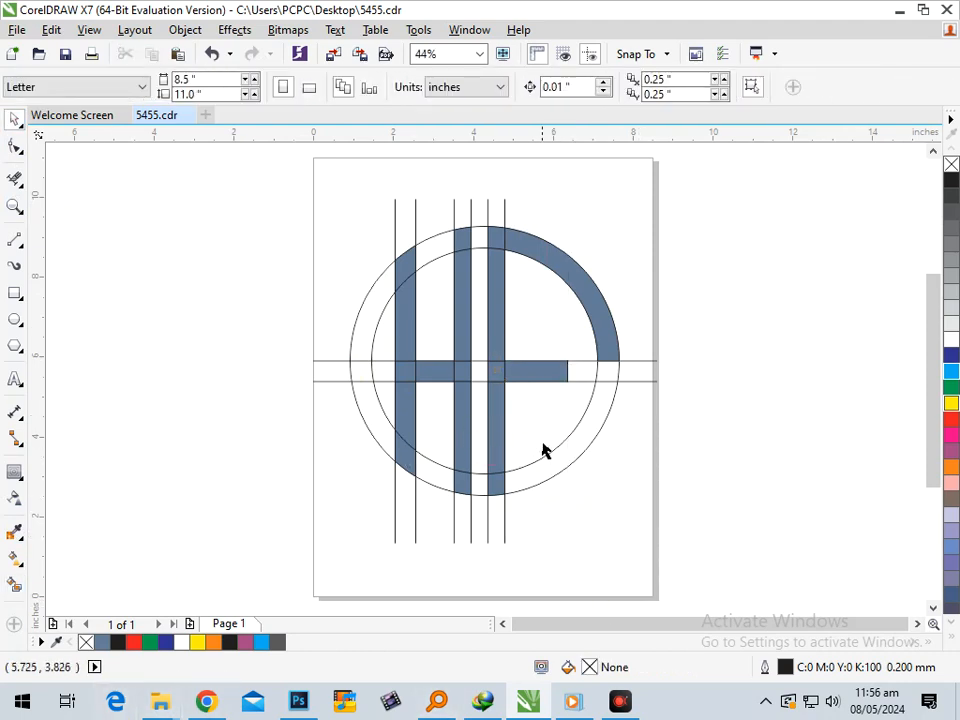
{"action": "left_click_drag", "start_coordinate": [543, 451], "coordinate": [579, 529]}
{"action": "key", "text": "Delete"}
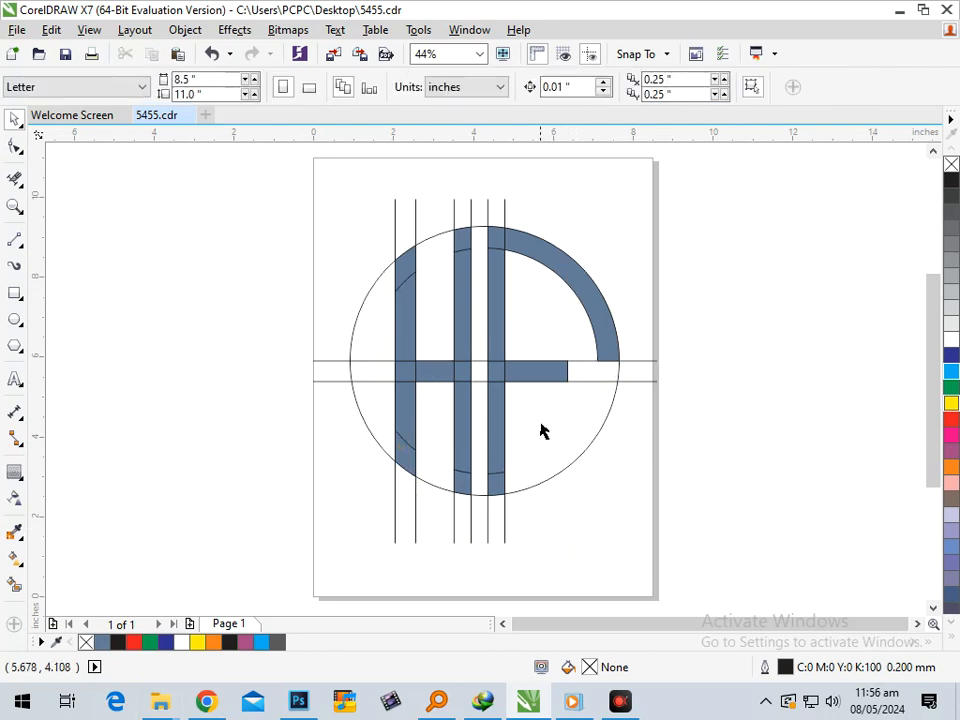
{"action": "left_click_drag", "start_coordinate": [540, 432], "coordinate": [568, 506]}
{"action": "key", "text": "Delete"}
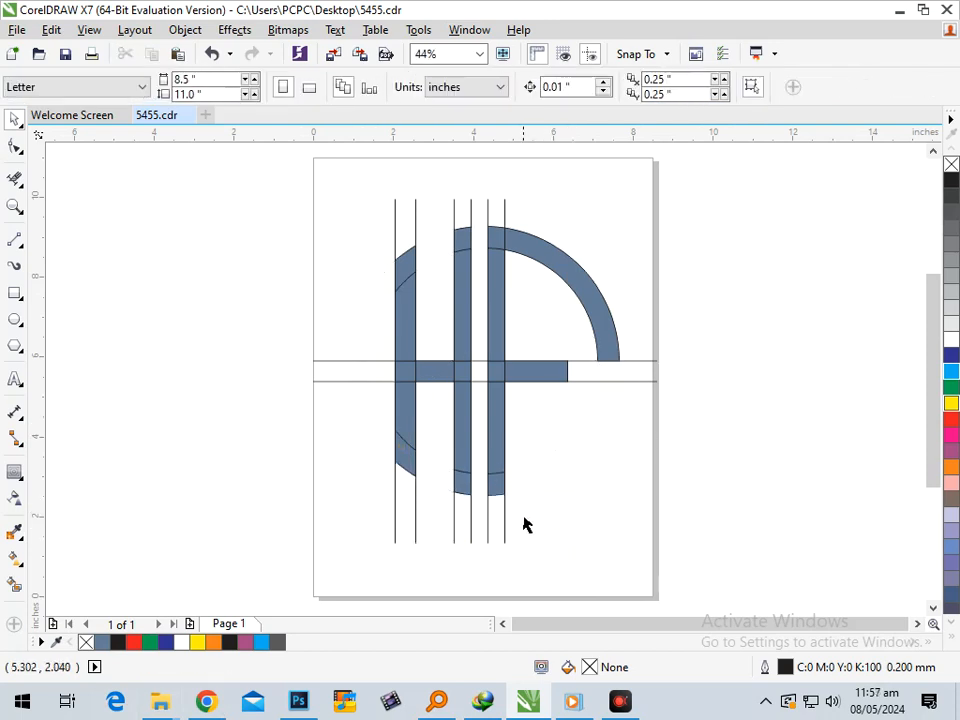
Delete the six remaining vertical construction lines around the filled strips
{"action": "left_click", "coordinate": [488, 518]}
{"action": "key", "text": "Delete"}
{"action": "left_click", "coordinate": [472, 537]}
{"action": "key", "text": "Delete"}
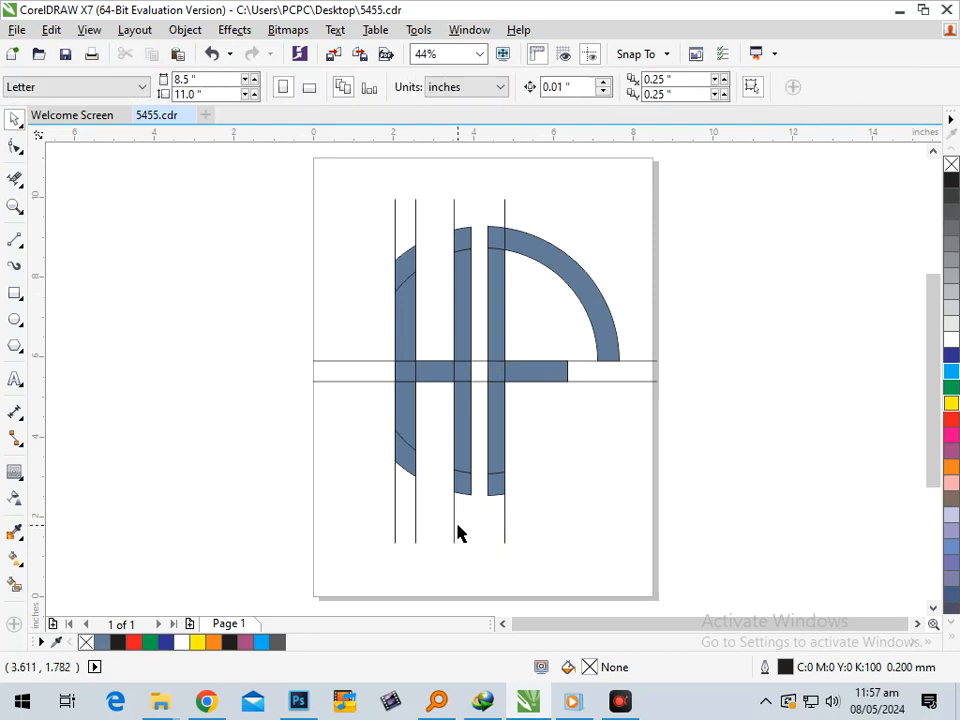
{"action": "left_click", "coordinate": [455, 533]}
{"action": "key", "text": "Delete"}
{"action": "left_click", "coordinate": [415, 530]}
{"action": "key", "text": "Delete"}
{"action": "left_click", "coordinate": [394, 533]}
{"action": "key", "text": "Delete"}
{"action": "left_click", "coordinate": [505, 533]}
{"action": "key", "text": "Delete"}
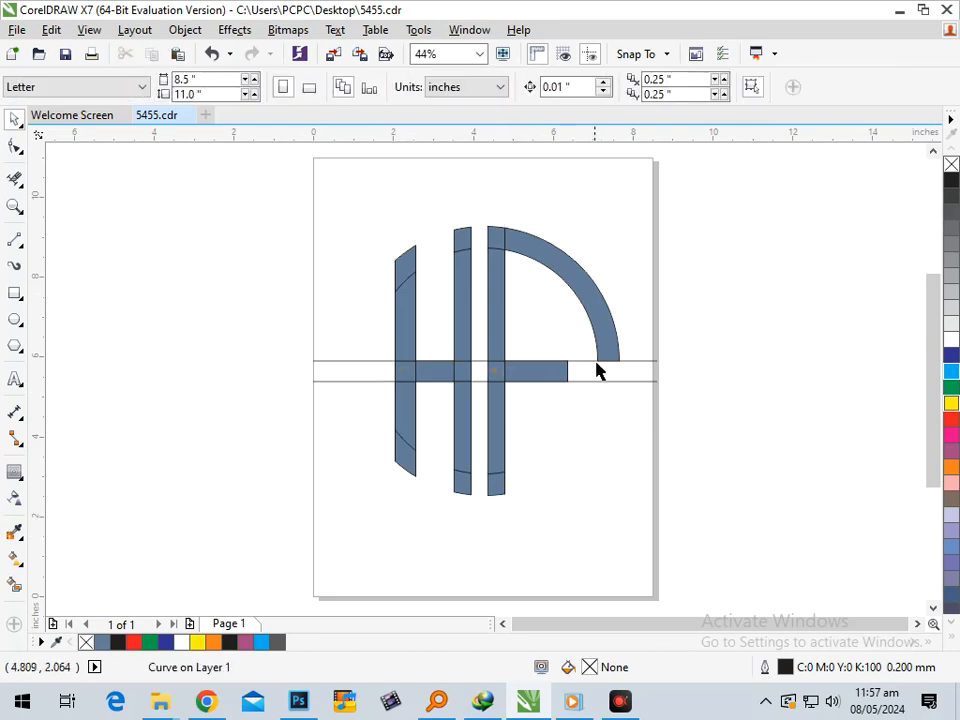
Delete the two horizontal construction lines along the crossbars
{"action": "left_click", "coordinate": [616, 381]}
{"action": "key", "text": "Delete"}
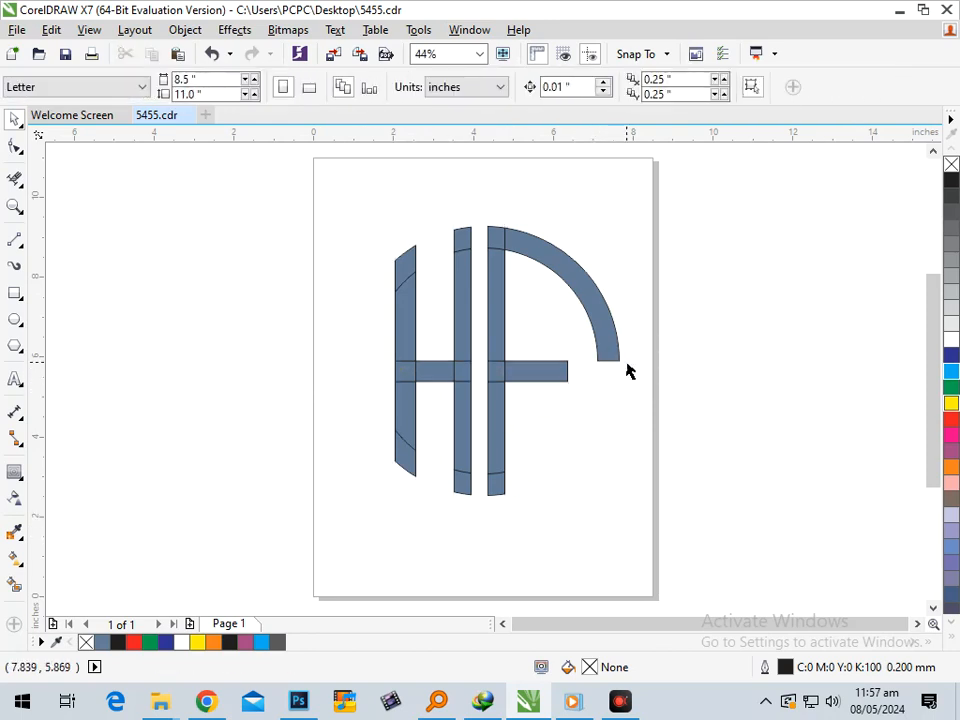
Color the fill and outline of the H pieces red and of the right-hand letter's pieces dark blue (C100 M100)
{"action": "left_click_drag", "start_coordinate": [336, 163], "coordinate": [490, 526]}
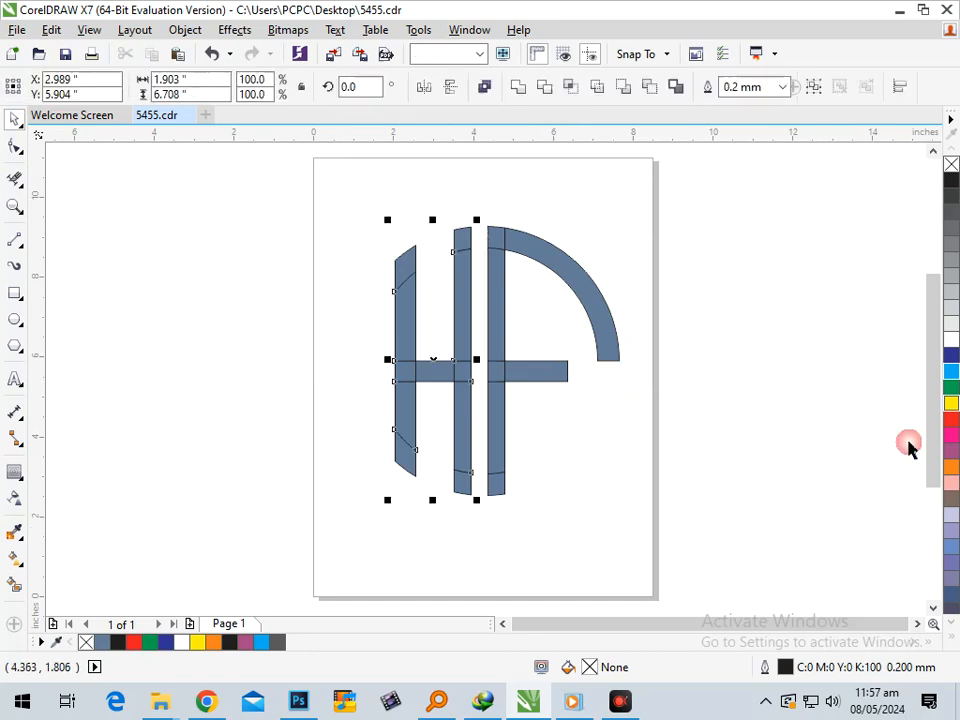
{"action": "left_click", "coordinate": [950, 421]}
{"action": "left_click", "coordinate": [686, 171]}
{"action": "left_click_drag", "start_coordinate": [669, 157], "coordinate": [461, 540]}
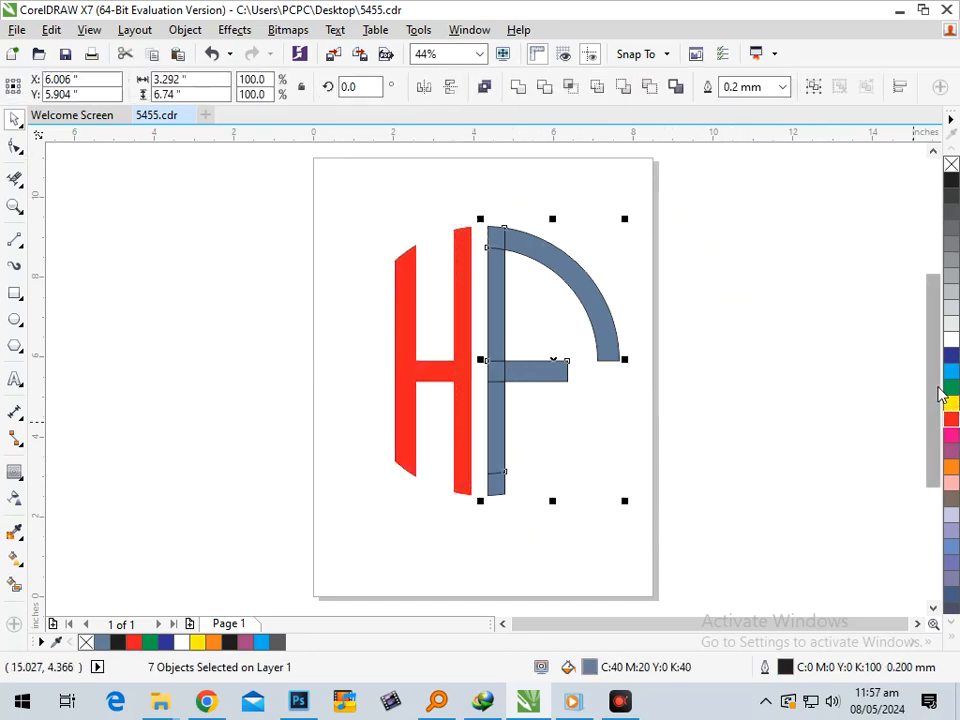
{"action": "left_click", "coordinate": [951, 356]}
{"action": "left_click", "coordinate": [632, 427]}
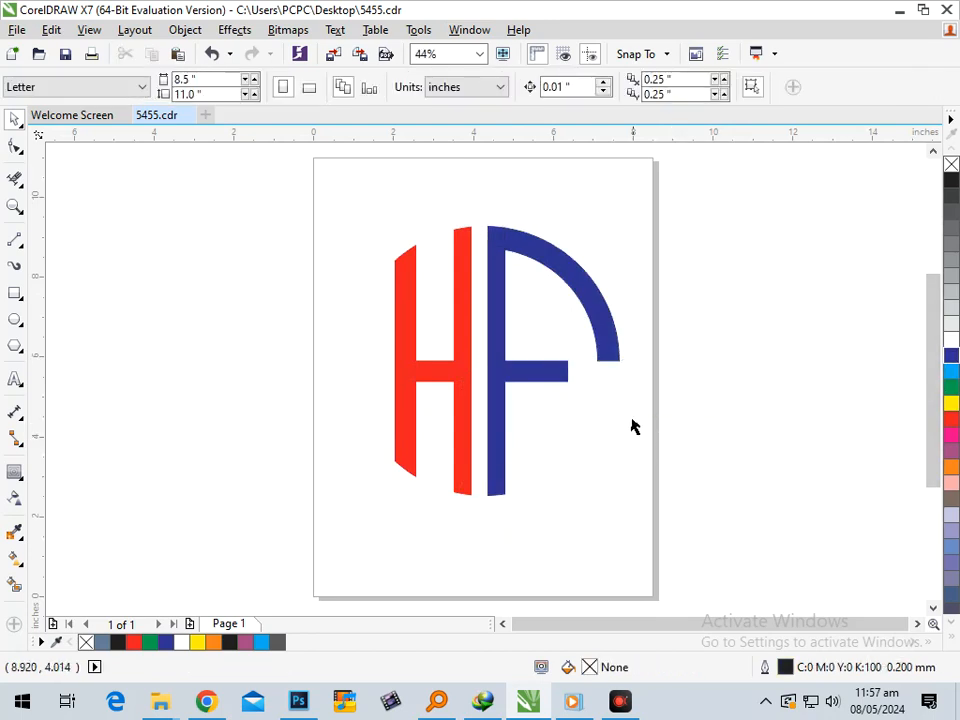
Shorten the blue crossbar to about 1.27 inches by moving the two nodes of its free end inward
{"action": "left_click_drag", "start_coordinate": [490, 335], "coordinate": [583, 420]}
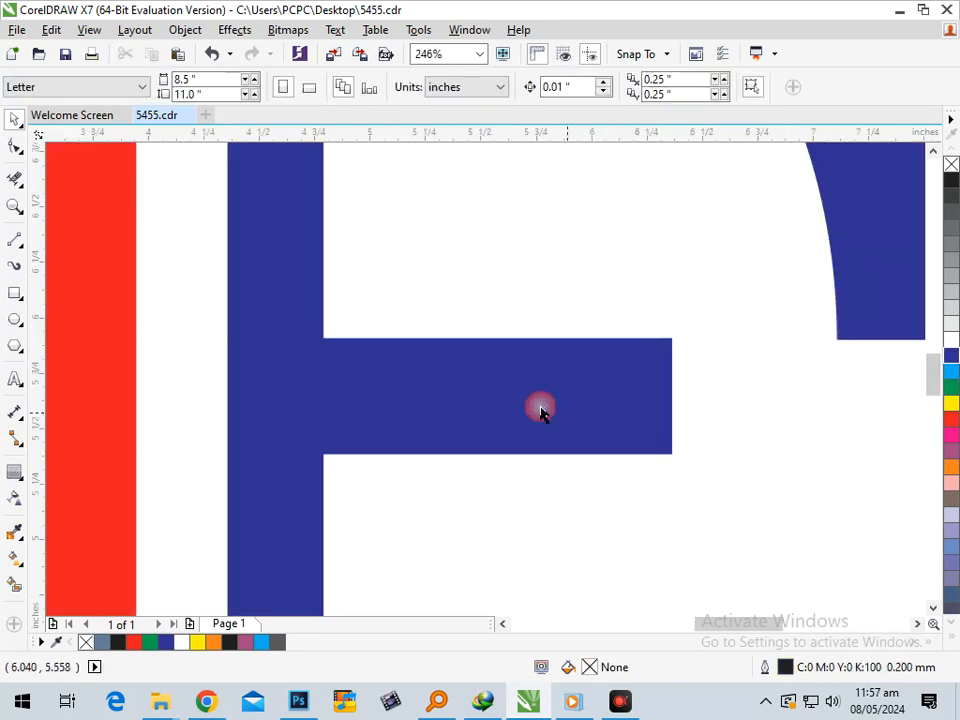
{"action": "left_click", "coordinate": [14, 148]}
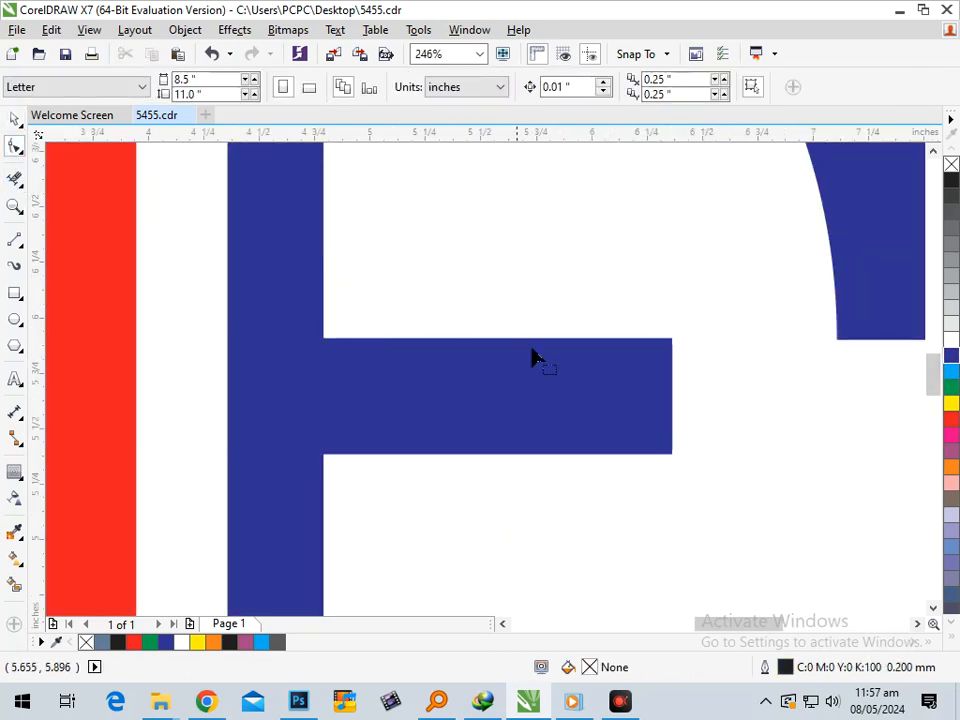
{"action": "left_click", "coordinate": [531, 358]}
{"action": "left_click_drag", "start_coordinate": [697, 362], "coordinate": [607, 453]}
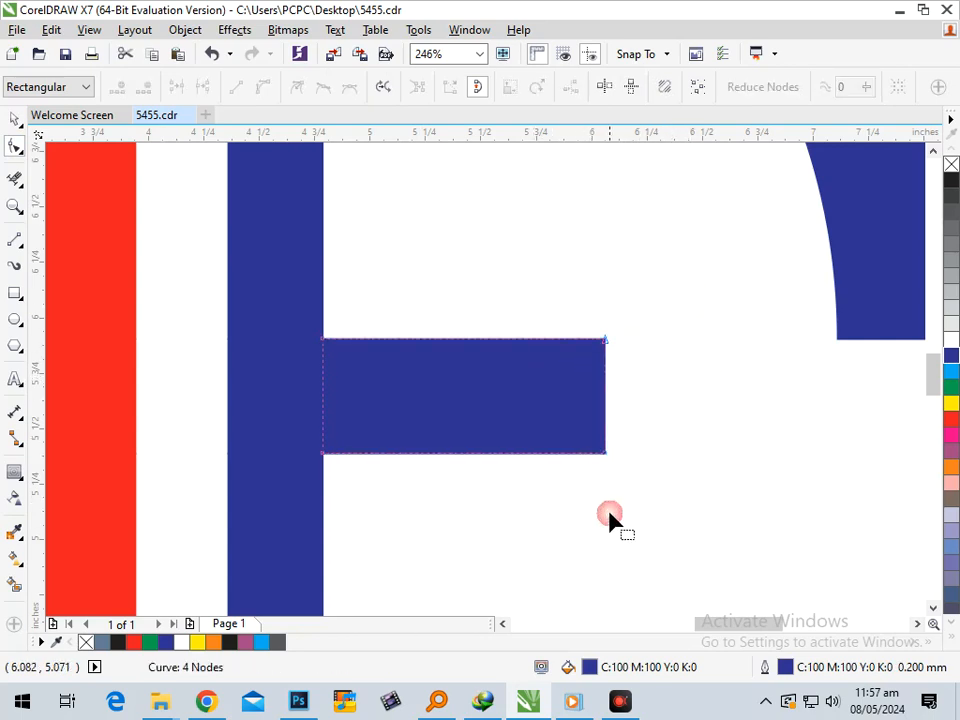
{"action": "key", "text": "F3"}
{"action": "left_click", "coordinate": [14, 118]}
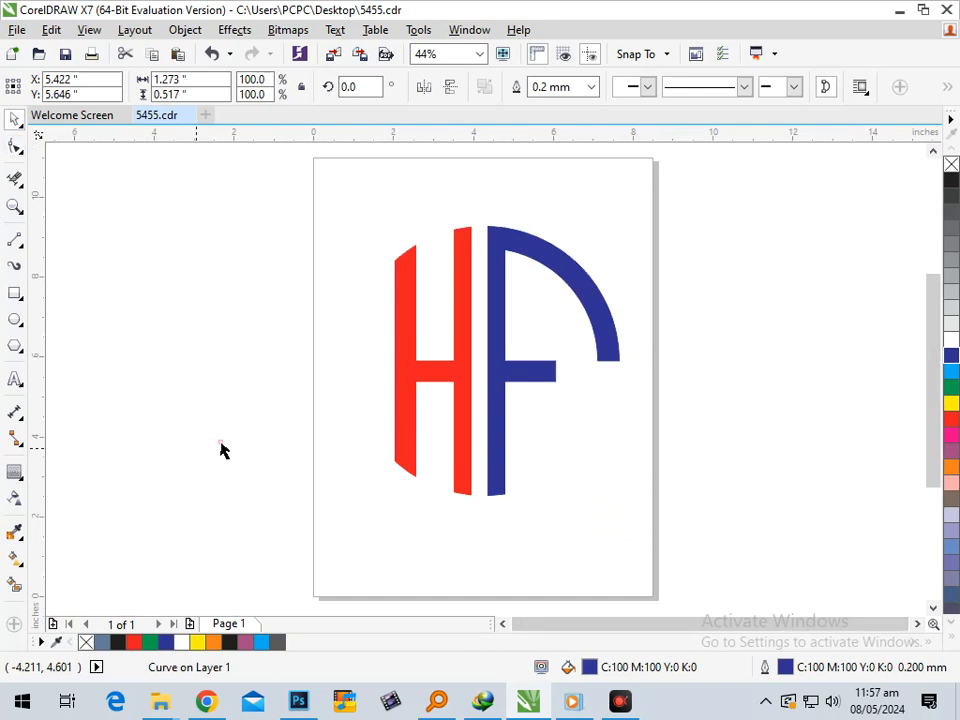
{"action": "left_click", "coordinate": [625, 489]}
{"action": "left_click_drag", "start_coordinate": [490, 482], "coordinate": [489, 561]}
{"action": "key", "text": "ctrl+z"}
{"action": "left_click", "coordinate": [490, 252]}
{"action": "left_click_drag", "start_coordinate": [476, 213], "coordinate": [640, 574]}
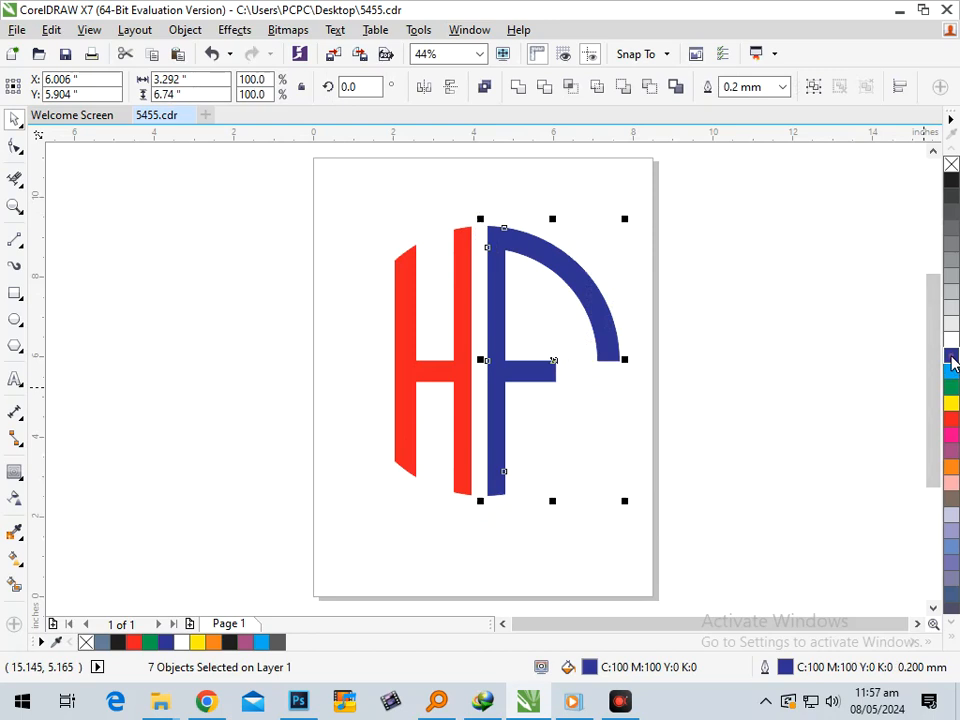
{"action": "left_click", "coordinate": [598, 477]}
{"action": "key", "text": "ctrl+z"}
{"action": "key", "text": "ctrl+z"}
{"action": "left_click", "coordinate": [497, 541]}
Weld all seven blue pieces into a single curve
{"action": "left_click_drag", "start_coordinate": [492, 517], "coordinate": [660, 206]}
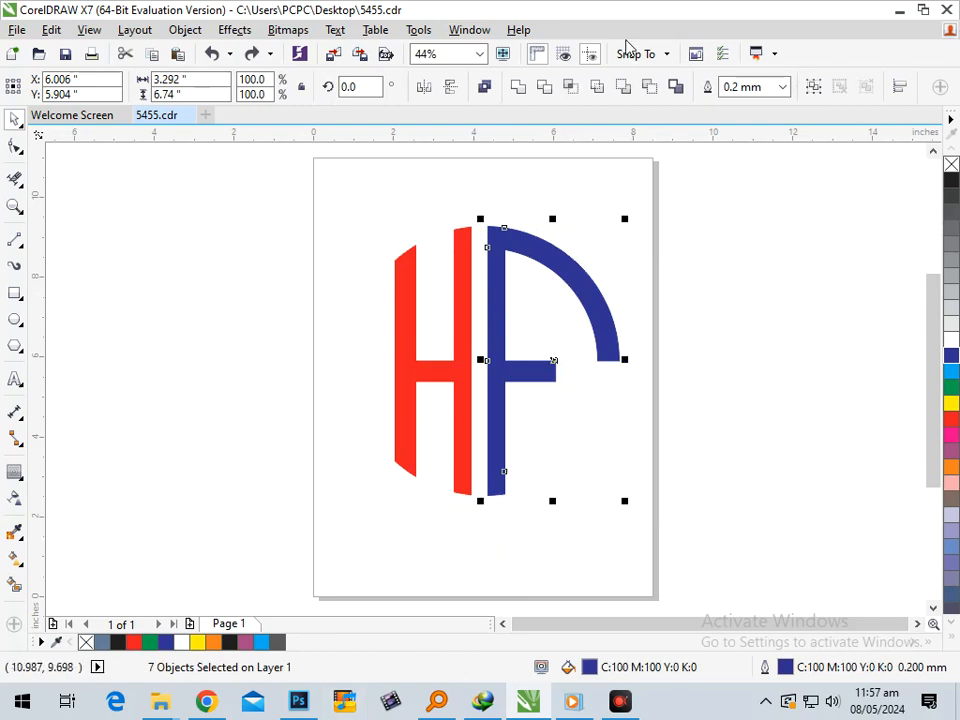
{"action": "left_click", "coordinate": [516, 86]}
{"action": "left_click", "coordinate": [583, 362]}
{"action": "left_click_drag", "start_coordinate": [490, 457], "coordinate": [613, 437]}
{"action": "key", "text": "ctrl+z"}
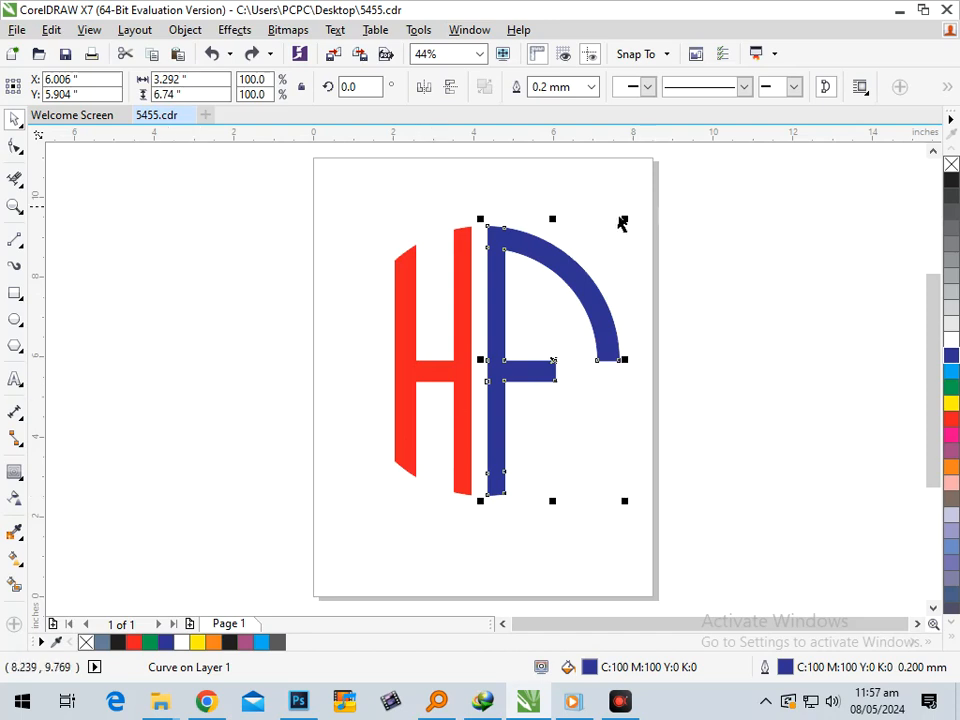
Make a vertically mirrored copy of the welded blue shape and align its crossbar with the original, centred at Y 5.378 inches
{"action": "left_click_drag", "start_coordinate": [556, 222], "coordinate": [566, 530]}
{"action": "left_click_drag", "start_coordinate": [491, 551], "coordinate": [499, 300]}
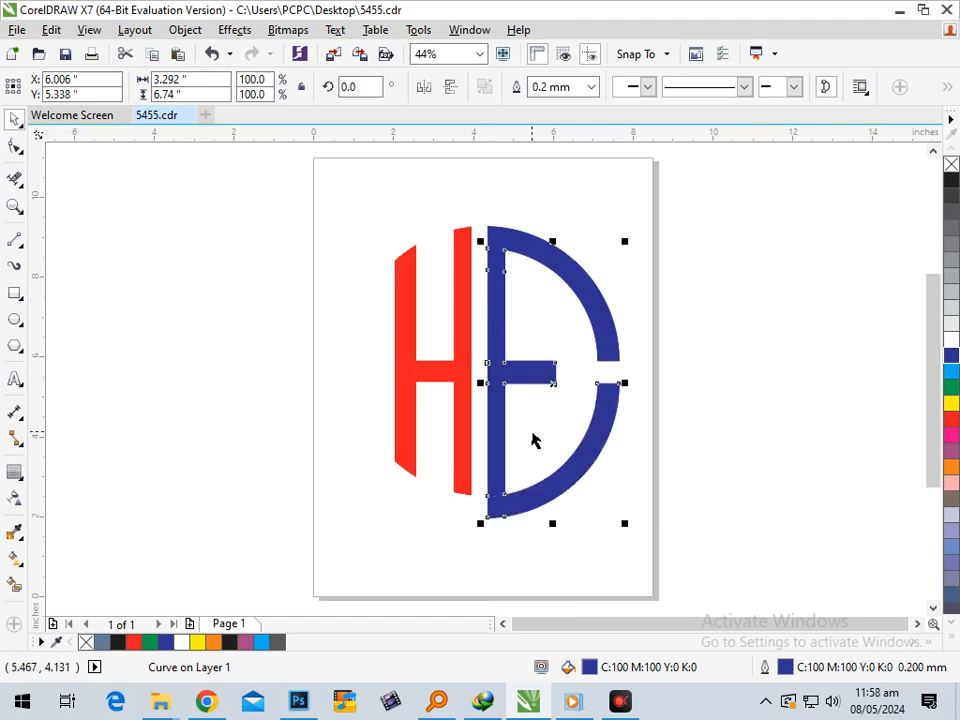
{"action": "key", "text": "Up"}
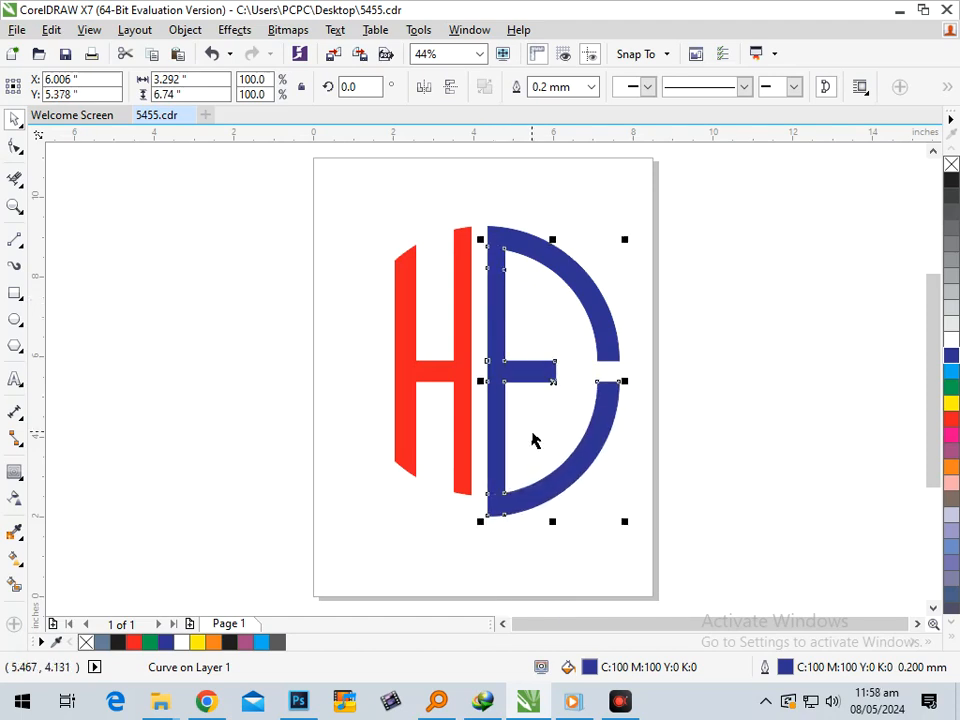
{"action": "left_click", "coordinate": [713, 508]}
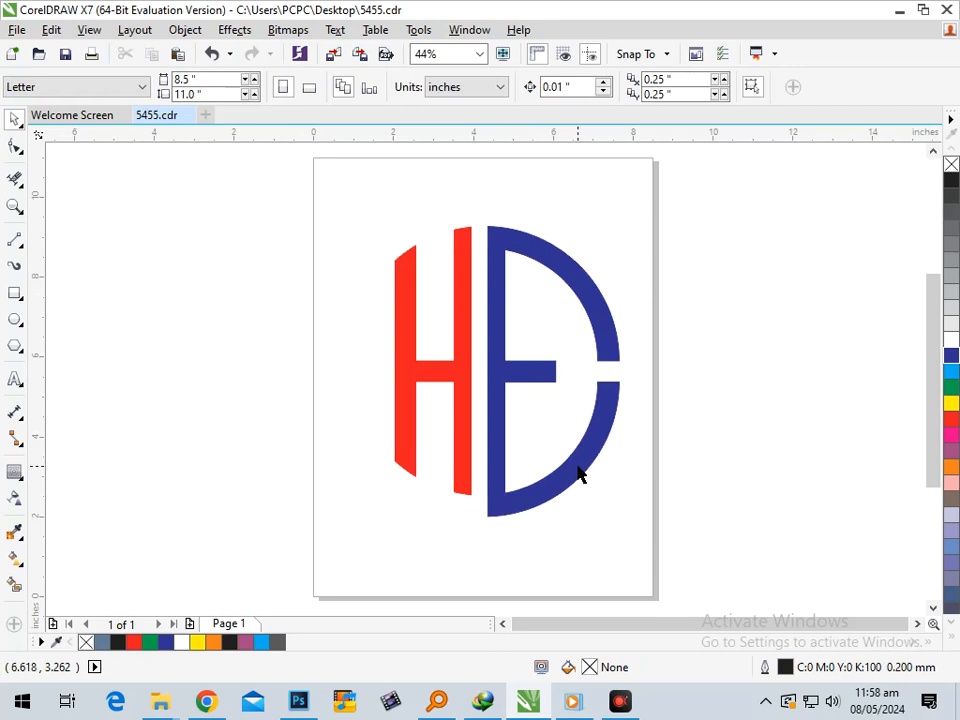
Stretch the red H pieces downward to about 108% height, level with the bottom of the blue shape
{"action": "left_click", "coordinate": [466, 485]}
{"action": "left_click", "coordinate": [356, 283]}
{"action": "left_click_drag", "start_coordinate": [356, 217], "coordinate": [435, 527]}
{"action": "left_click", "coordinate": [463, 555]}
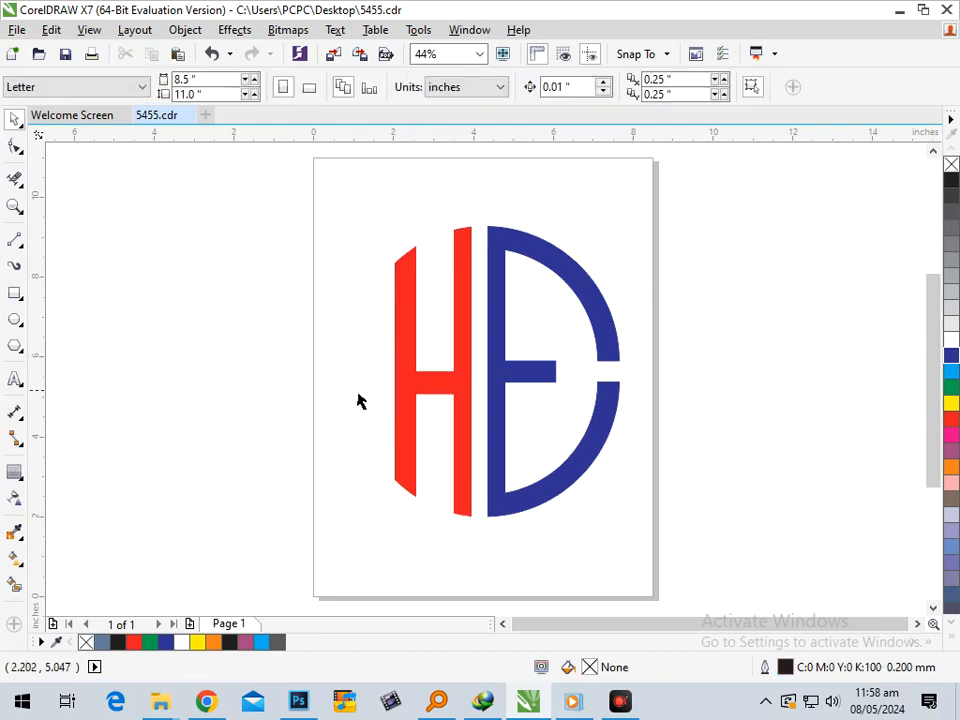
Draw a rectangle about 5.81 by 0.56 inches across both crossbars and Smart Fill its regions over the H
{"action": "left_click", "coordinate": [15, 293]}
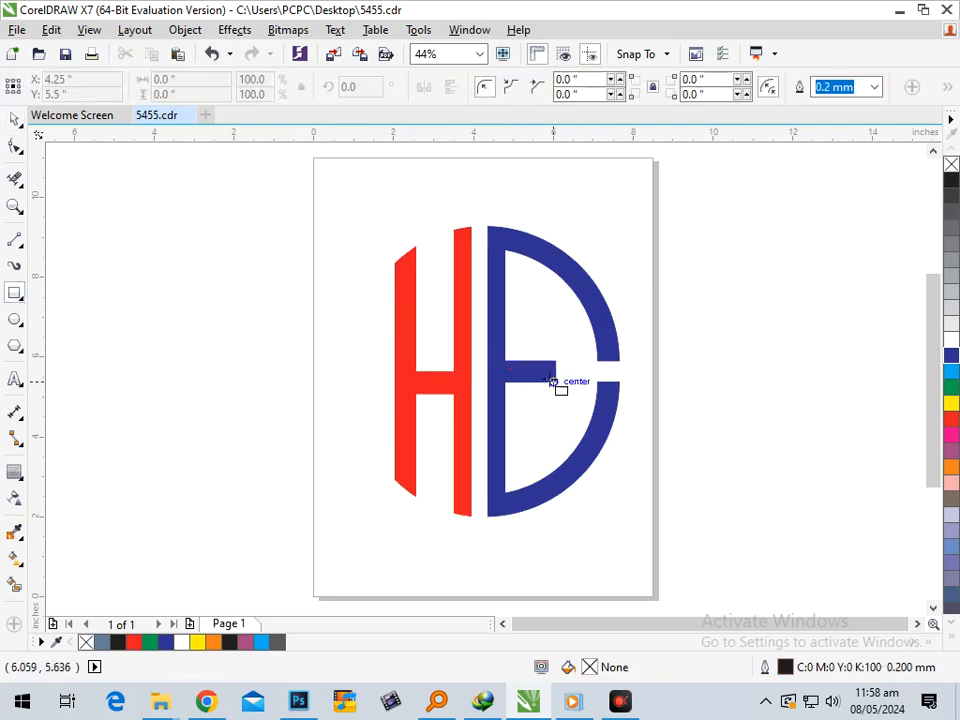
{"action": "left_click_drag", "start_coordinate": [555, 381], "coordinate": [322, 357]}
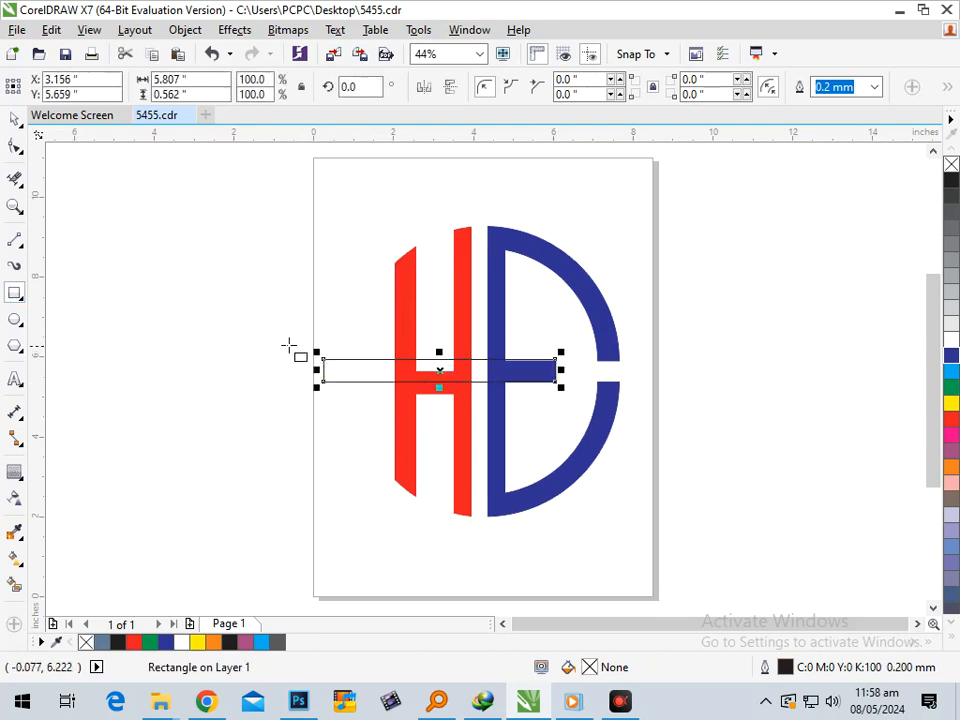
{"action": "left_click", "coordinate": [14, 586]}
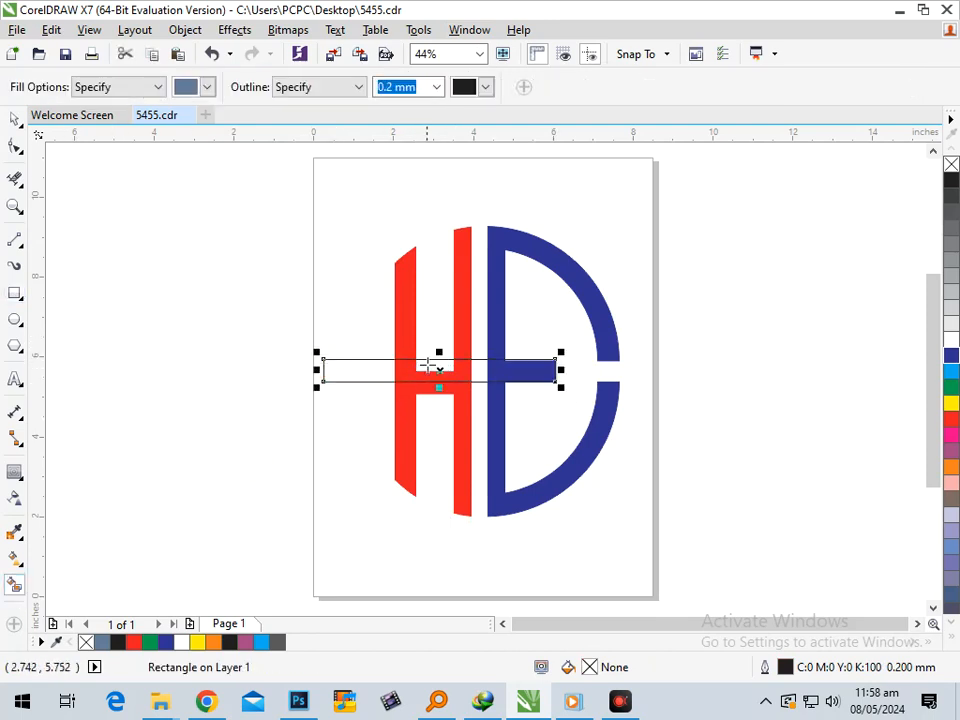
{"action": "left_click", "coordinate": [432, 368]}
{"action": "left_click", "coordinate": [421, 376]}
{"action": "left_click", "coordinate": [403, 377]}
{"action": "left_click", "coordinate": [461, 370]}
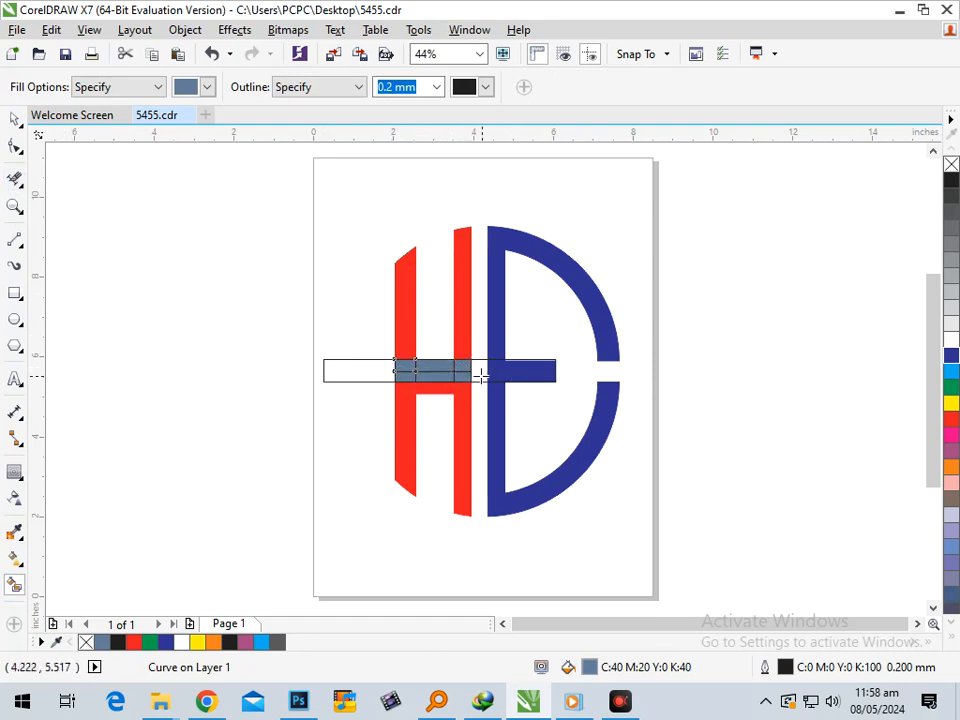
Smart Fill the rectangle's gap beside the H and the blue crossbar section, coloring the crossbar section's fill and outline dark blue
{"action": "left_click", "coordinate": [506, 371]}
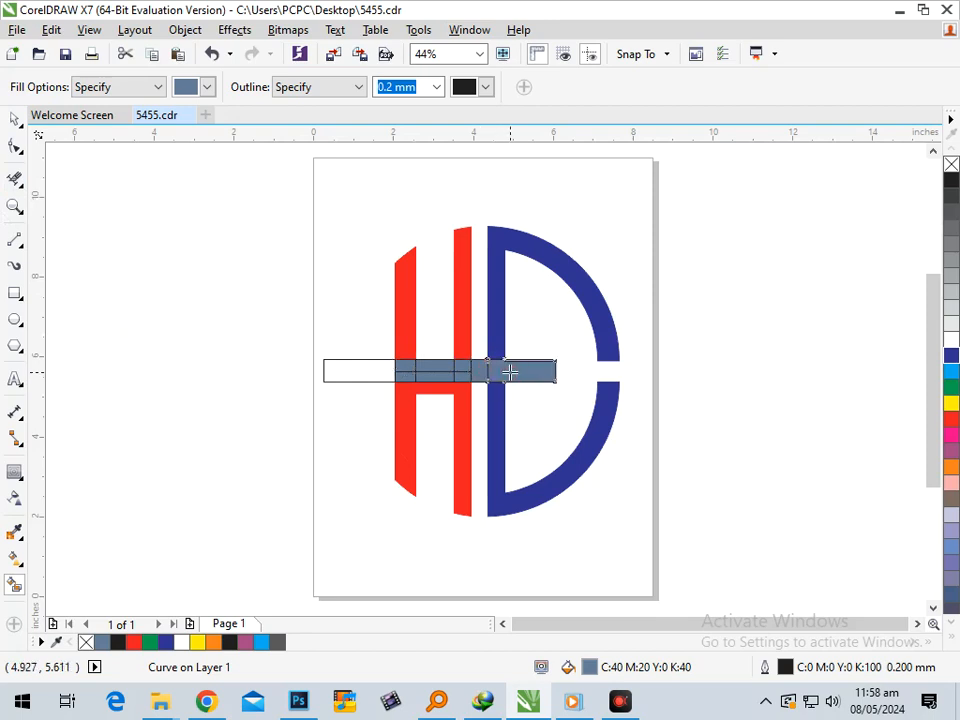
{"action": "left_click", "coordinate": [951, 357]}
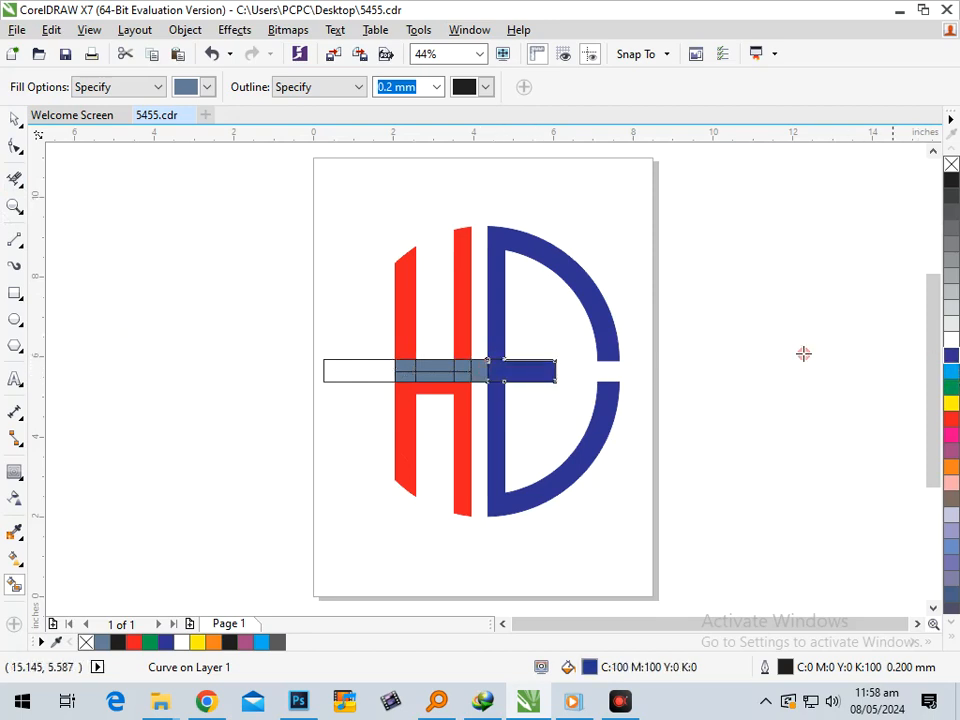
{"action": "right_click", "coordinate": [950, 357]}
Smart Fill the combined outline of the rectangle and both letters as one shape
{"action": "left_click", "coordinate": [259, 348]}
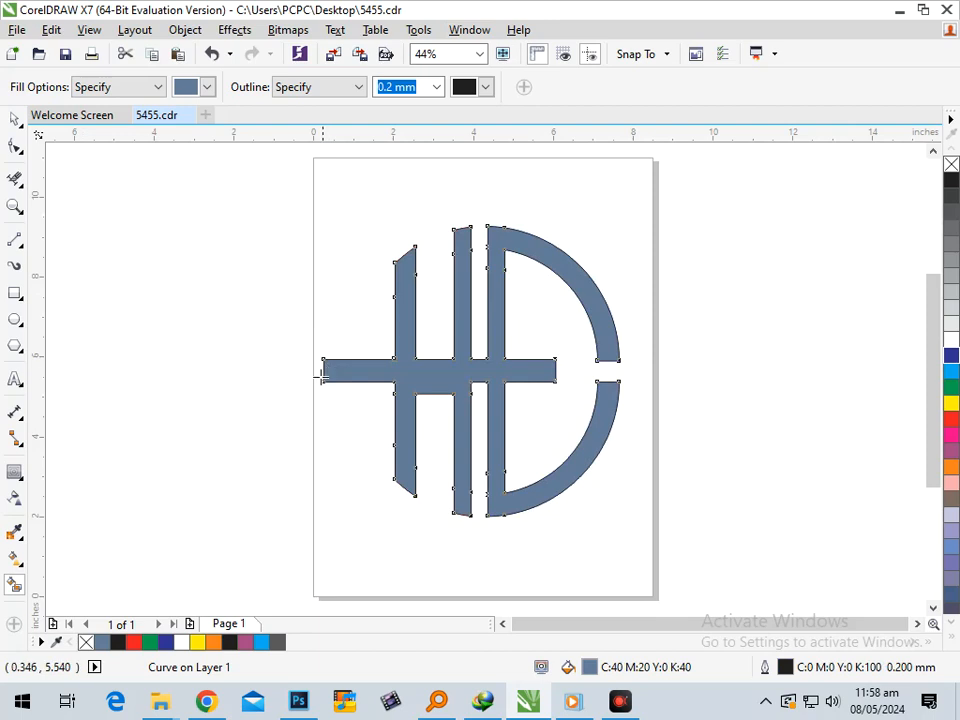
{"action": "left_click", "coordinate": [15, 124]}
{"action": "left_click", "coordinate": [140, 371]}
{"action": "left_click_drag", "start_coordinate": [414, 389], "coordinate": [342, 427]}
{"action": "key", "text": "ctrl+z"}
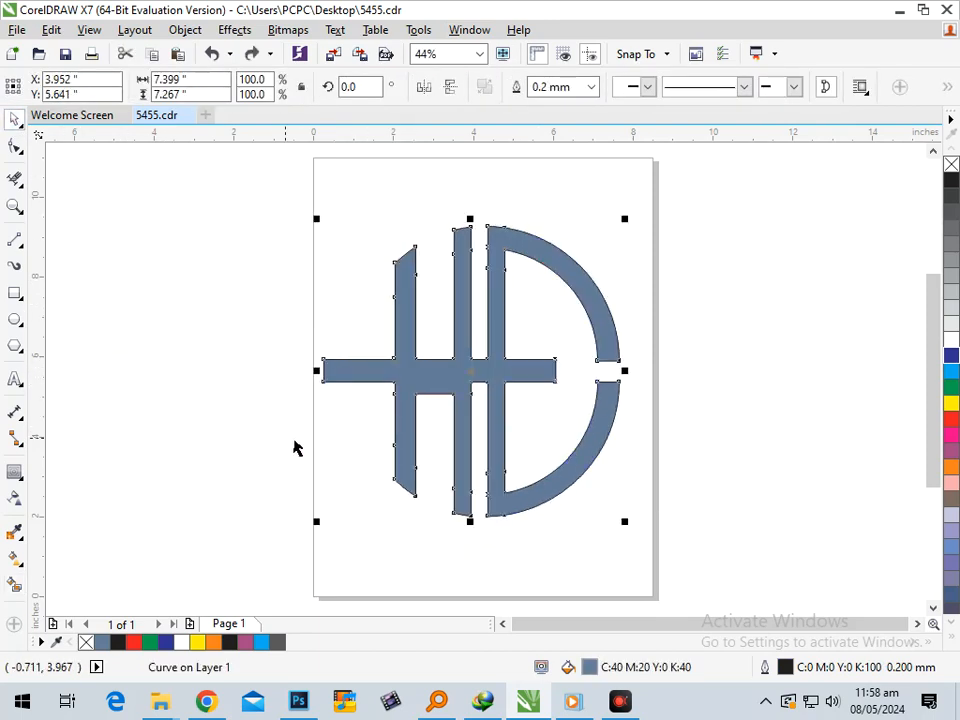
{"action": "left_click", "coordinate": [333, 553]}
Draw vertical lines along the H stems' inner edges across the crossbar, Smart Fill the block between them and color it magenta
{"action": "scroll", "coordinate": [468, 392], "scroll_direction": "up", "scroll_amount": 4}
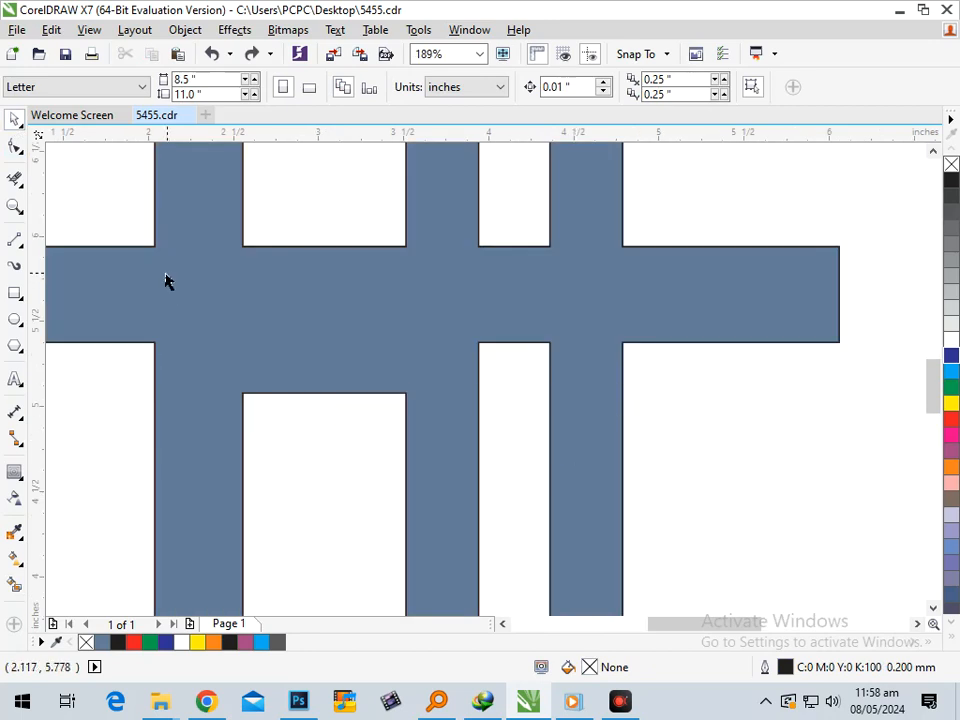
{"action": "left_click", "coordinate": [15, 243]}
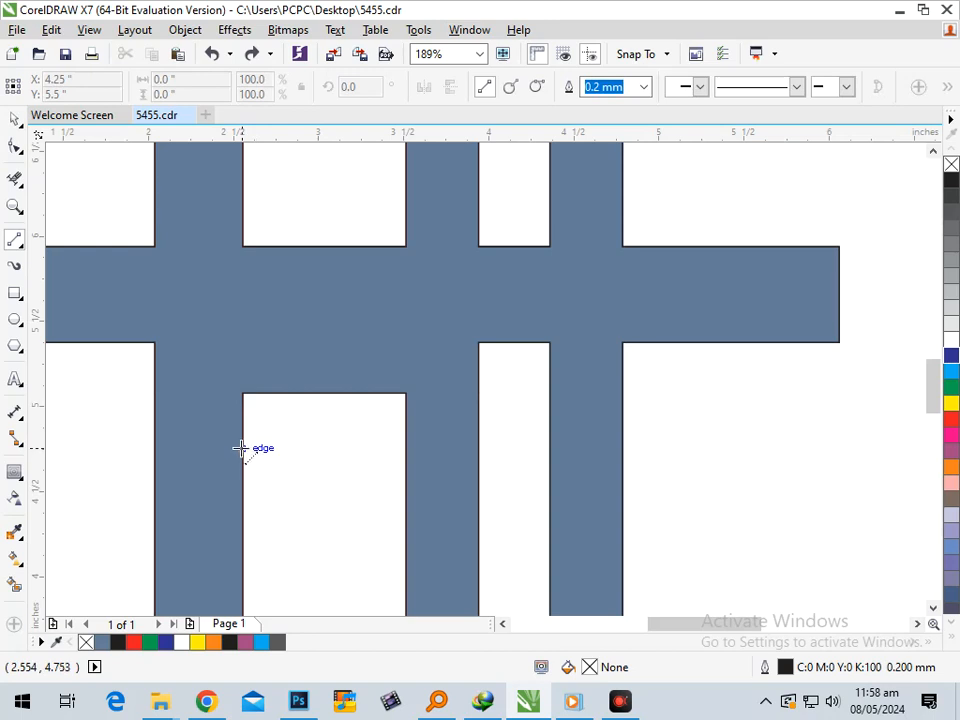
{"action": "left_click_drag", "start_coordinate": [248, 303], "coordinate": [243, 228]}
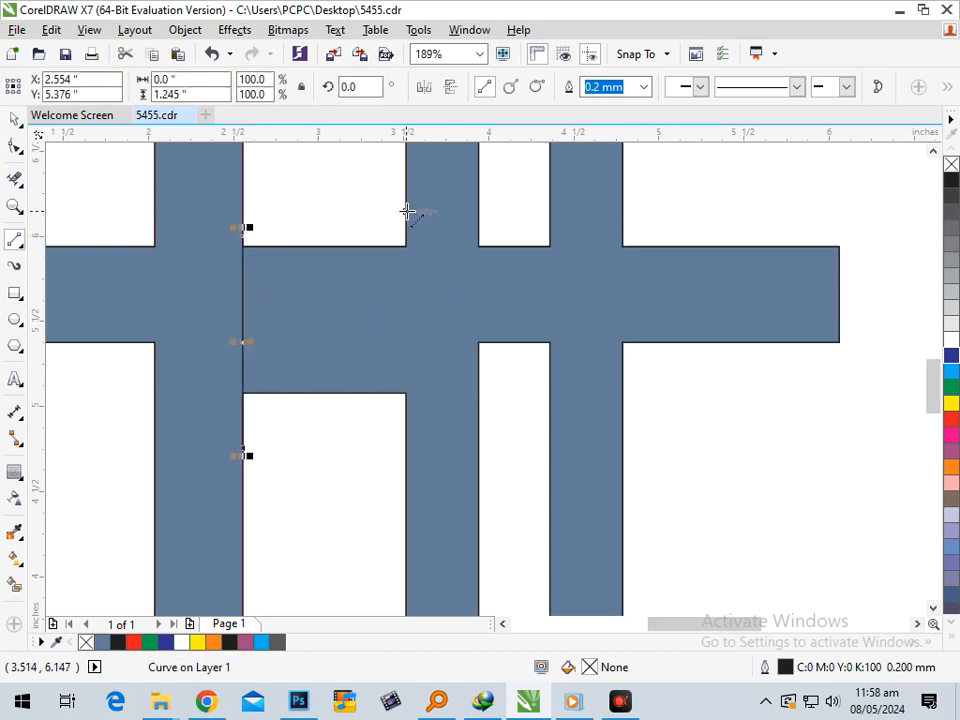
{"action": "mouse_move", "coordinate": [405, 214]}
{"action": "left_mouse_down"}
{"action": "mouse_move", "coordinate": [420, 443]}
{"action": "mouse_move", "coordinate": [409, 465]}
{"action": "mouse_move", "coordinate": [435, 491]}
{"action": "left_mouse_up"}
{"action": "left_click", "coordinate": [15, 585]}
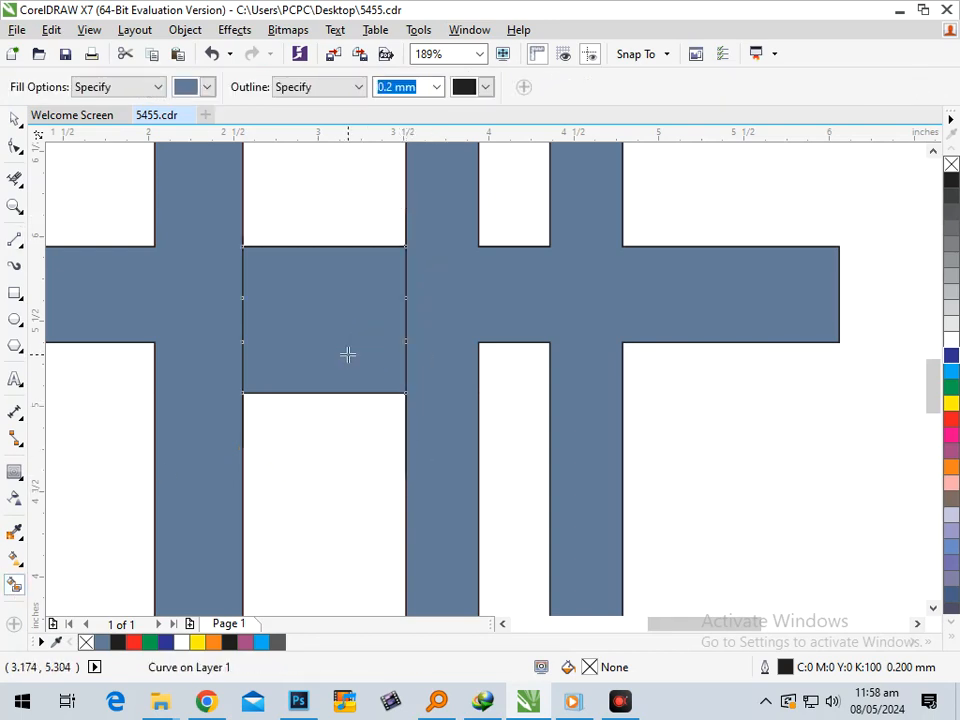
{"action": "left_click", "coordinate": [347, 354]}
{"action": "scroll", "coordinate": [388, 422], "scroll_direction": "down", "scroll_amount": 4}
{"action": "left_click", "coordinate": [950, 438]}
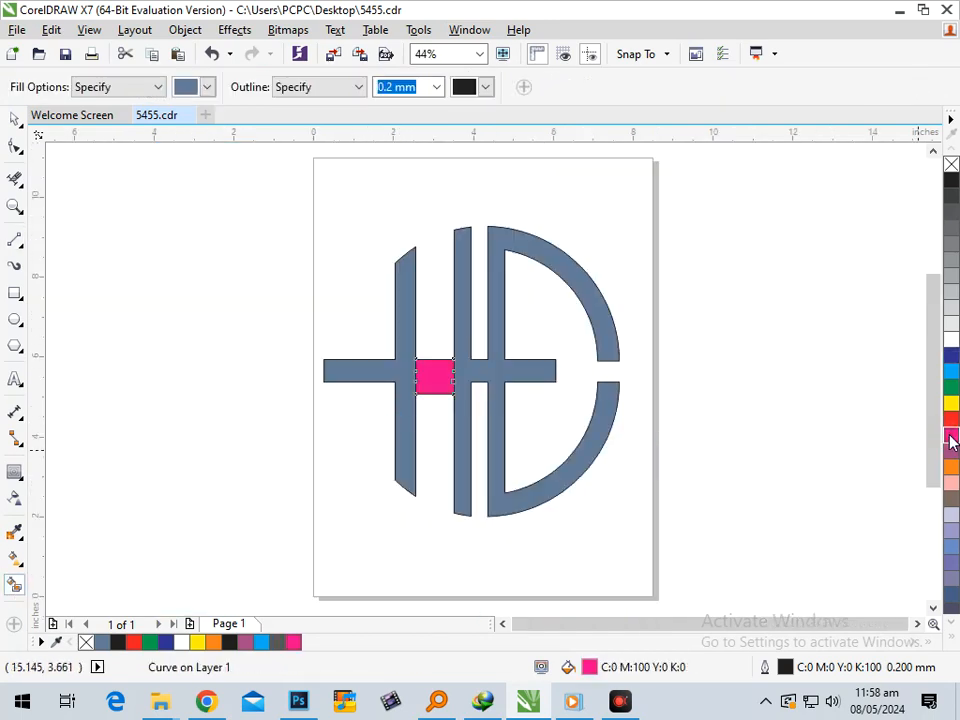
Undo the magenta coloring and delete the merged Smart Fill shape covering both letters
{"action": "key", "text": "ctrl+z"}
{"action": "key", "text": "space"}
{"action": "left_click", "coordinate": [121, 386]}
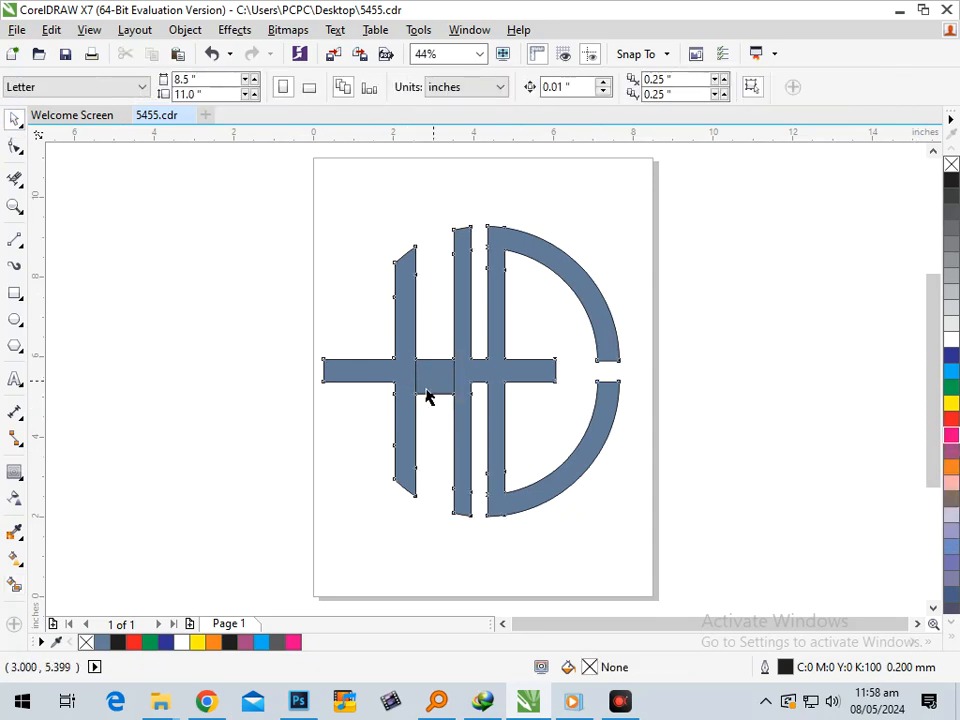
{"action": "left_click_drag", "start_coordinate": [435, 388], "coordinate": [265, 510]}
{"action": "key", "text": "Delete"}
{"action": "left_click", "coordinate": [312, 448]}
{"action": "left_click_drag", "start_coordinate": [430, 410], "coordinate": [389, 462]}
{"action": "key", "text": "ctrl+z"}
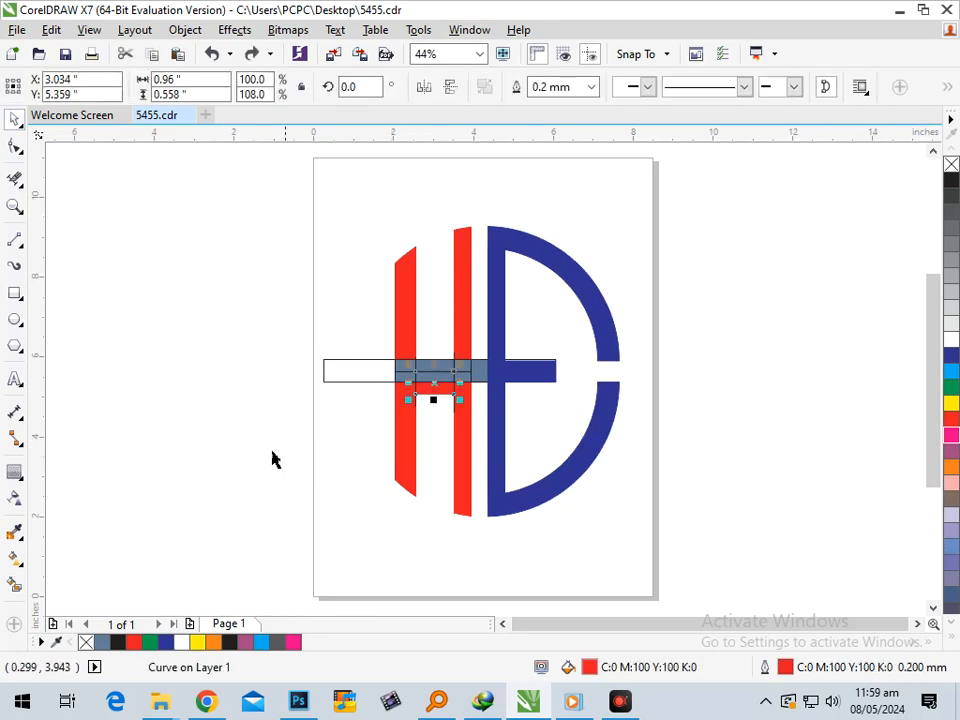
{"action": "scroll", "coordinate": [433, 412], "scroll_direction": "up", "scroll_amount": 4}
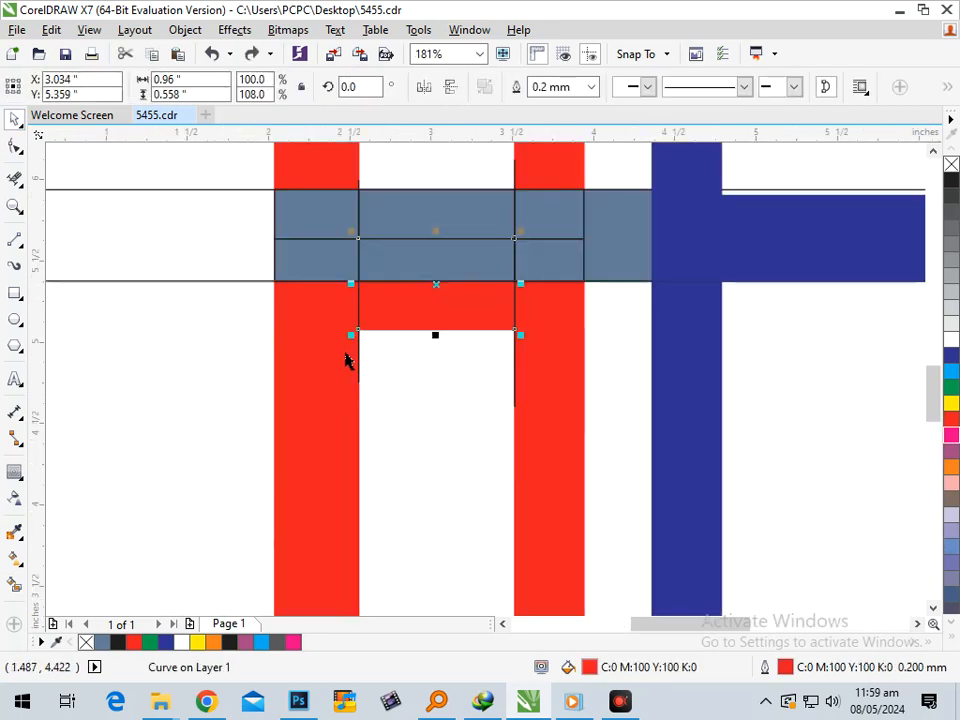
{"action": "left_click_drag", "start_coordinate": [381, 341], "coordinate": [373, 412]}
{"action": "key", "text": "ctrl+z"}
Trim the H's left stem with the old red crossbar, and delete that crossbar and the magenta block beneath it
{"action": "left_click", "coordinate": [330, 413], "text": "shift"}
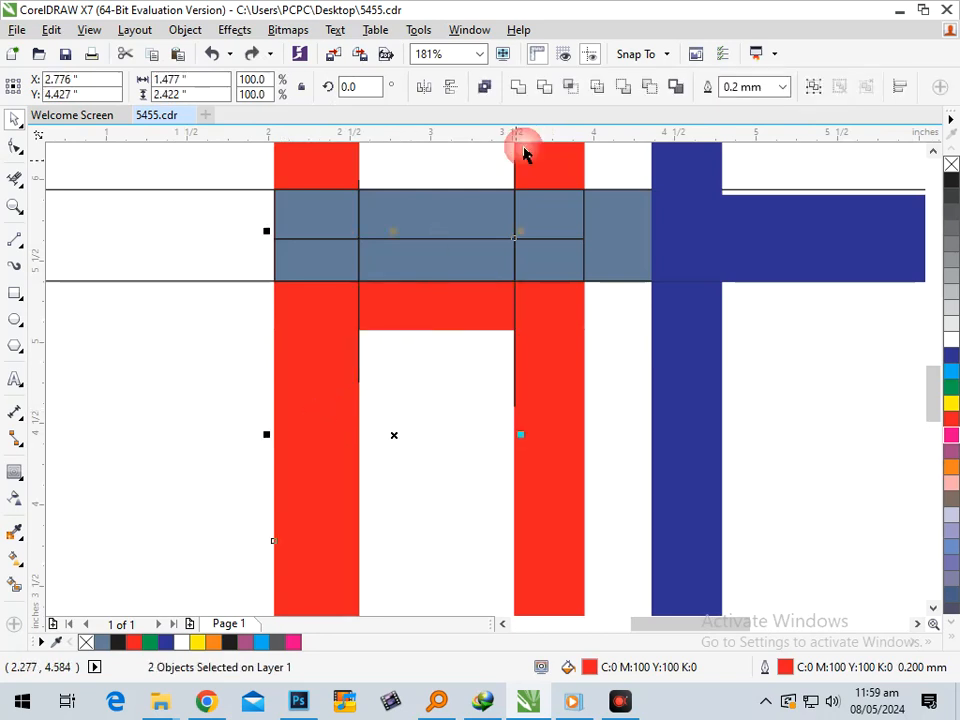
{"action": "left_click", "coordinate": [547, 89]}
{"action": "left_click", "coordinate": [154, 385]}
{"action": "left_click_drag", "start_coordinate": [400, 306], "coordinate": [403, 427]}
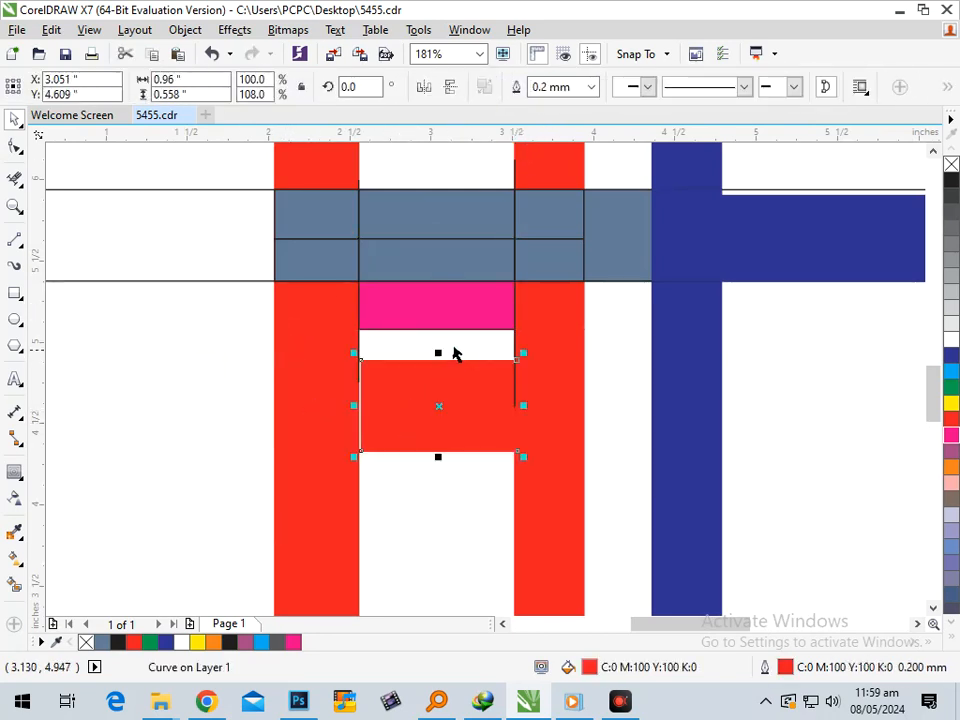
{"action": "key", "text": "Delete"}
{"action": "left_click", "coordinate": [443, 412]}
{"action": "key", "text": "Delete"}
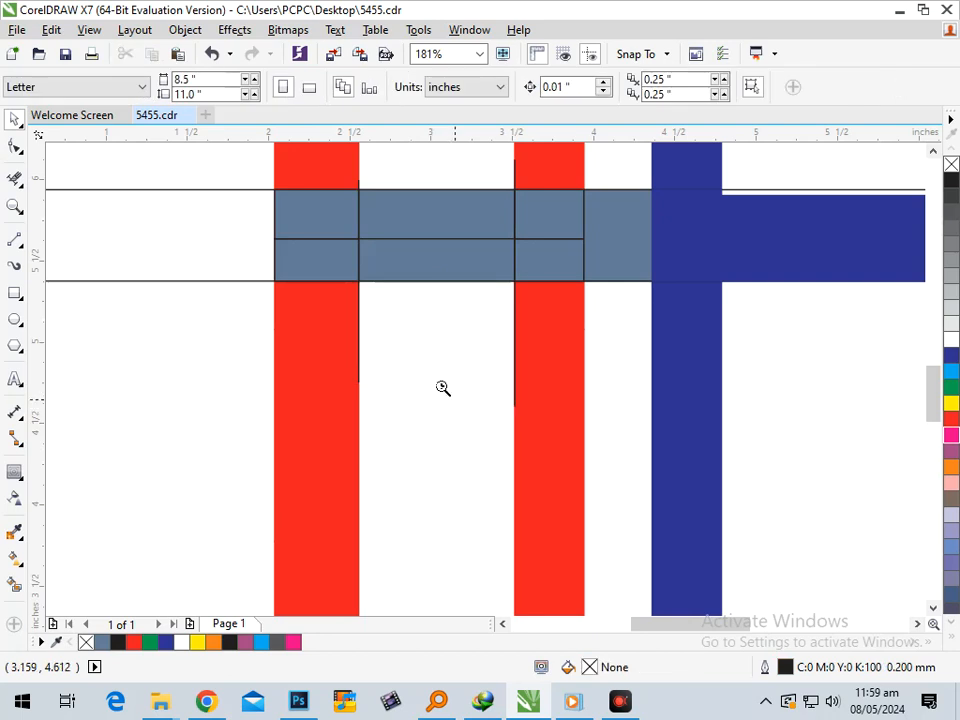
Delete the long unfilled construction rectangle lying across both letters
{"action": "key", "text": "shift+F4"}
{"action": "left_click", "coordinate": [362, 381]}
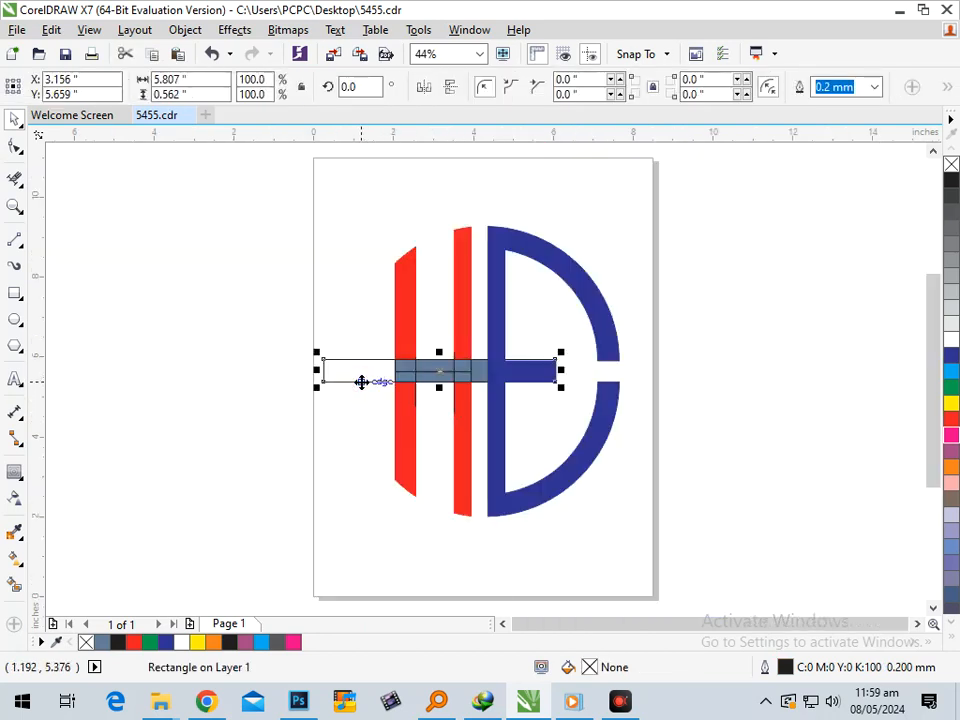
{"action": "key", "text": "Delete"}
Weld the seven Smart Fill pieces between the H and the blue letter into one crossbar
{"action": "left_click_drag", "start_coordinate": [473, 403], "coordinate": [535, 396]}
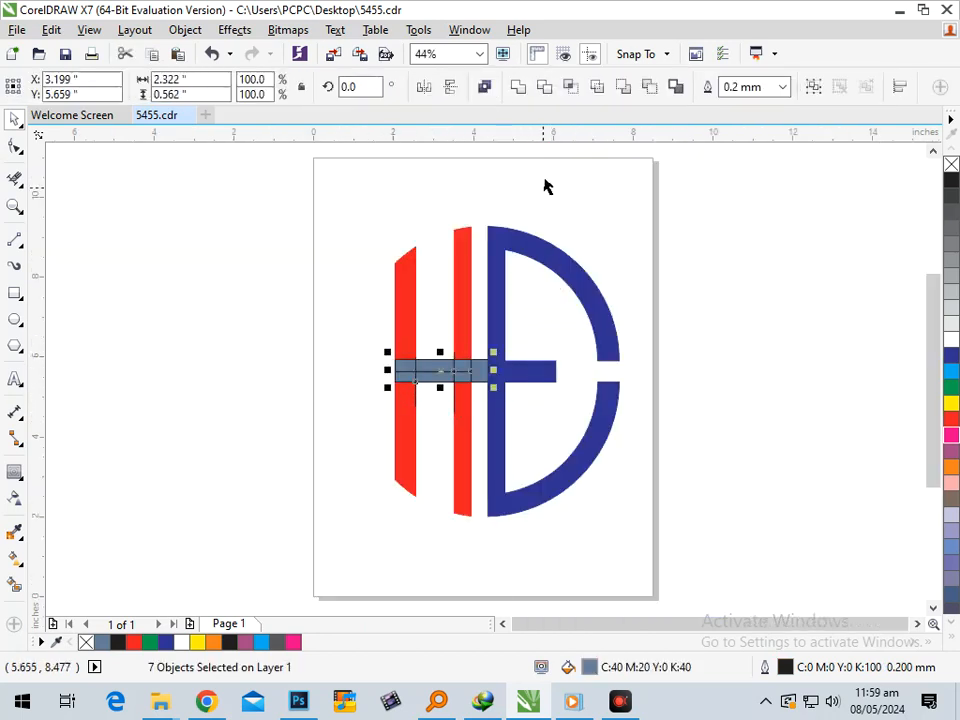
{"action": "left_click", "coordinate": [527, 90]}
{"action": "left_click", "coordinate": [330, 379]}
{"action": "scroll", "coordinate": [409, 375], "scroll_direction": "up", "scroll_amount": 4}
Try moving the welded crossbar away from the letters, and undo the move
{"action": "left_click_drag", "start_coordinate": [524, 391], "coordinate": [464, 434]}
{"action": "key", "text": "ctrl+z"}
{"action": "left_click", "coordinate": [456, 445]}
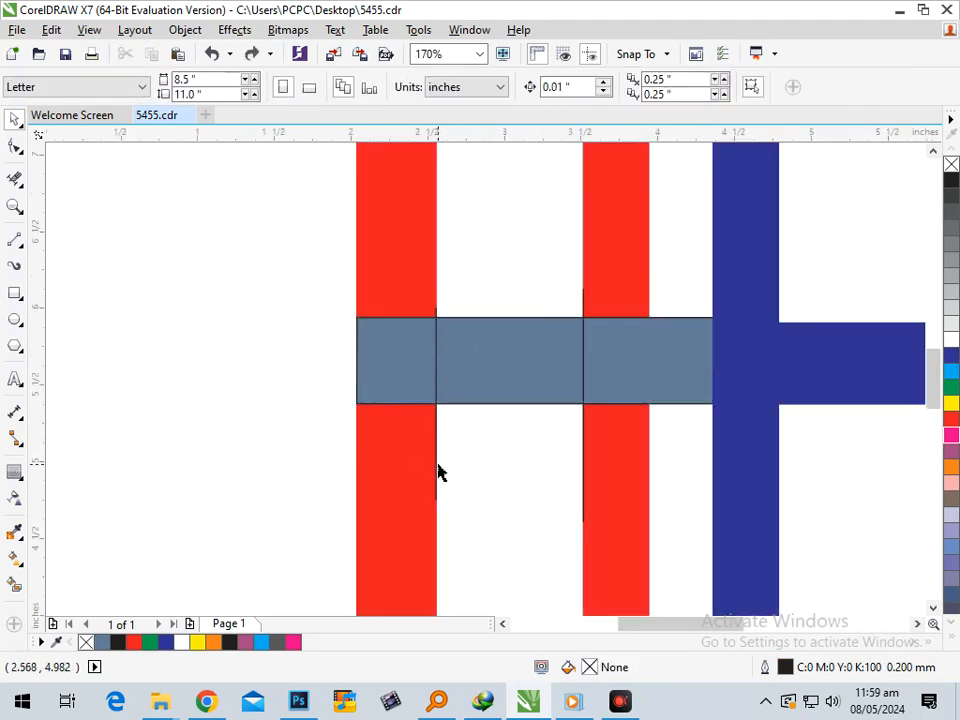
{"action": "left_click_drag", "start_coordinate": [435, 377], "coordinate": [452, 408]}
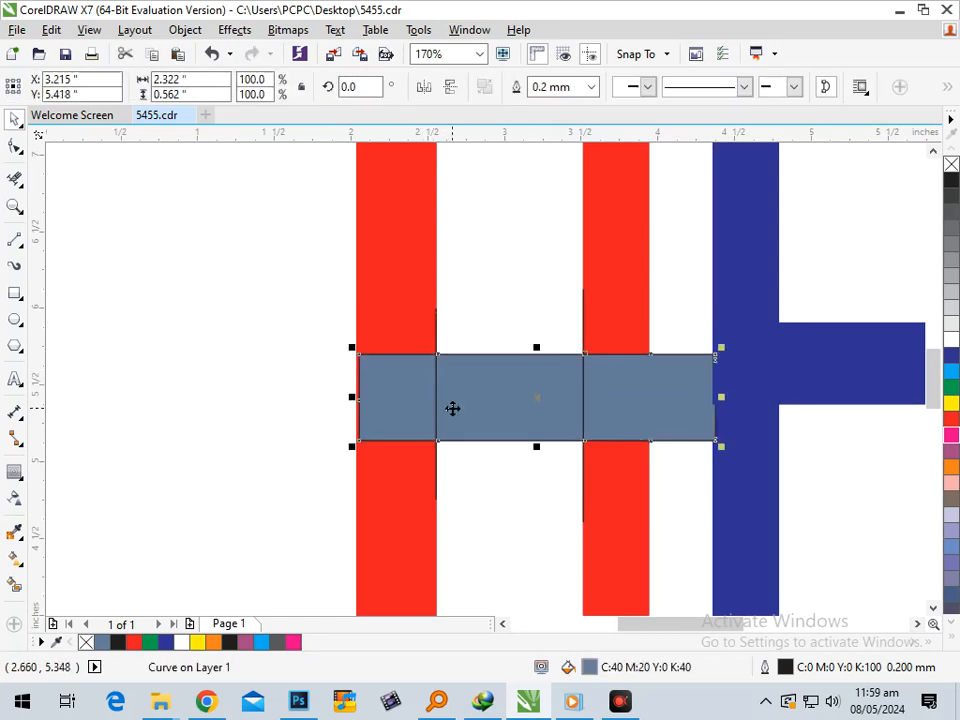
{"action": "key", "text": "ctrl+z"}
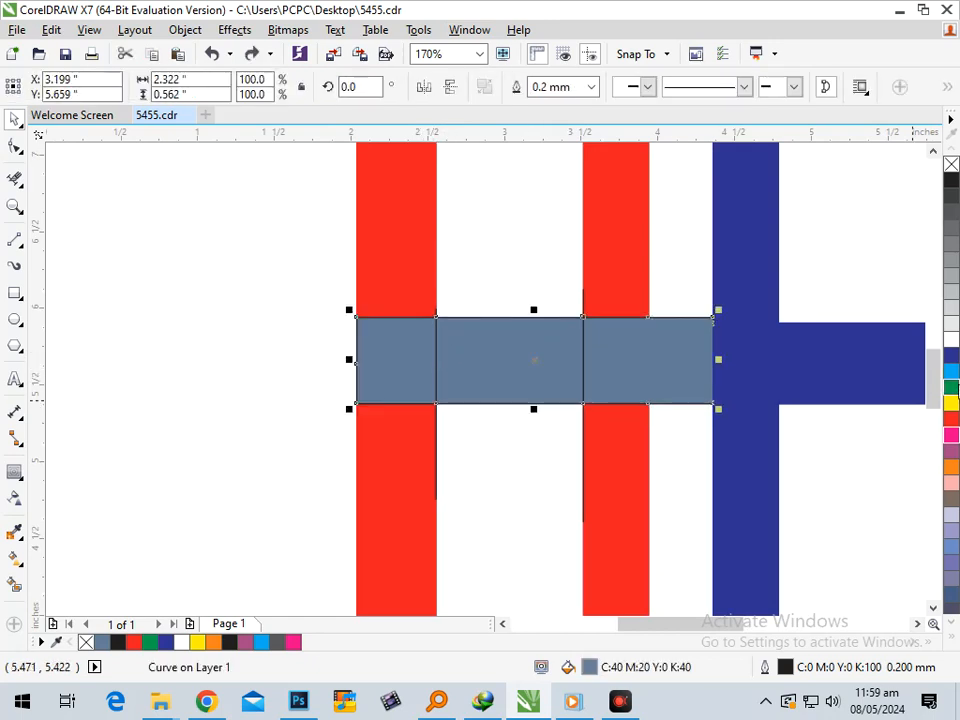
Color the welded crossbar's fill and outline green
{"action": "left_click", "coordinate": [951, 389]}
{"action": "key", "text": "shift+F4"}
{"action": "left_click", "coordinate": [394, 410]}
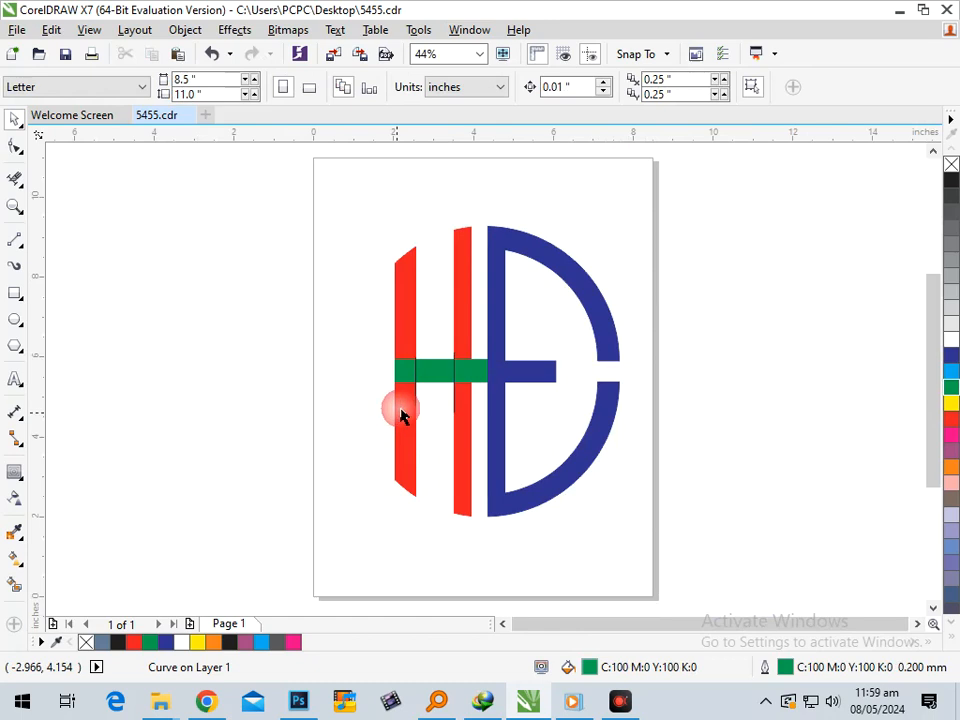
{"action": "left_click_drag", "start_coordinate": [426, 383], "coordinate": [317, 402]}
{"action": "key", "text": "ctrl+z"}
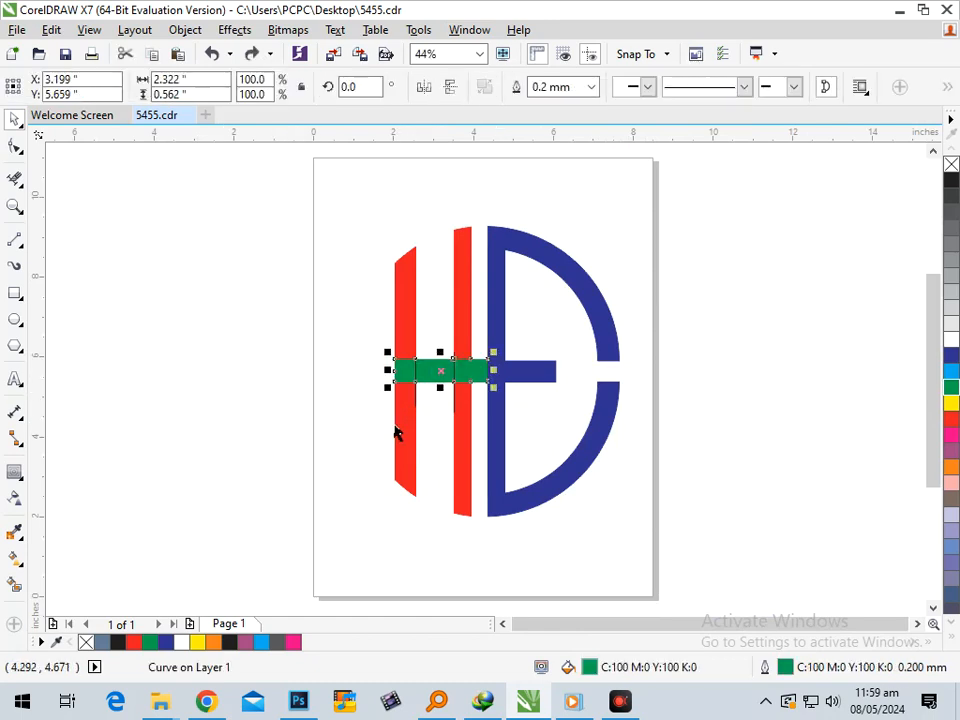
{"action": "left_click", "coordinate": [364, 386]}
Delete the two vertical construction lines along the inner edges of the H's stems
{"action": "scroll", "coordinate": [430, 400], "scroll_direction": "up", "scroll_amount": 5}
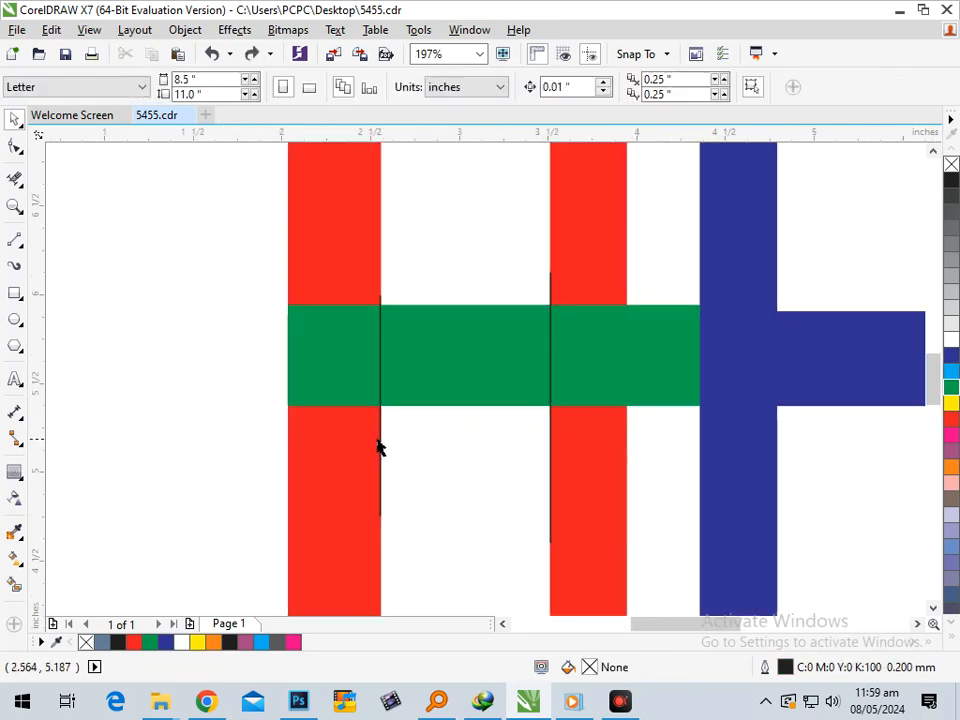
{"action": "left_click_drag", "start_coordinate": [379, 447], "coordinate": [410, 447]}
{"action": "key", "text": "Delete"}
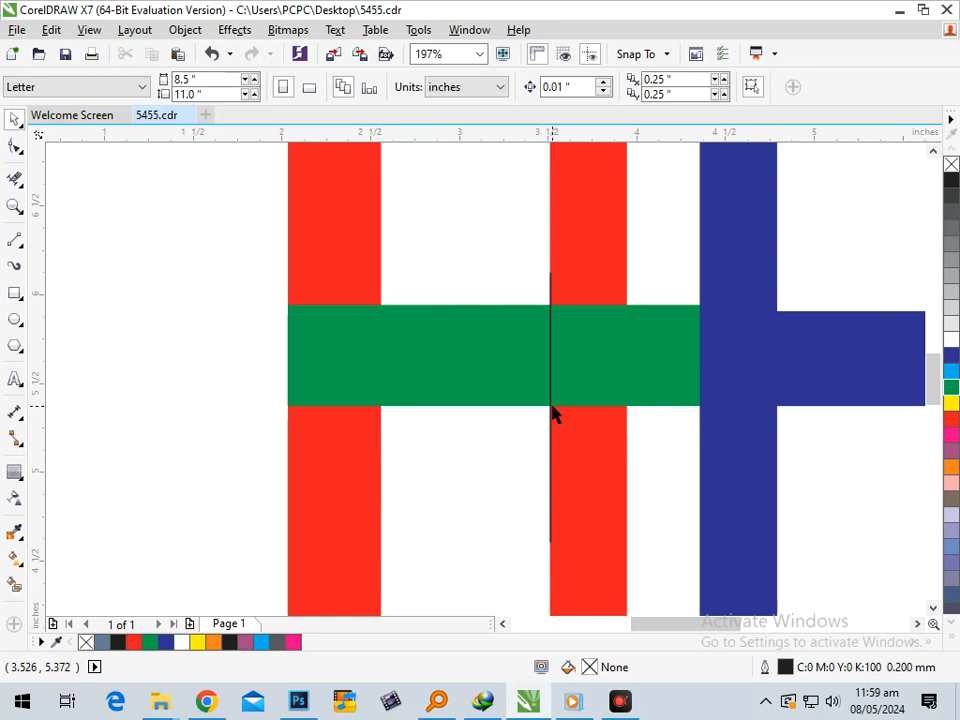
{"action": "left_click", "coordinate": [551, 410]}
{"action": "key", "text": "Delete"}
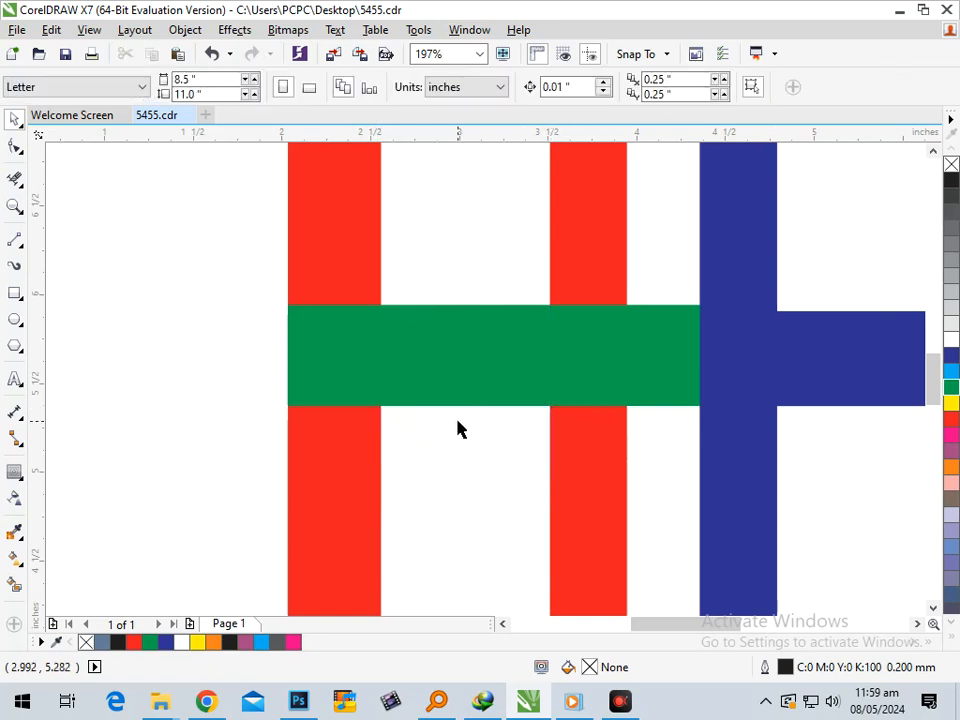
{"action": "scroll", "coordinate": [578, 483], "scroll_direction": "down", "scroll_amount": 5}
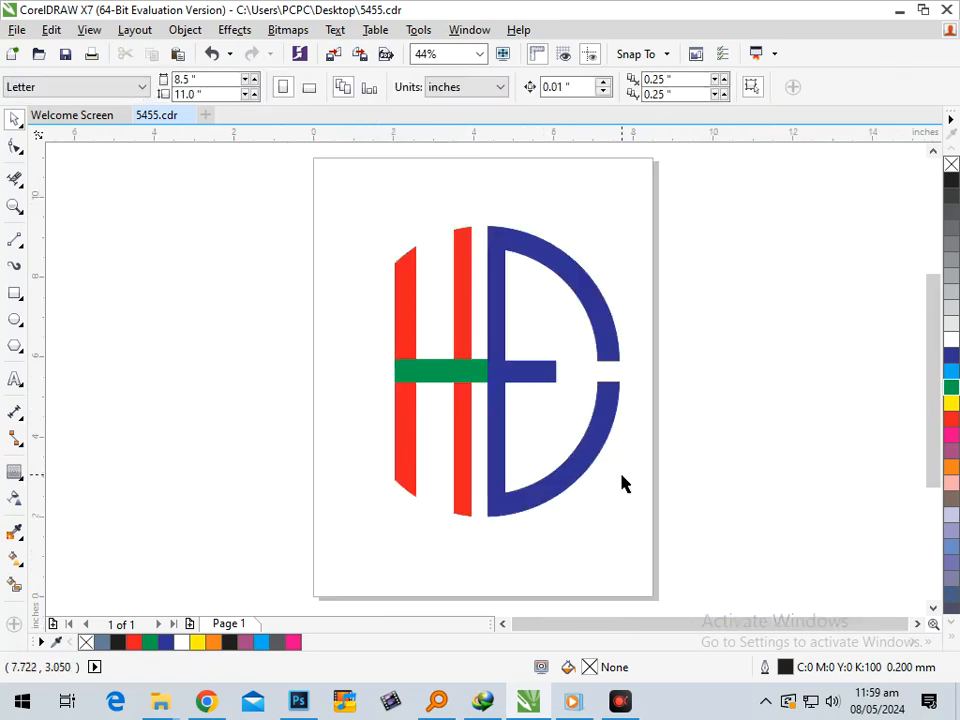
Stretch the green crossbar to about 4.02 inches wide, to the blue bar's end, and bring it in front of the letters
{"action": "left_click", "coordinate": [483, 378]}
{"action": "left_click_drag", "start_coordinate": [493, 370], "coordinate": [561, 382]}
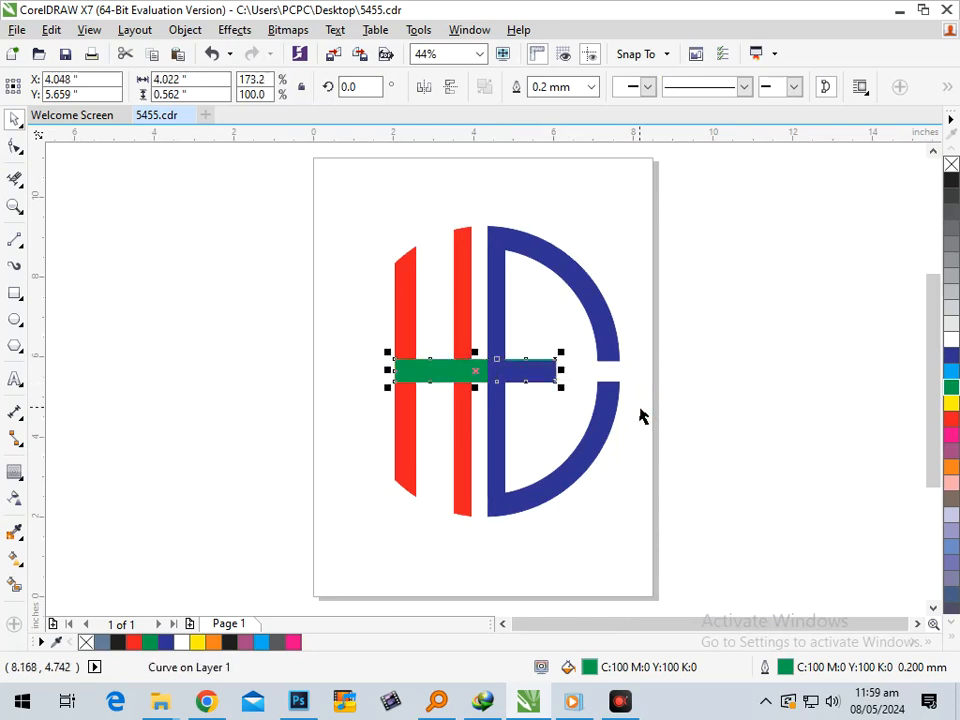
{"action": "left_click", "coordinate": [558, 397]}
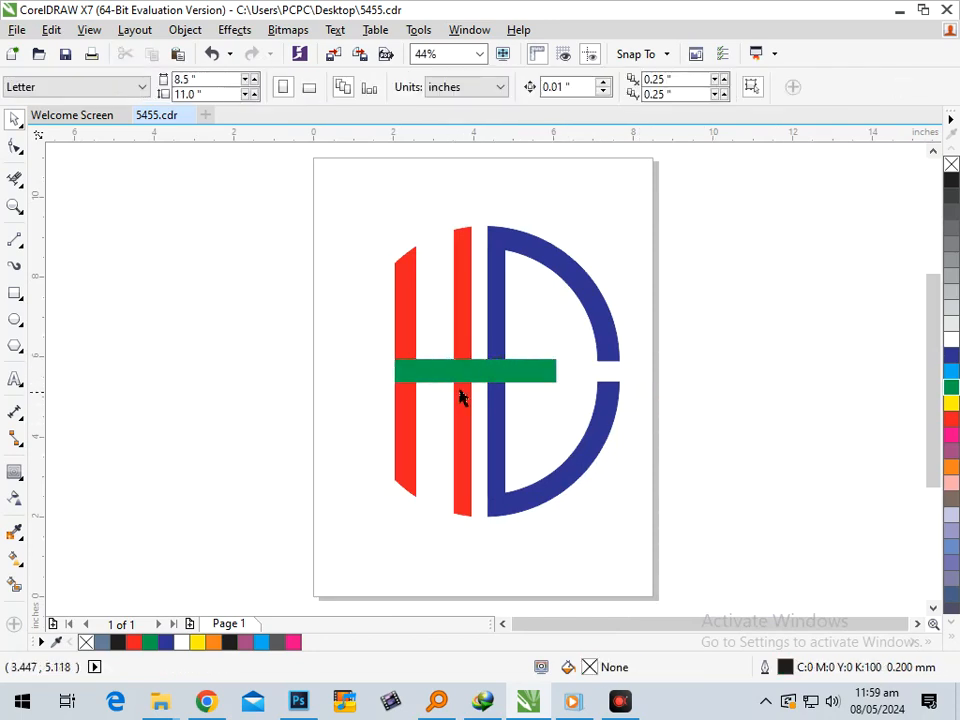
Apply an outside contour to the green crossbar with 2 steps and an offset of about 0.149 inches
{"action": "left_click", "coordinate": [510, 383]}
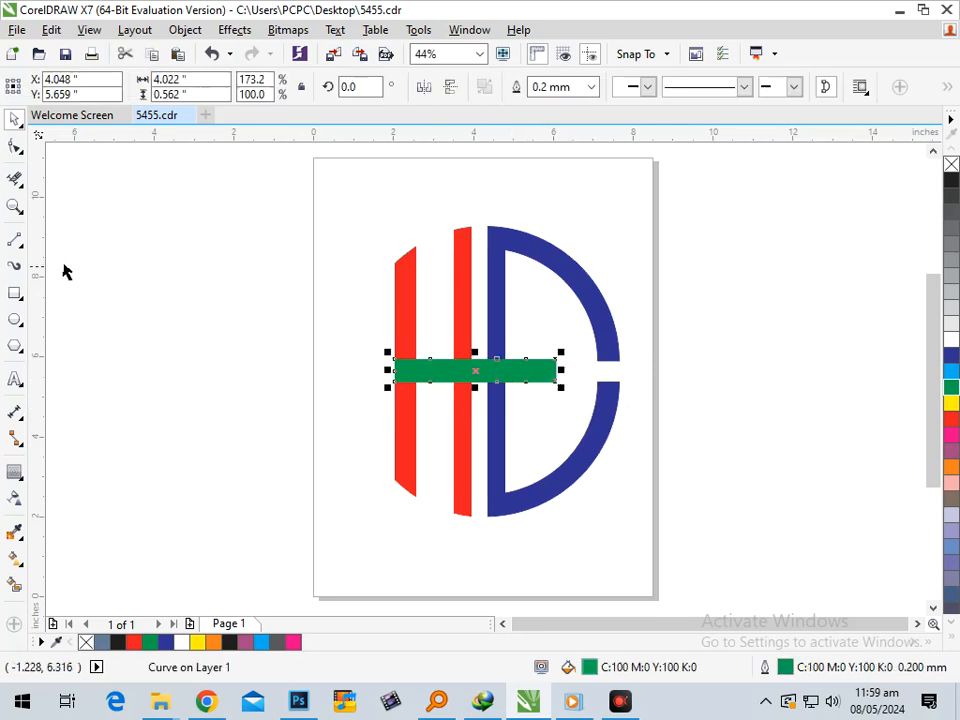
{"action": "left_click", "coordinate": [23, 482]}
{"action": "left_click", "coordinate": [64, 491]}
{"action": "left_click_drag", "start_coordinate": [398, 392], "coordinate": [391, 407]}
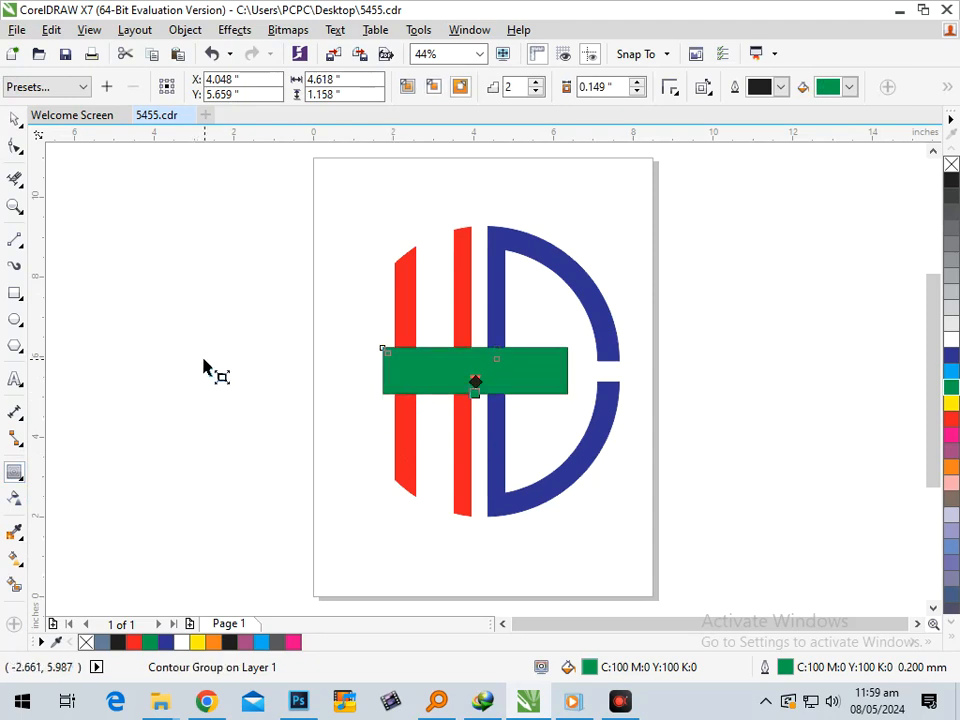
Break the crossbar's contour group apart, keeping the two contour outlines grouped
{"action": "left_click", "coordinate": [188, 30]}
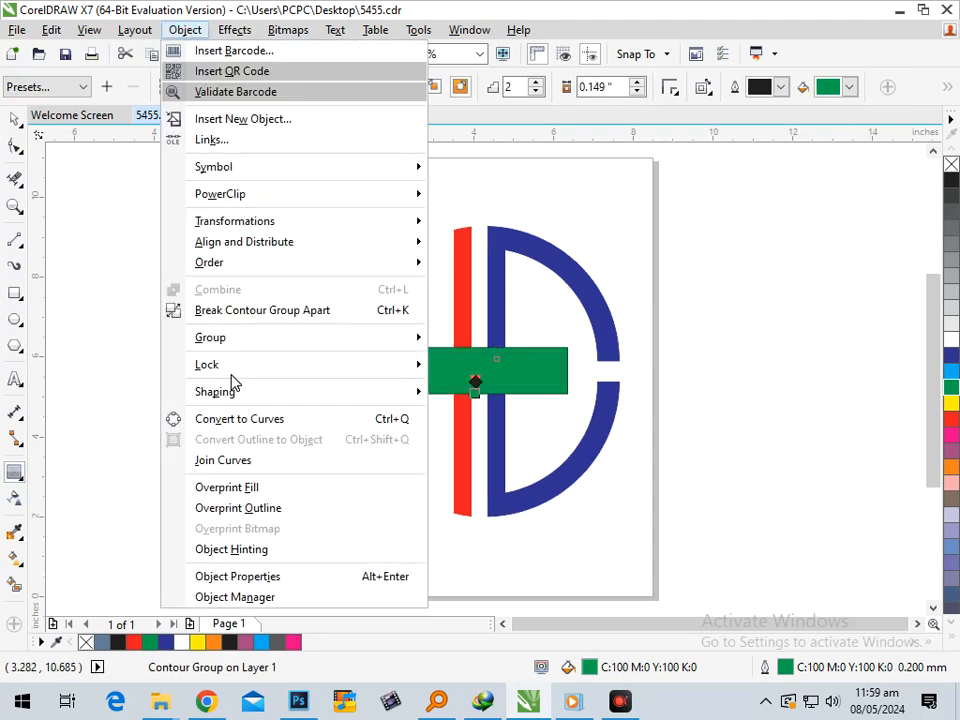
{"action": "left_click", "coordinate": [258, 310]}
{"action": "key", "text": "ctrl+g"}
{"action": "left_click", "coordinate": [564, 399]}
{"action": "left_click_drag", "start_coordinate": [564, 392], "coordinate": [570, 451]}
{"action": "key", "text": "ctrl+z"}
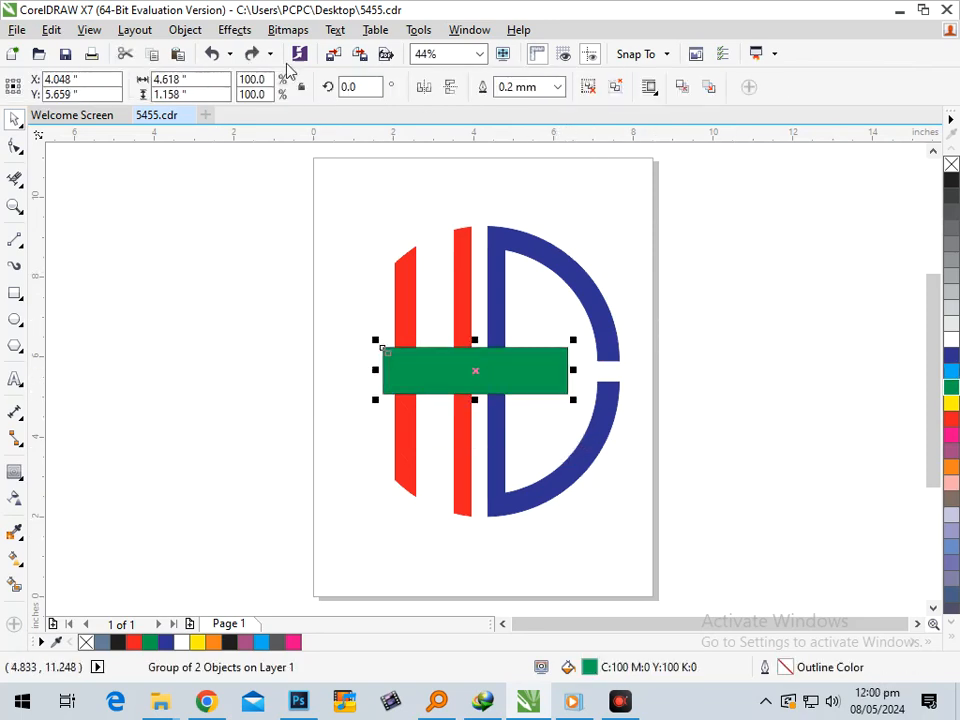
{"action": "left_click", "coordinate": [185, 30]}
{"action": "left_click", "coordinate": [234, 425]}
{"action": "left_click_drag", "start_coordinate": [476, 377], "coordinate": [279, 373]}
{"action": "key", "text": "ctrl+z"}
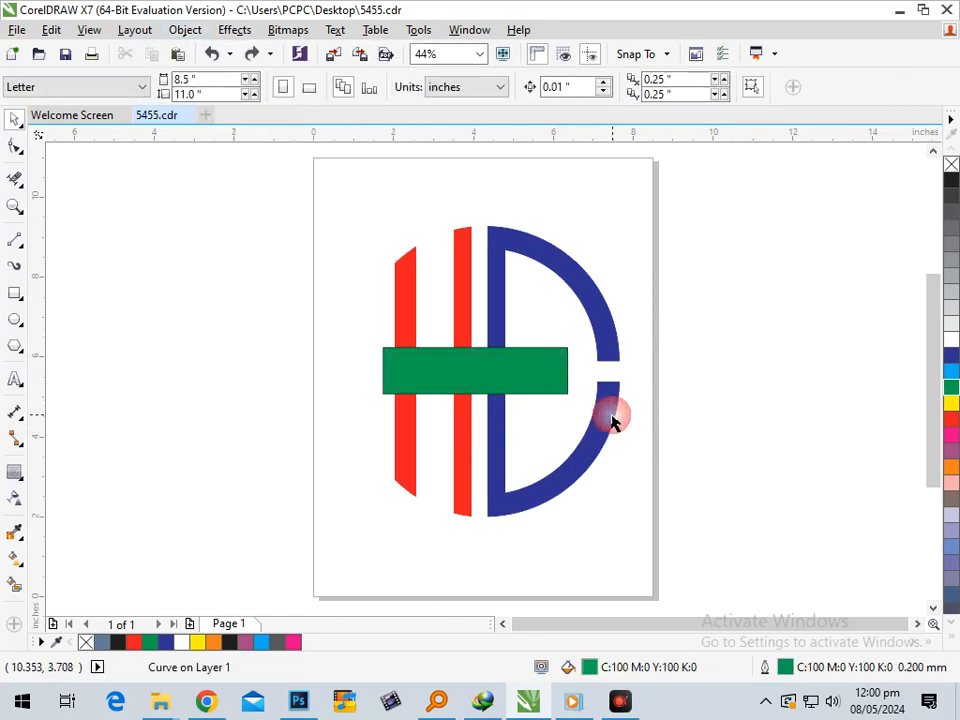
Fill the grouped contour outlines around the green crossbar with white
{"action": "left_click", "coordinate": [555, 388]}
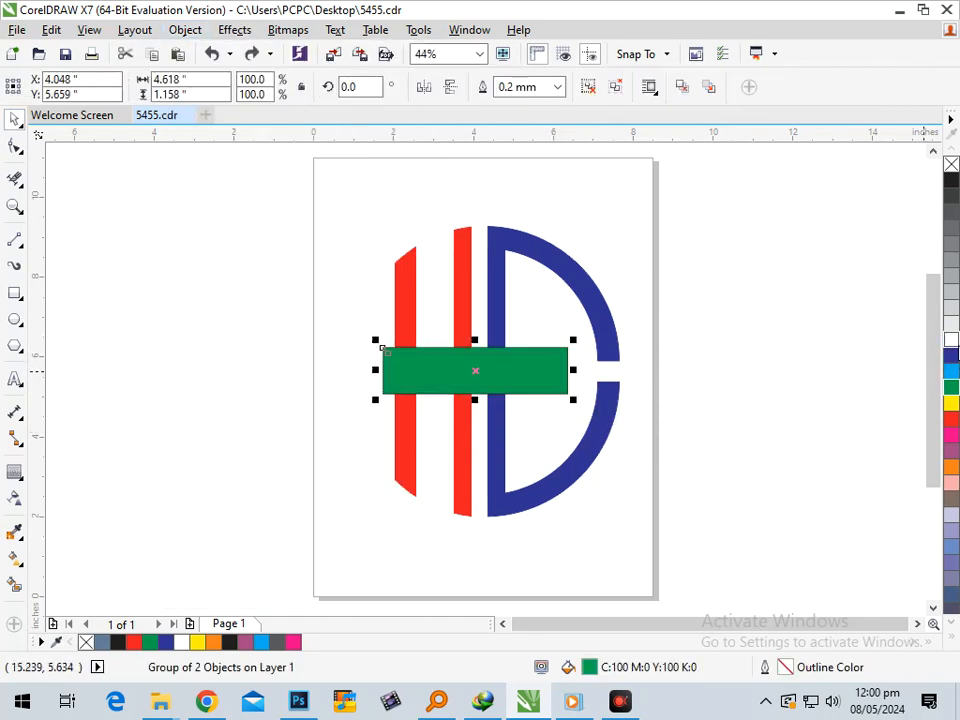
{"action": "left_click", "coordinate": [951, 340]}
{"action": "left_click", "coordinate": [748, 479]}
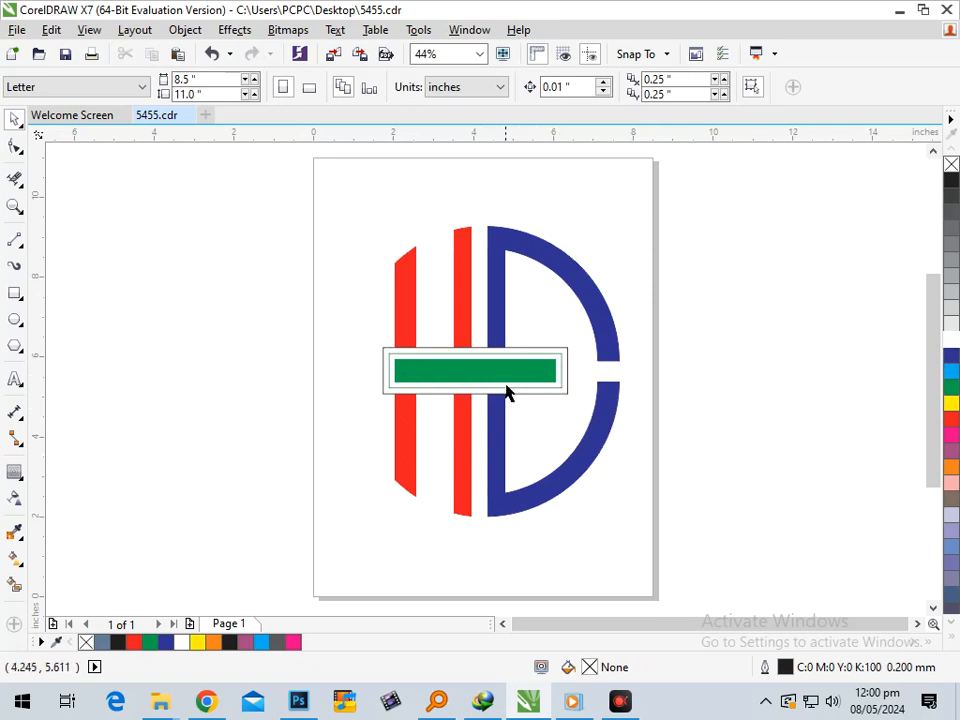
Try moving the white contour group below the green crossbar, and undo the move
{"action": "key", "text": "z"}
{"action": "left_click_drag", "start_coordinate": [335, 307], "coordinate": [632, 454]}
{"action": "left_click_drag", "start_coordinate": [657, 409], "coordinate": [420, 388]}
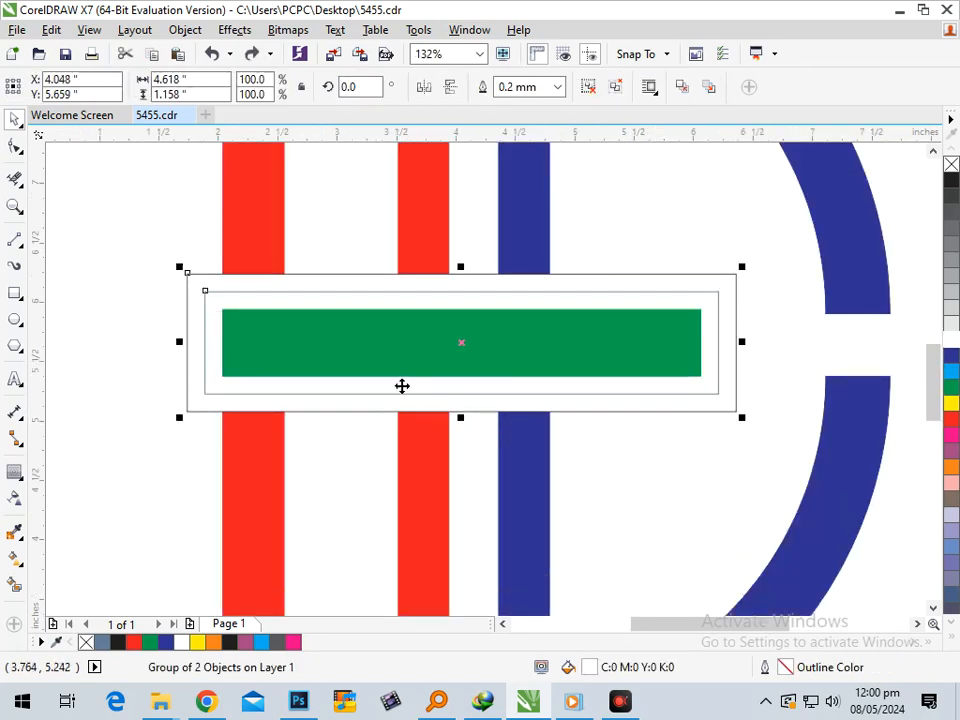
{"action": "left_click_drag", "start_coordinate": [362, 421], "coordinate": [356, 560]}
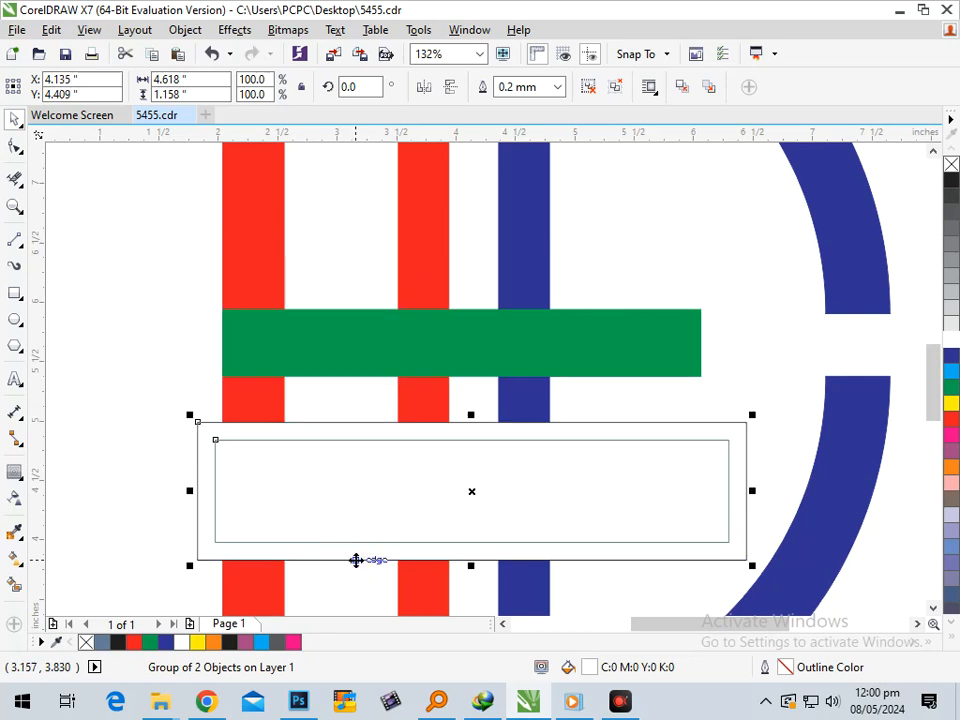
{"action": "key", "text": "ctrl+z"}
{"action": "left_click", "coordinate": [155, 521]}
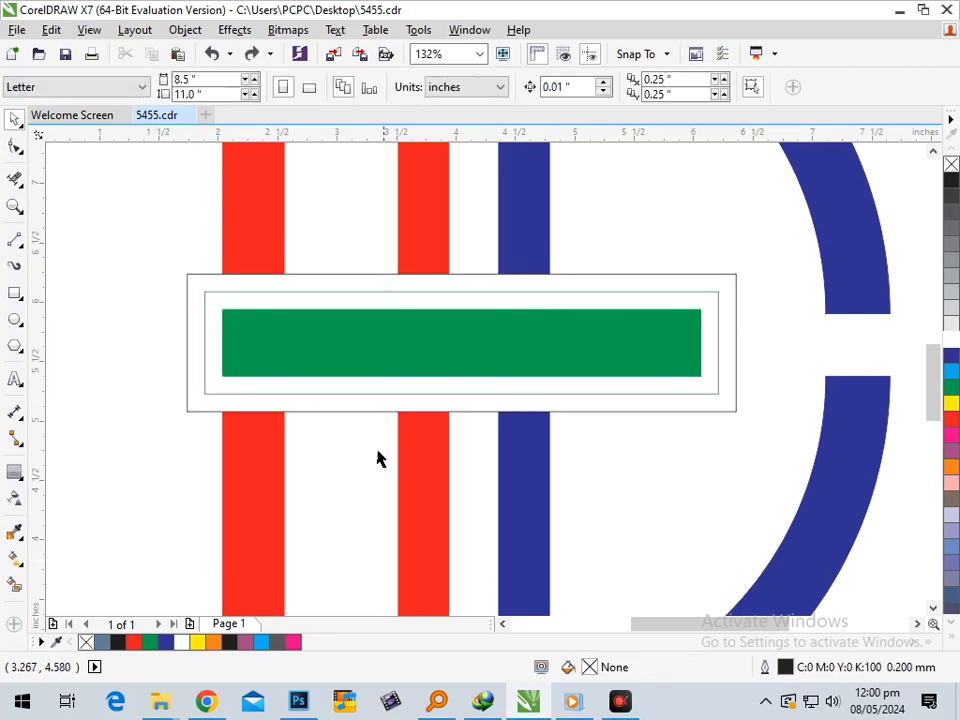
Smart Fill the joined outline of both letters and the crossbar's white frame as a single shape
{"action": "key", "text": "shift+F4"}
{"action": "left_click", "coordinate": [15, 586]}
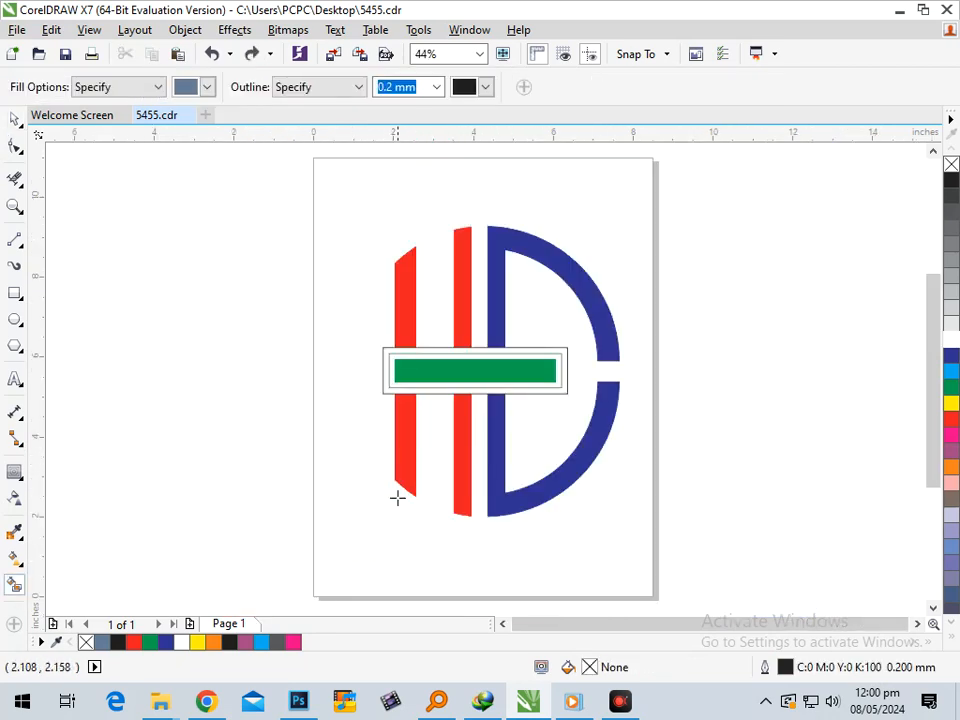
{"action": "left_click", "coordinate": [396, 492]}
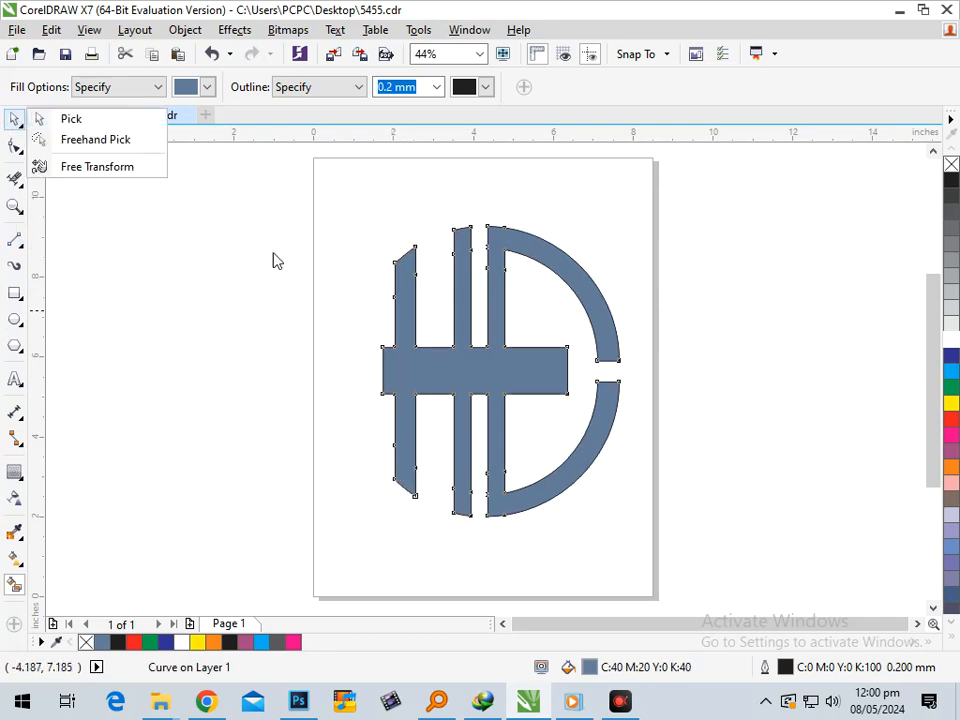
{"action": "left_click", "coordinate": [13, 126]}
{"action": "left_click", "coordinate": [207, 372]}
Select all logo objects and apply a diagonal linear gradient from the H's top to the blue letter's lower curve
{"action": "left_click_drag", "start_coordinate": [287, 189], "coordinate": [722, 583]}
{"action": "left_click_drag", "start_coordinate": [547, 396], "coordinate": [570, 455]}
{"action": "scroll", "coordinate": [456, 336], "scroll_direction": "down", "scroll_amount": 1}
{"action": "left_click_drag", "start_coordinate": [371, 212], "coordinate": [634, 553]}
{"action": "left_click", "coordinate": [16, 563]}
{"action": "left_click", "coordinate": [75, 557]}
{"action": "left_click_drag", "start_coordinate": [377, 200], "coordinate": [630, 522]}
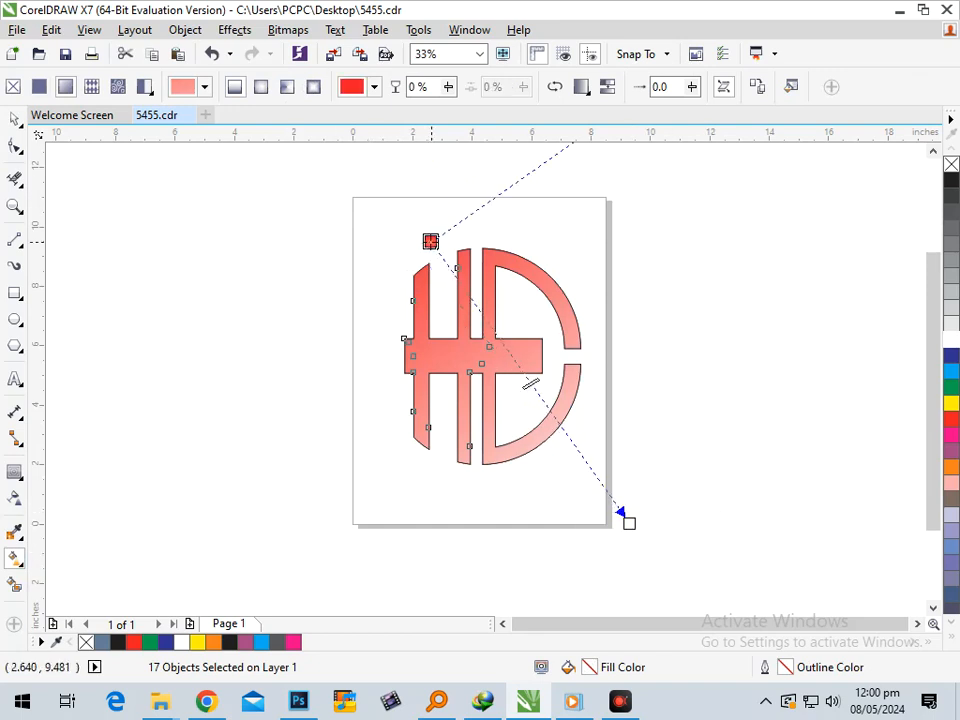
{"action": "left_click_drag", "start_coordinate": [624, 519], "coordinate": [548, 452]}
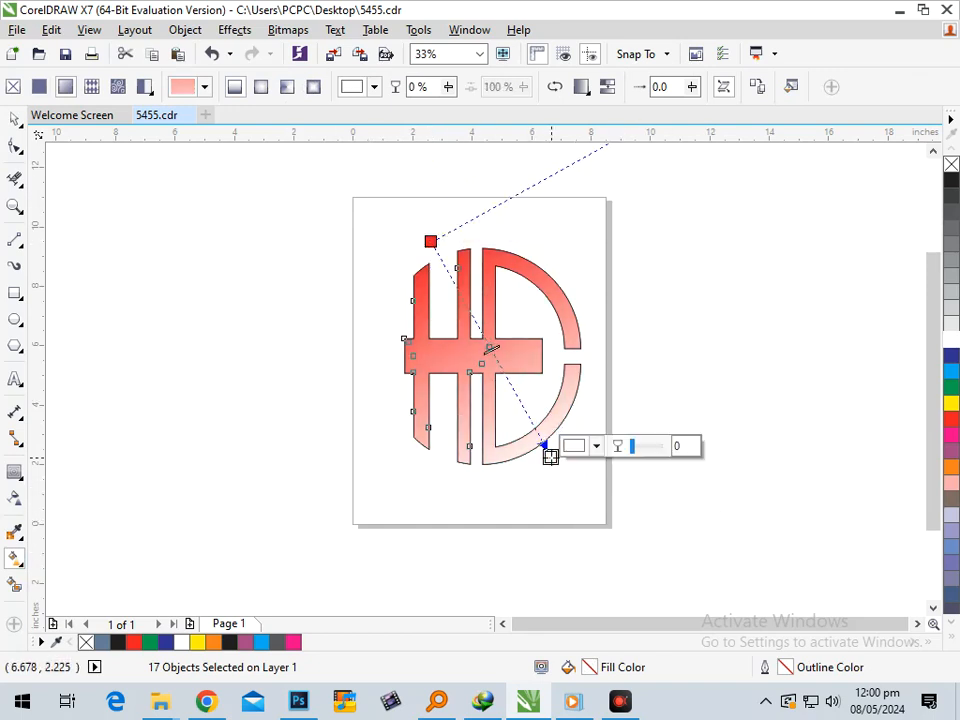
Set the gradient's end color to a deep violet
{"action": "left_click", "coordinate": [574, 447]}
{"action": "left_click", "coordinate": [612, 553]}
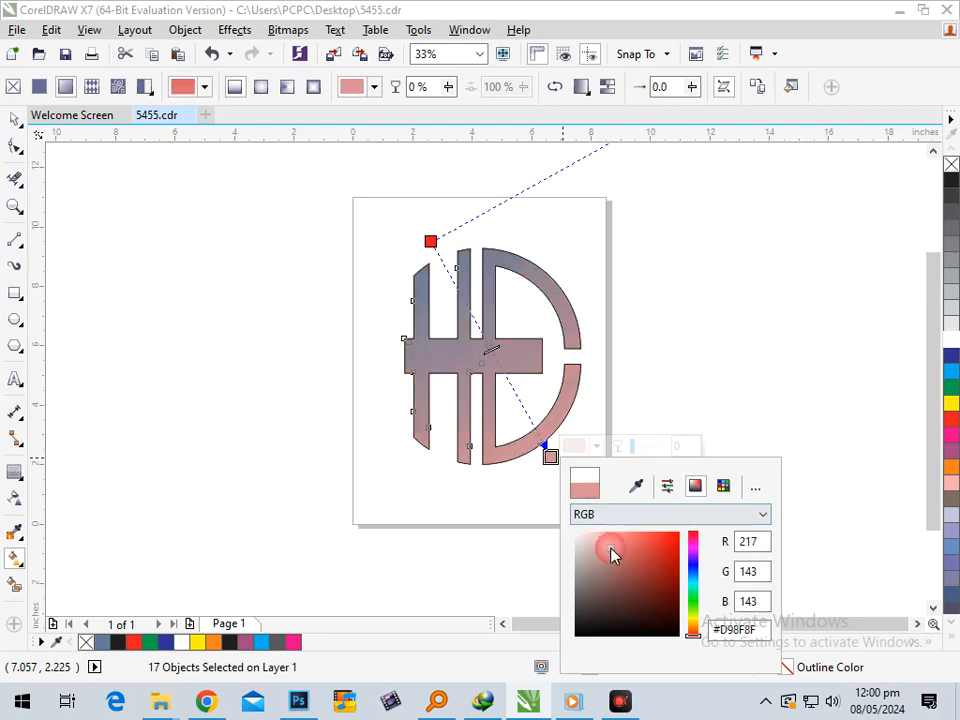
{"action": "left_click", "coordinate": [613, 550]}
{"action": "left_click_drag", "start_coordinate": [665, 587], "coordinate": [613, 582]}
{"action": "left_click_drag", "start_coordinate": [697, 620], "coordinate": [692, 560]}
{"action": "left_click", "coordinate": [633, 541]}
{"action": "left_click", "coordinate": [657, 530]}
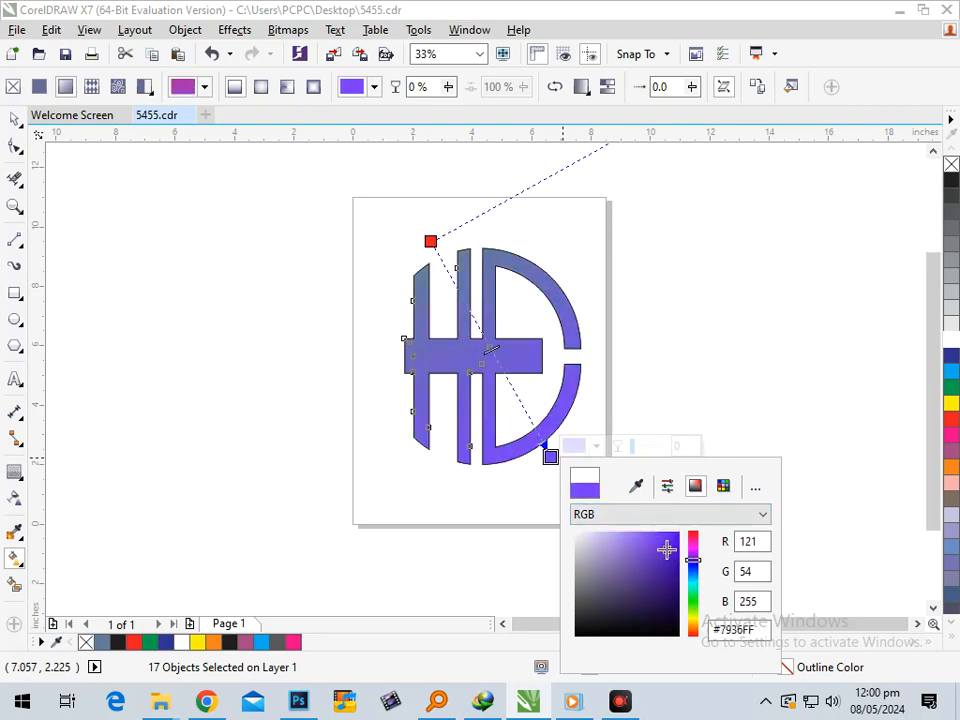
{"action": "left_click", "coordinate": [665, 549]}
Change the gradient's violet color to yellow
{"action": "double_click", "coordinate": [496, 360]}
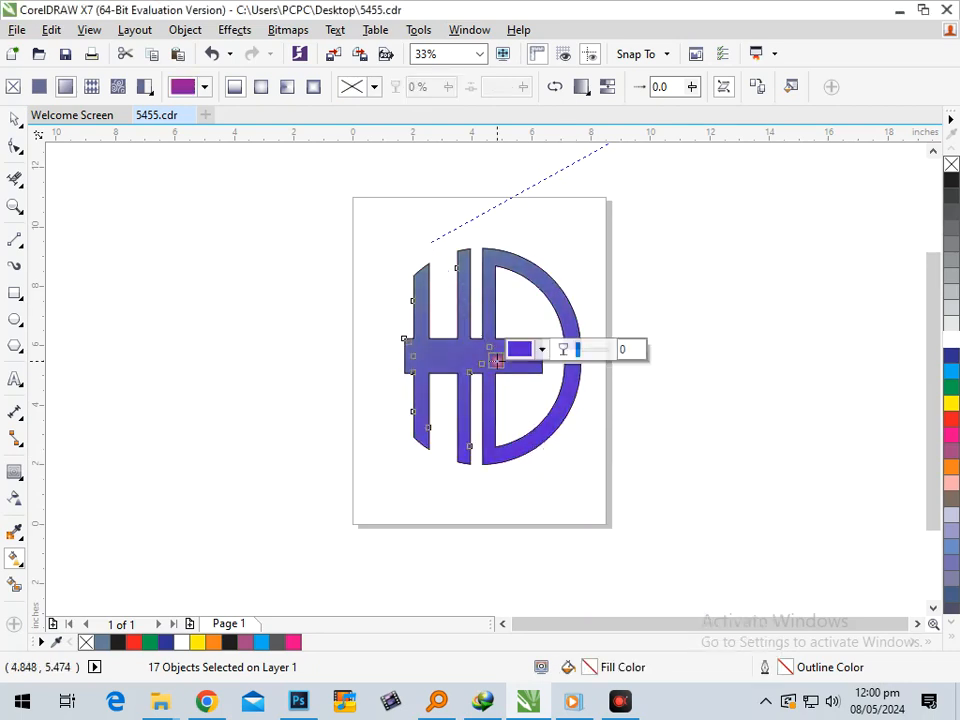
{"action": "left_click", "coordinate": [541, 349]}
{"action": "left_click", "coordinate": [583, 440]}
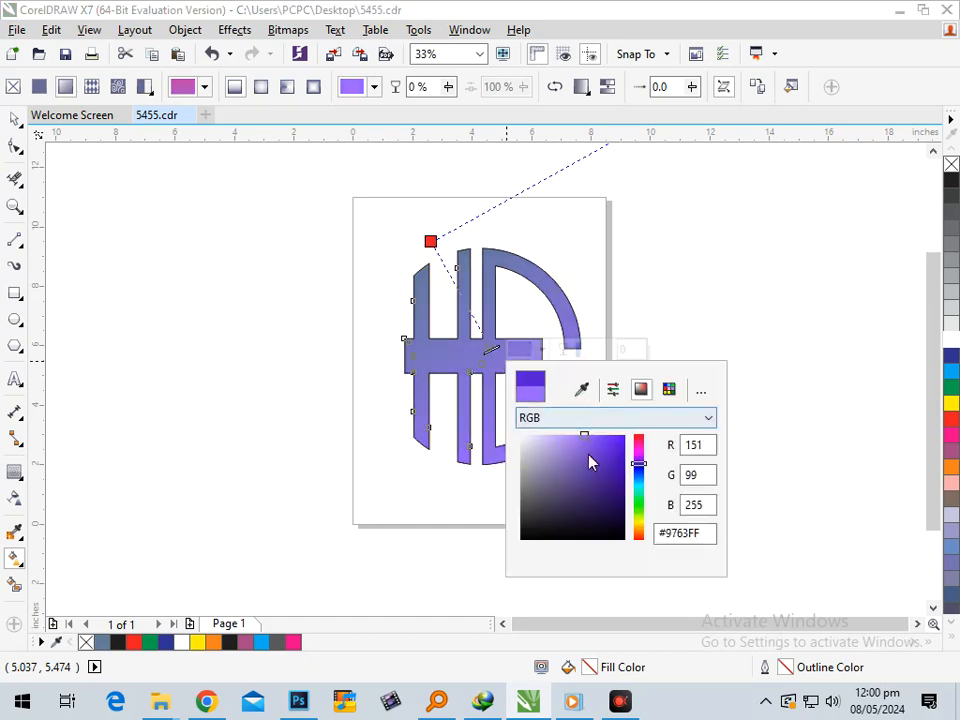
{"action": "left_click_drag", "start_coordinate": [583, 440], "coordinate": [611, 492]}
{"action": "mouse_move", "coordinate": [640, 530]}
{"action": "left_mouse_down"}
{"action": "mouse_move", "coordinate": [619, 456]}
{"action": "mouse_move", "coordinate": [619, 476]}
{"action": "mouse_move", "coordinate": [579, 418]}
{"action": "mouse_move", "coordinate": [609, 484]}
{"action": "mouse_move", "coordinate": [619, 428]}
{"action": "mouse_move", "coordinate": [617, 436]}
{"action": "left_mouse_up"}
{"action": "left_click", "coordinate": [606, 453]}
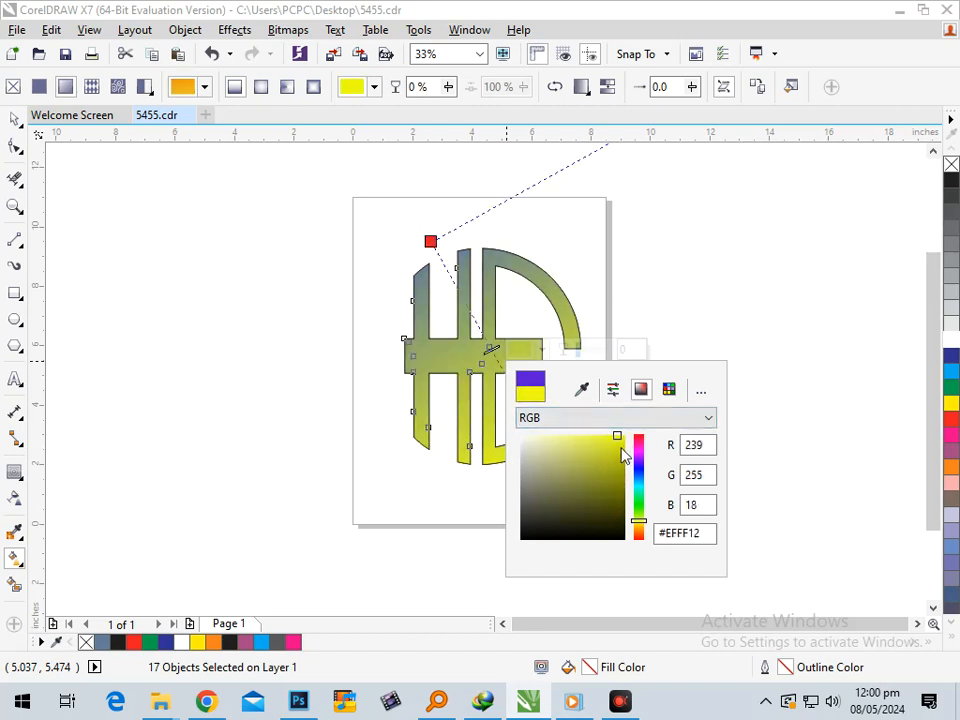
{"action": "left_click", "coordinate": [620, 449]}
Move the merged gradient-filled shape off the page, clear of the original logo pieces
{"action": "left_click", "coordinate": [15, 120]}
{"action": "left_click", "coordinate": [124, 336]}
{"action": "left_click_drag", "start_coordinate": [529, 376], "coordinate": [165, 359]}
{"action": "left_click", "coordinate": [349, 296]}
Delete the original logo pieces remaining on the page and move the gradient-filled shape back onto it
{"action": "left_click_drag", "start_coordinate": [362, 212], "coordinate": [668, 533]}
{"action": "key", "text": "Delete"}
{"action": "left_click_drag", "start_coordinate": [236, 429], "coordinate": [531, 425]}
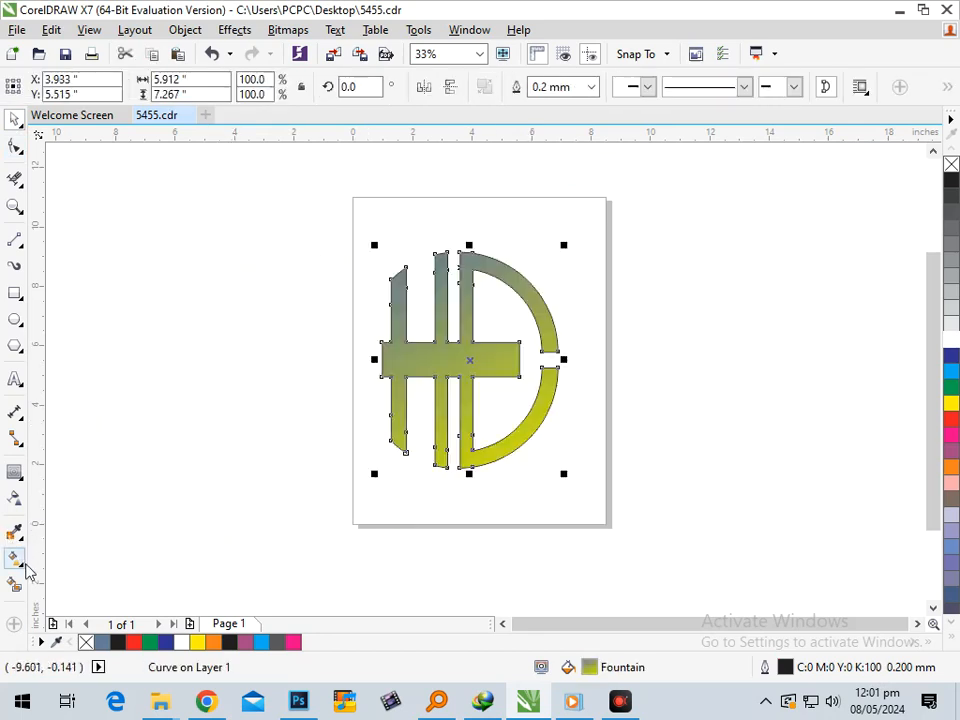
Apply an outside contour to the merged gradient-filled shape with an offset of 0.001 inch
{"action": "left_click", "coordinate": [22, 482]}
{"action": "left_click", "coordinate": [80, 491]}
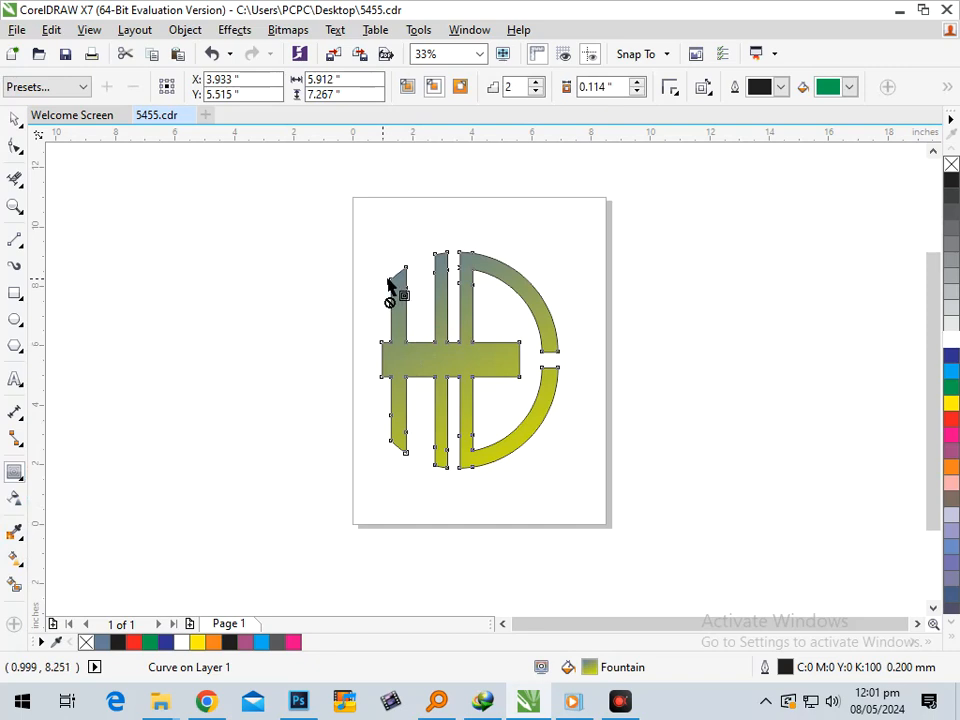
{"action": "mouse_move", "coordinate": [396, 296]}
{"action": "left_mouse_down"}
{"action": "mouse_move", "coordinate": [375, 289]}
{"action": "mouse_move", "coordinate": [384, 298]}
{"action": "left_mouse_up"}
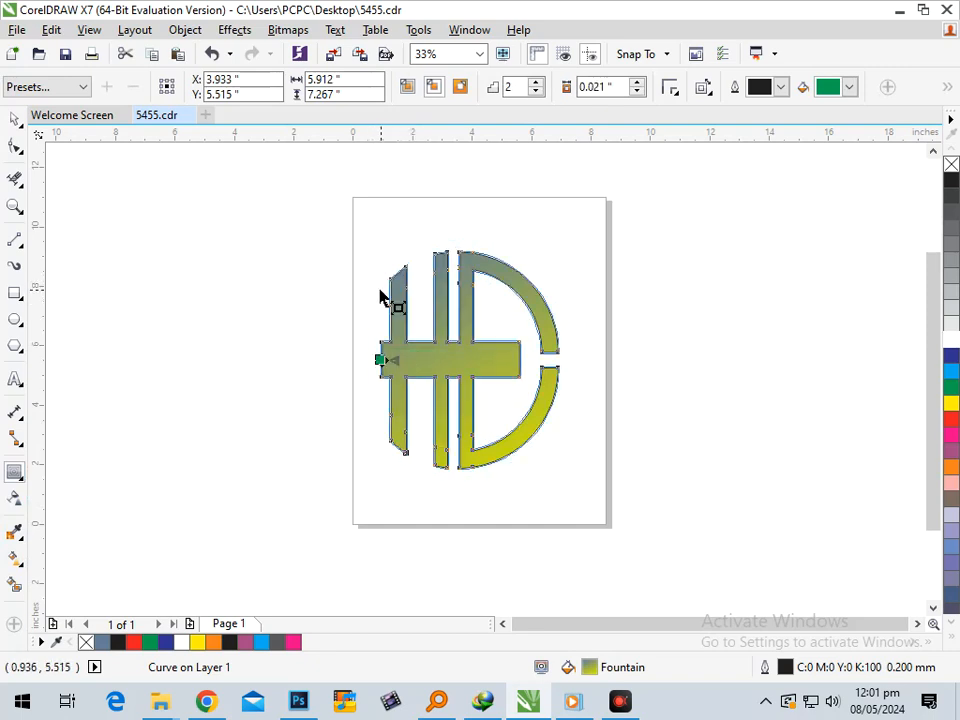
{"action": "left_click", "coordinate": [637, 92]}
{"action": "left_click", "coordinate": [637, 92]}
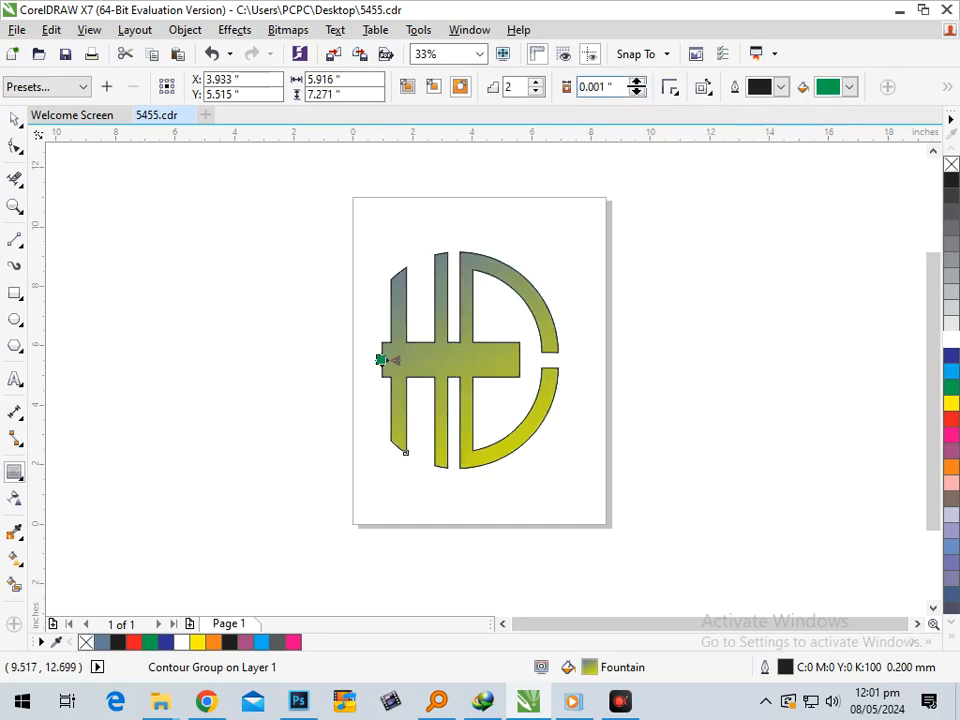
Widen the contour offset to 0.071 inch and bring it back down to 0.041 inch
{"action": "left_click", "coordinate": [638, 82]}
{"action": "left_click", "coordinate": [638, 82]}
{"action": "left_click", "coordinate": [638, 82]}
{"action": "left_click", "coordinate": [638, 82]}
{"action": "left_click", "coordinate": [638, 82]}
{"action": "left_click", "coordinate": [638, 82]}
{"action": "left_click", "coordinate": [638, 82]}
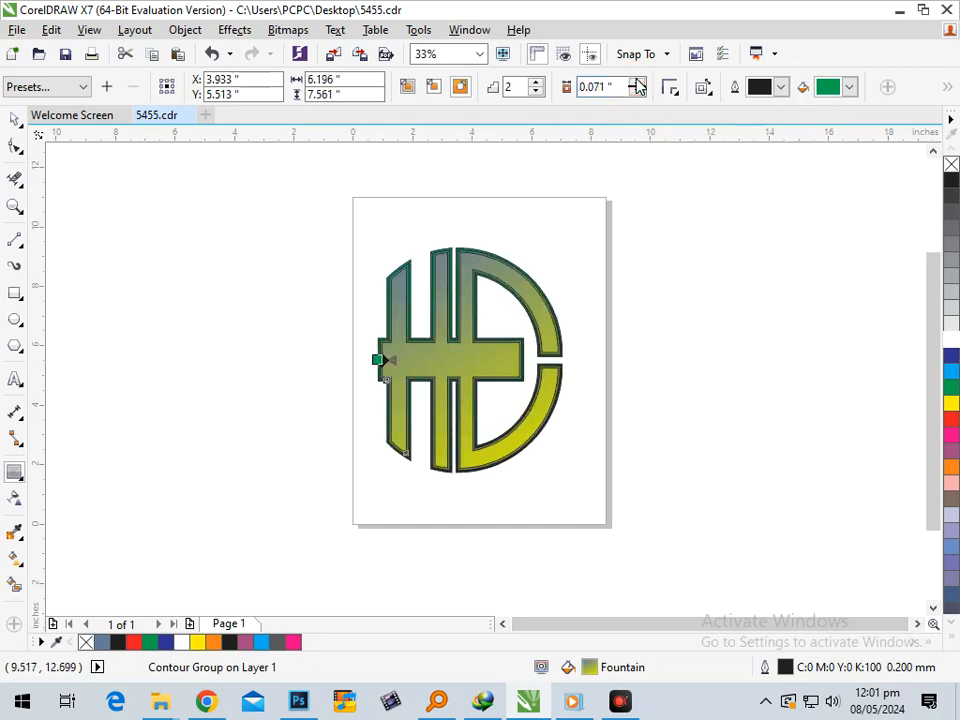
{"action": "left_click", "coordinate": [637, 92]}
{"action": "left_click", "coordinate": [637, 92]}
{"action": "left_click", "coordinate": [637, 92]}
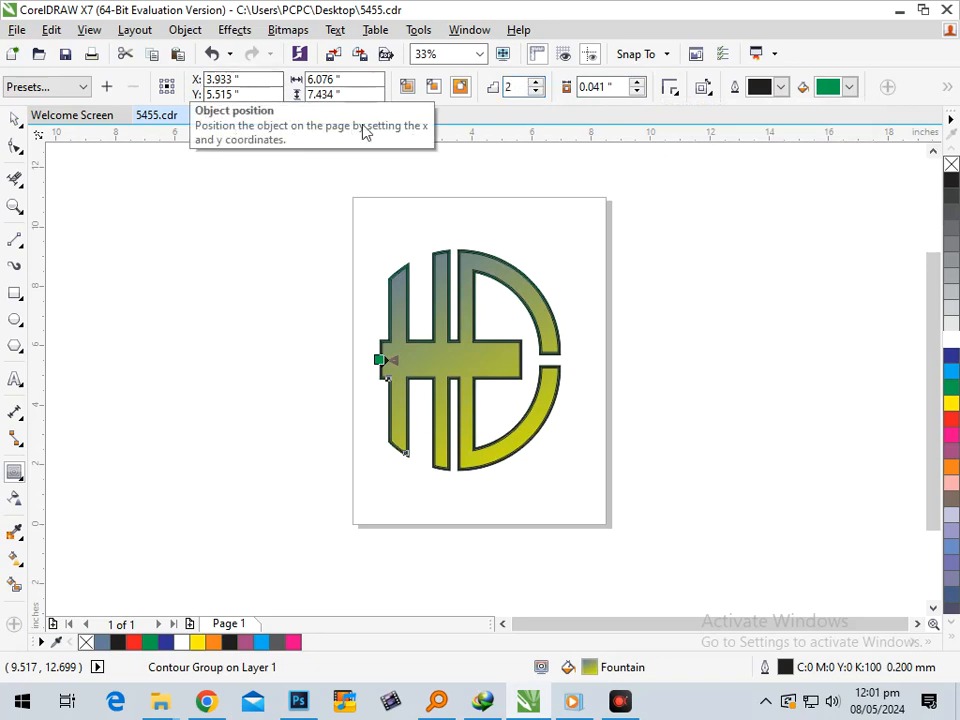
Reduce the outside contour to one step, set its offset to 0.081 inch and deselect it
{"action": "left_click", "coordinate": [409, 88]}
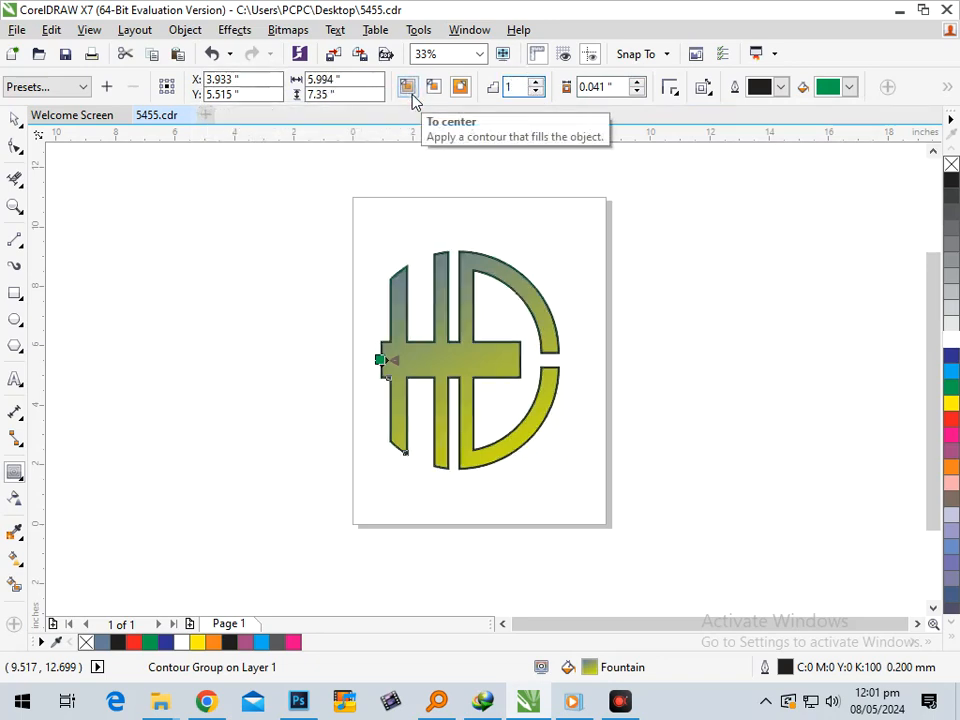
{"action": "left_click", "coordinate": [640, 83]}
{"action": "left_click", "coordinate": [640, 83]}
{"action": "left_click", "coordinate": [640, 83]}
{"action": "left_click", "coordinate": [640, 83]}
{"action": "left_click", "coordinate": [15, 119]}
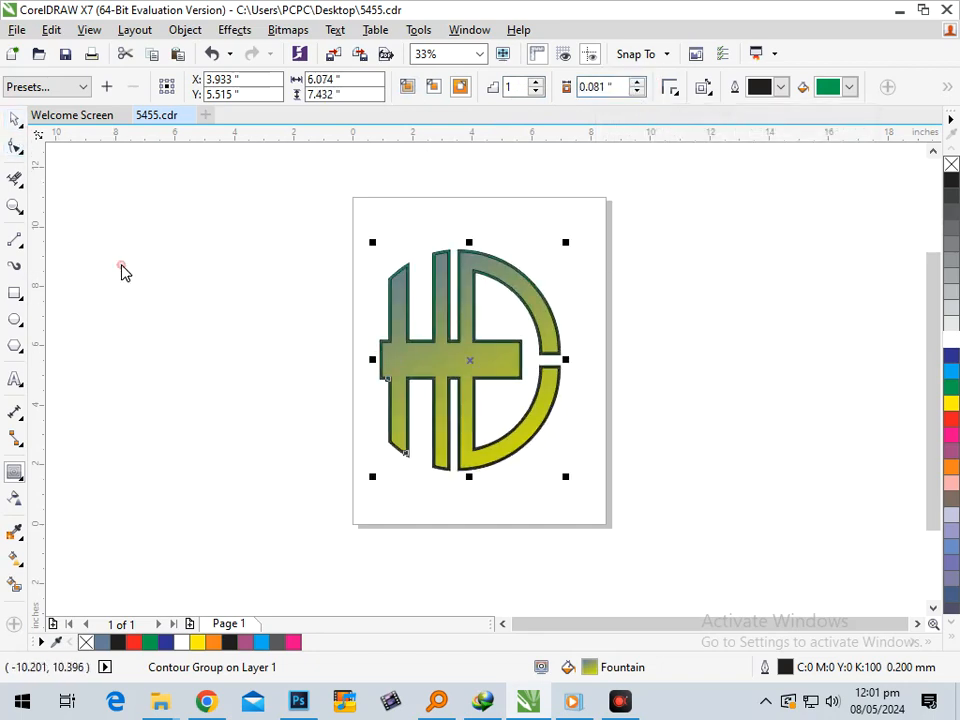
{"action": "left_click", "coordinate": [247, 394]}
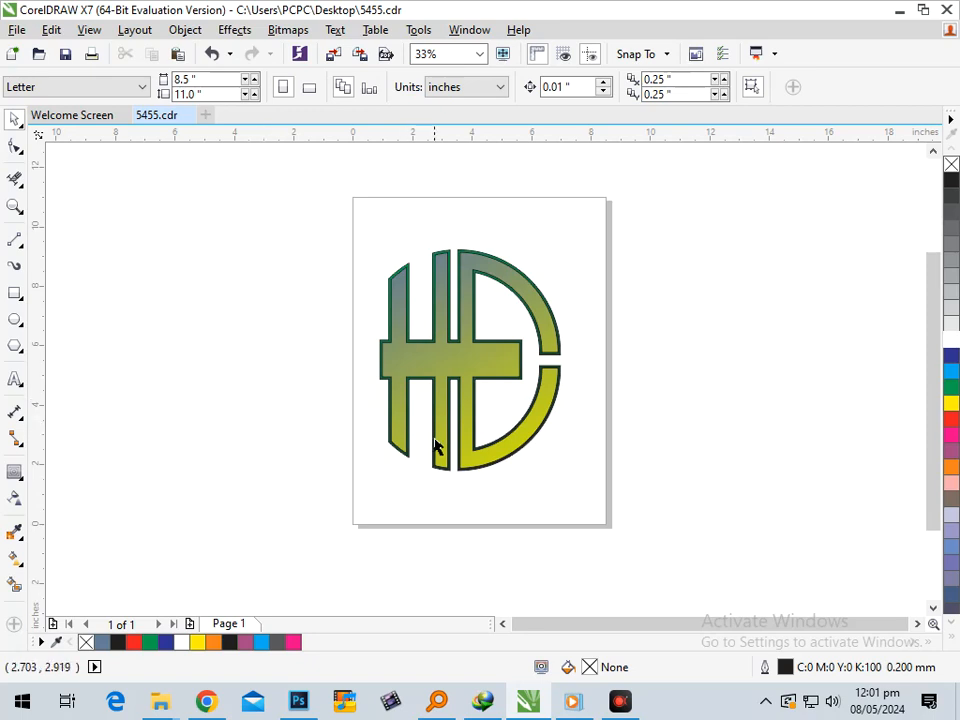
Break the contour group apart and select the separated outer contour, keeping it in its original position
{"action": "left_click_drag", "start_coordinate": [433, 445], "coordinate": [266, 426]}
{"action": "key", "text": "ctrl+z"}
{"action": "left_click", "coordinate": [186, 30]}
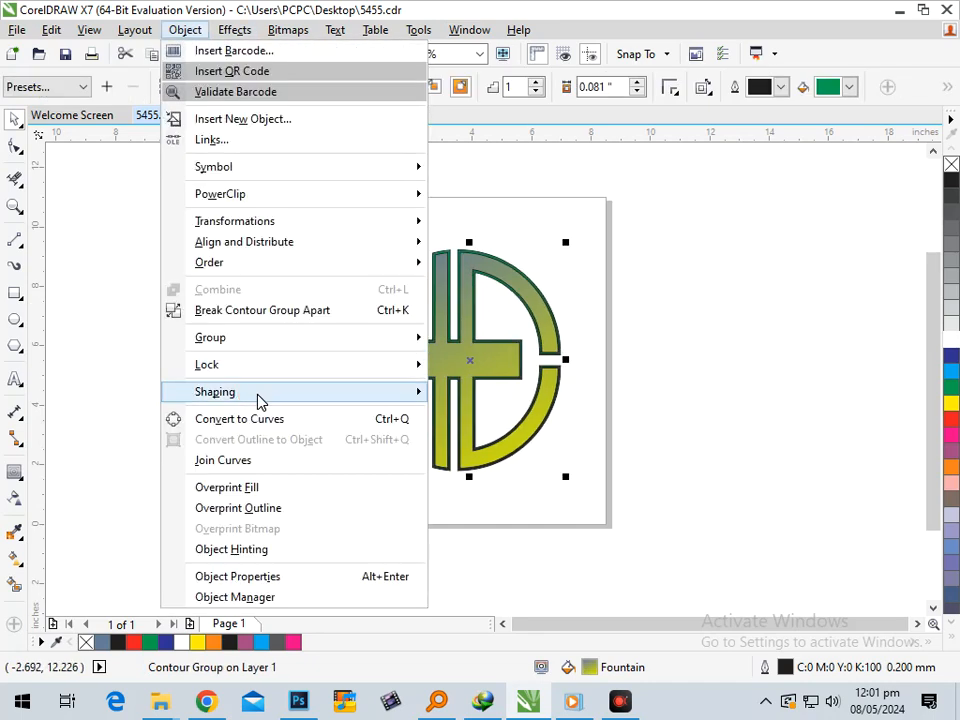
{"action": "left_click", "coordinate": [272, 311]}
{"action": "left_click", "coordinate": [390, 467]}
{"action": "left_click_drag", "start_coordinate": [465, 481], "coordinate": [343, 501]}
{"action": "key", "text": "ctrl+z"}
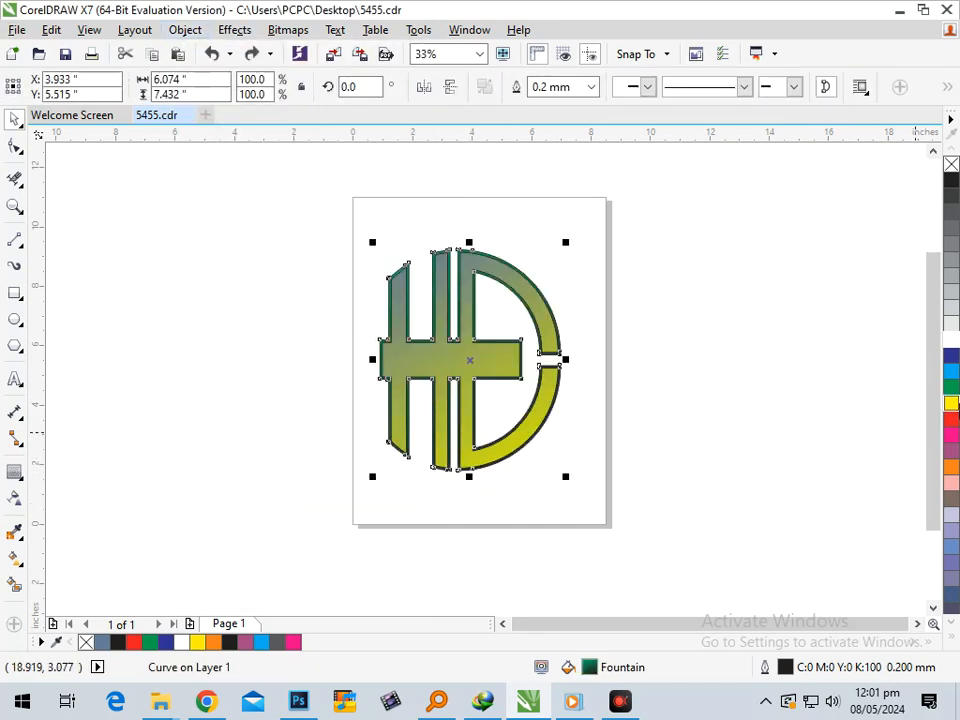
Try green and white outline colors on the outer contour and return its outline to black
{"action": "right_click", "coordinate": [953, 393]}
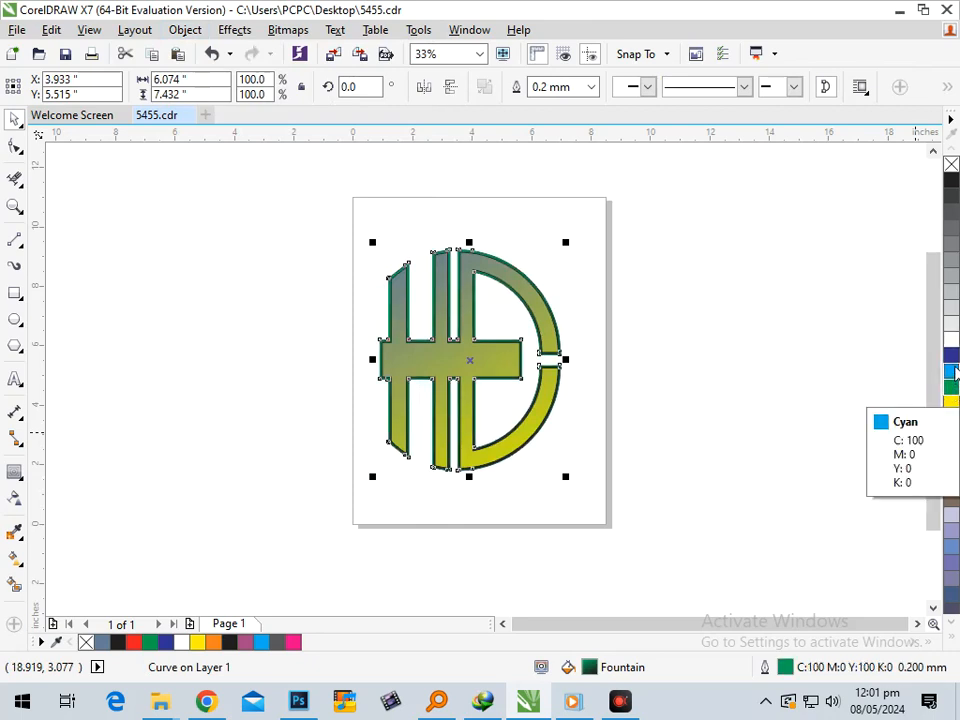
{"action": "right_click", "coordinate": [951, 342]}
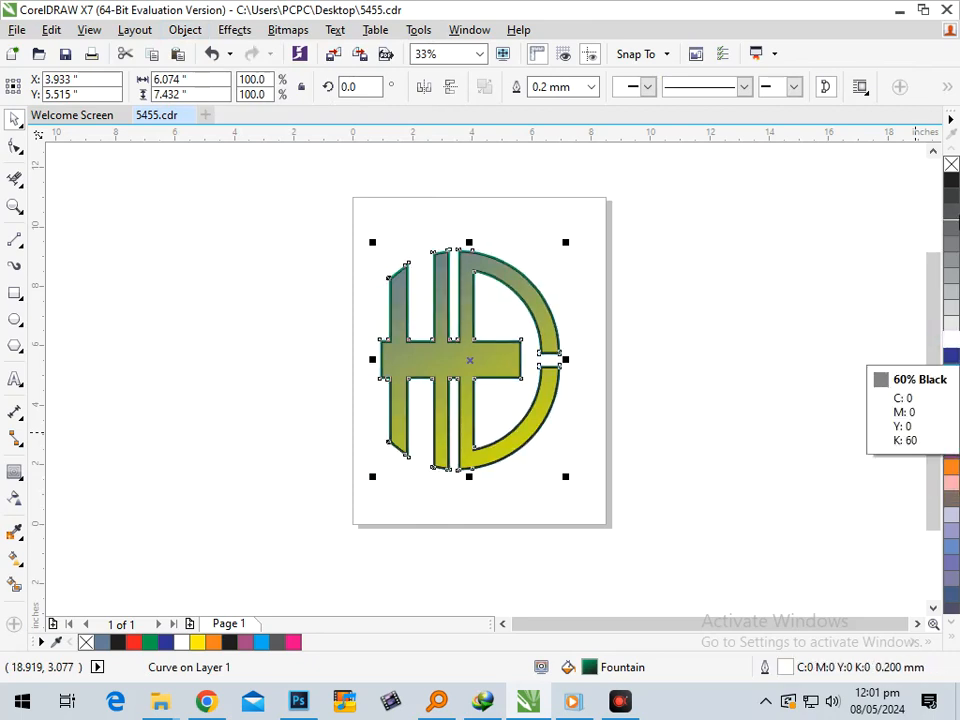
{"action": "right_click", "coordinate": [951, 183]}
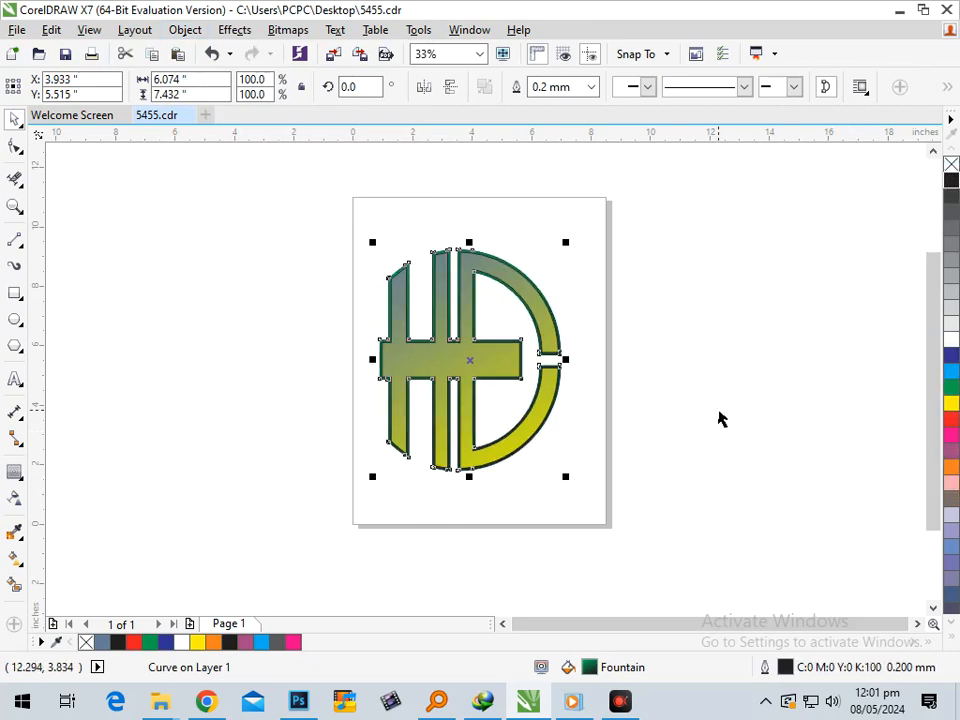
Set the outer contour's outline width to 2.5 mm and its outline color to blue (C100 M100 Y0 K0)
{"action": "left_click", "coordinate": [591, 86]}
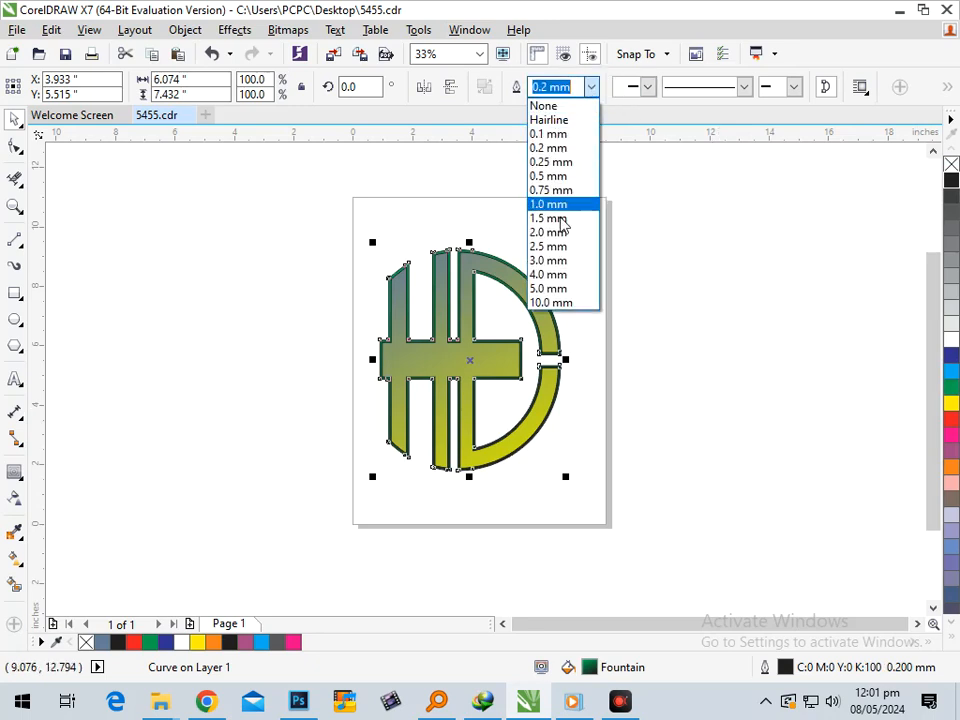
{"action": "left_click", "coordinate": [561, 247]}
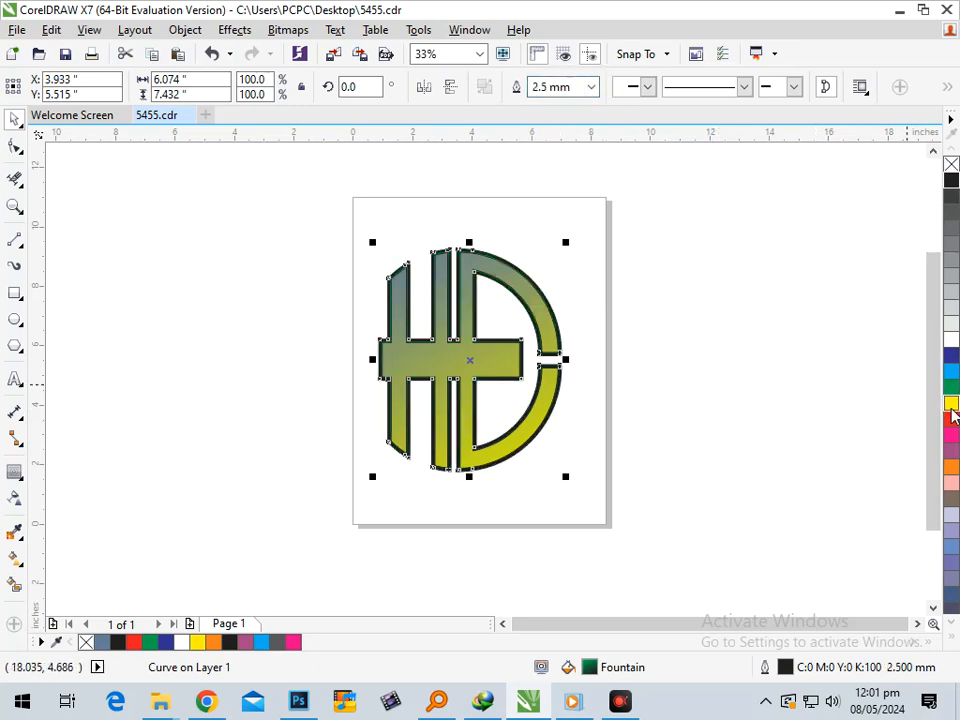
{"action": "right_click", "coordinate": [951, 405]}
{"action": "right_click", "coordinate": [951, 380]}
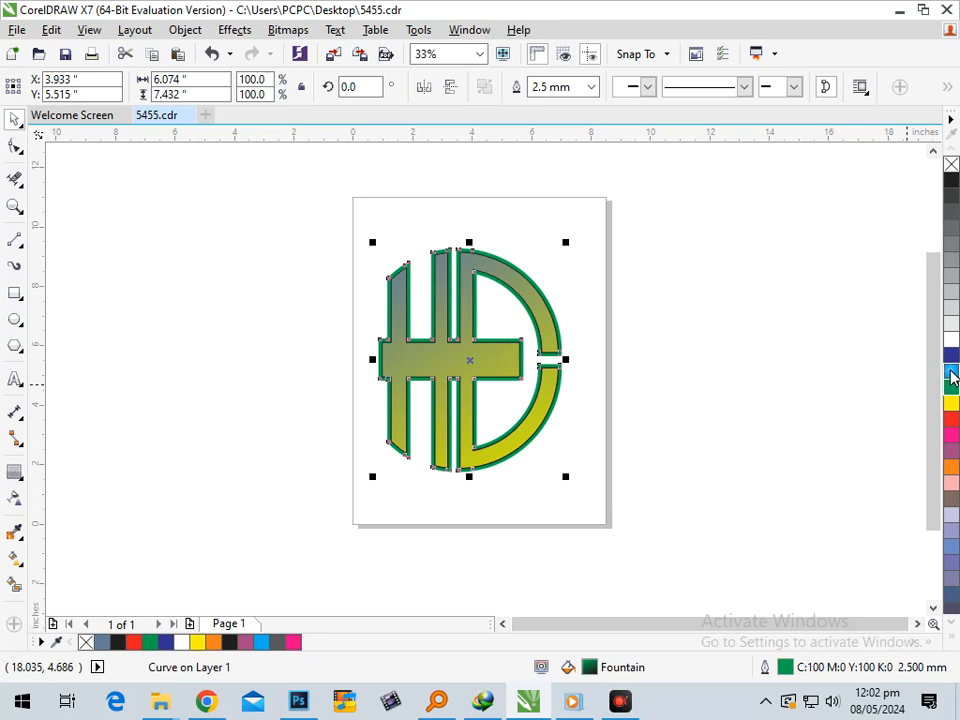
{"action": "right_click", "coordinate": [951, 355]}
{"action": "left_click", "coordinate": [549, 441]}
{"action": "left_click_drag", "start_coordinate": [281, 208], "coordinate": [782, 581]}
{"action": "key", "text": "z"}
{"action": "left_click_drag", "start_coordinate": [274, 189], "coordinate": [617, 484]}
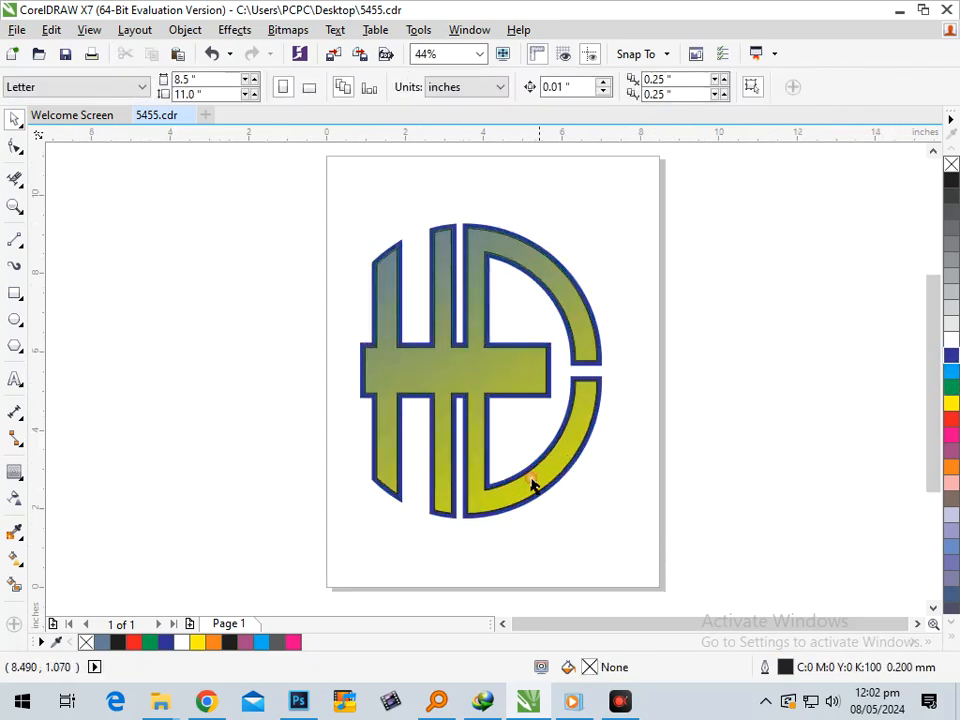
Apply a one-step inside contour with an offset of about 0.068 inch to the inner gradient-filled shape
{"action": "left_click_drag", "start_coordinate": [433, 354], "coordinate": [289, 354]}
{"action": "key", "text": "ctrl+z"}
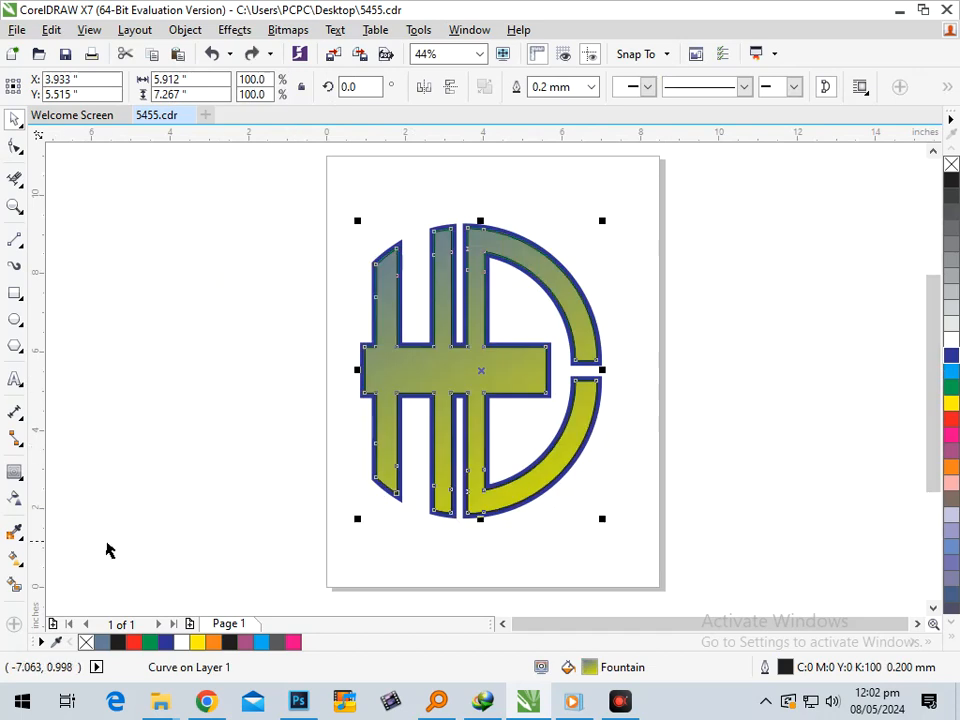
{"action": "left_click", "coordinate": [20, 500]}
{"action": "left_click", "coordinate": [81, 491]}
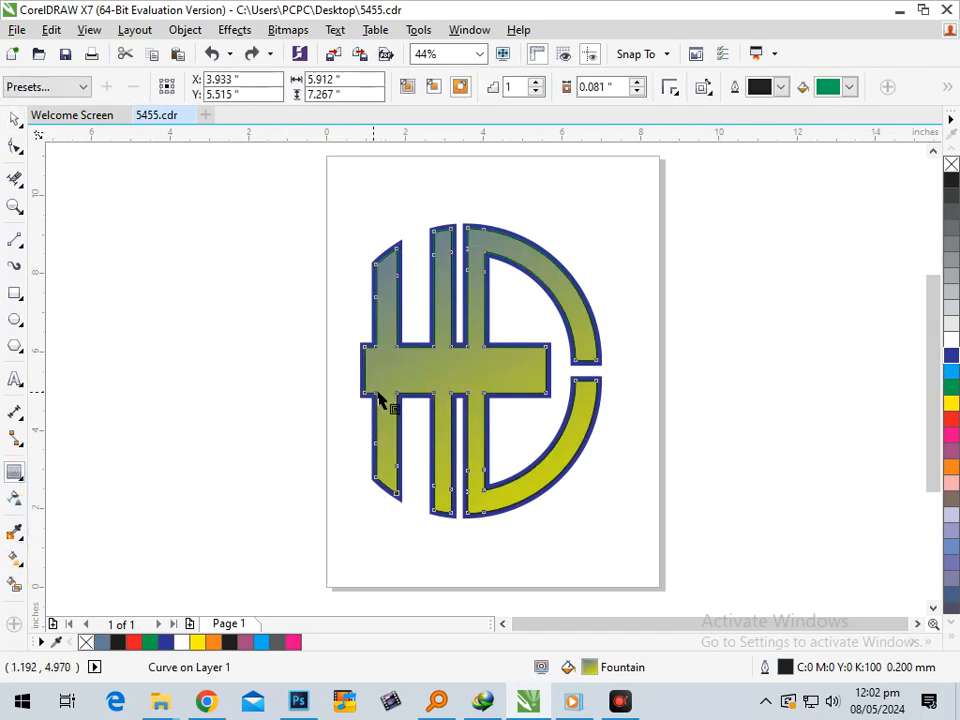
{"action": "mouse_move", "coordinate": [377, 400]}
{"action": "left_mouse_down"}
{"action": "mouse_move", "coordinate": [386, 394]}
{"action": "mouse_move", "coordinate": [369, 407]}
{"action": "left_mouse_up"}
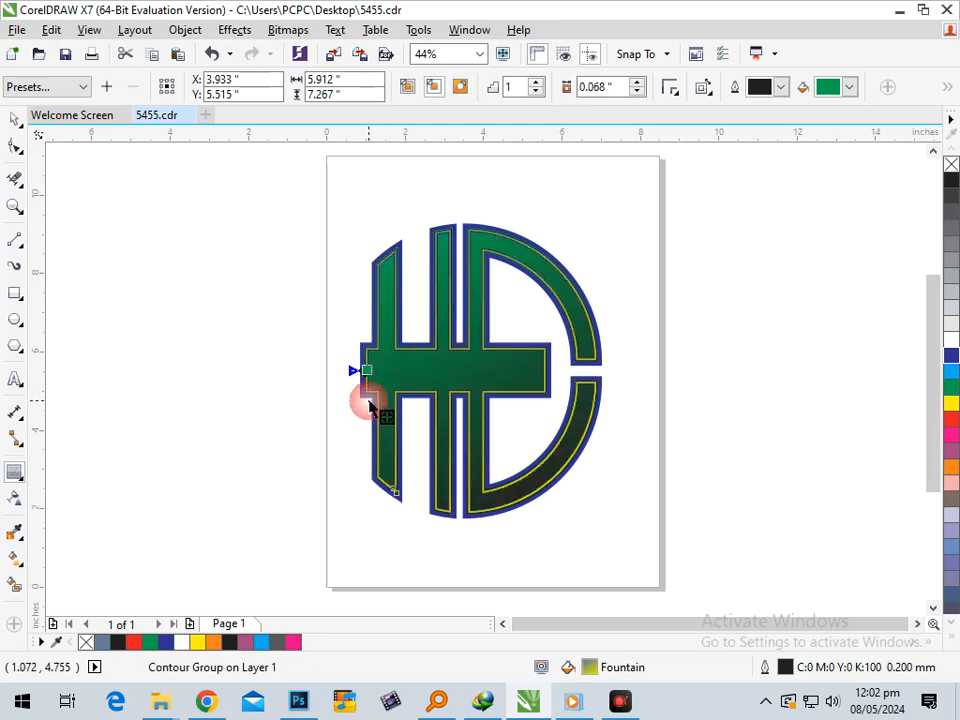
Try inside contour offsets between 0.018 and 0.168 inch, ending at 0.048 inch
{"action": "left_click", "coordinate": [638, 91]}
{"action": "left_click", "coordinate": [638, 91]}
{"action": "left_click", "coordinate": [638, 91]}
{"action": "left_click", "coordinate": [638, 91]}
{"action": "left_click", "coordinate": [638, 91]}
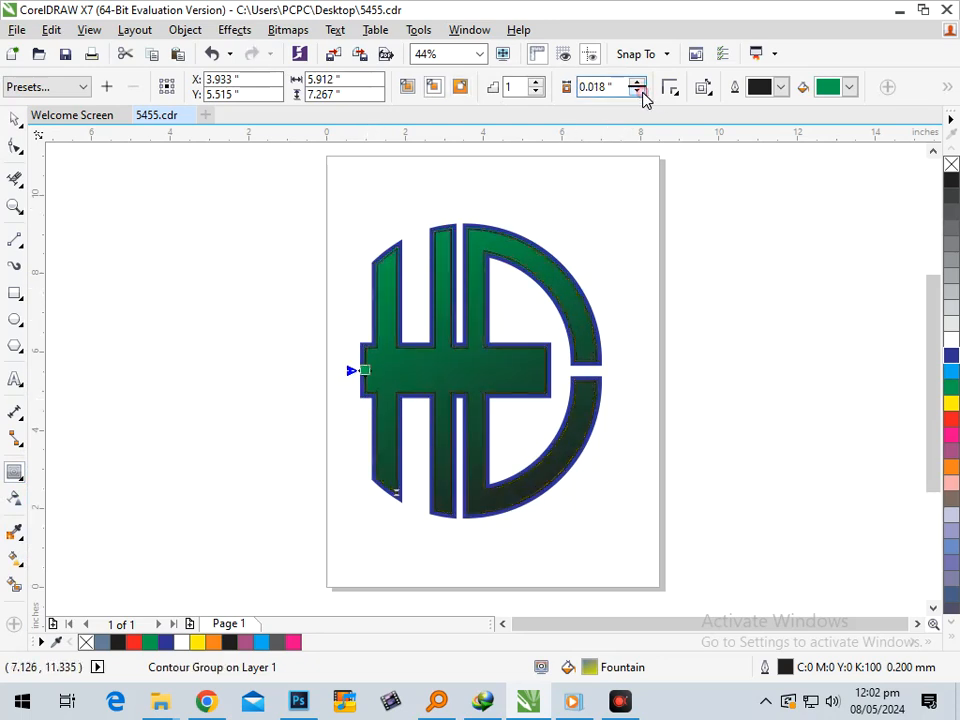
{"action": "left_click", "coordinate": [637, 82]}
{"action": "left_click", "coordinate": [637, 81]}
{"action": "left_click", "coordinate": [637, 81]}
{"action": "left_click", "coordinate": [637, 81]}
{"action": "left_click", "coordinate": [637, 81]}
{"action": "left_click", "coordinate": [637, 81]}
{"action": "left_click", "coordinate": [637, 81]}
{"action": "left_click", "coordinate": [637, 81]}
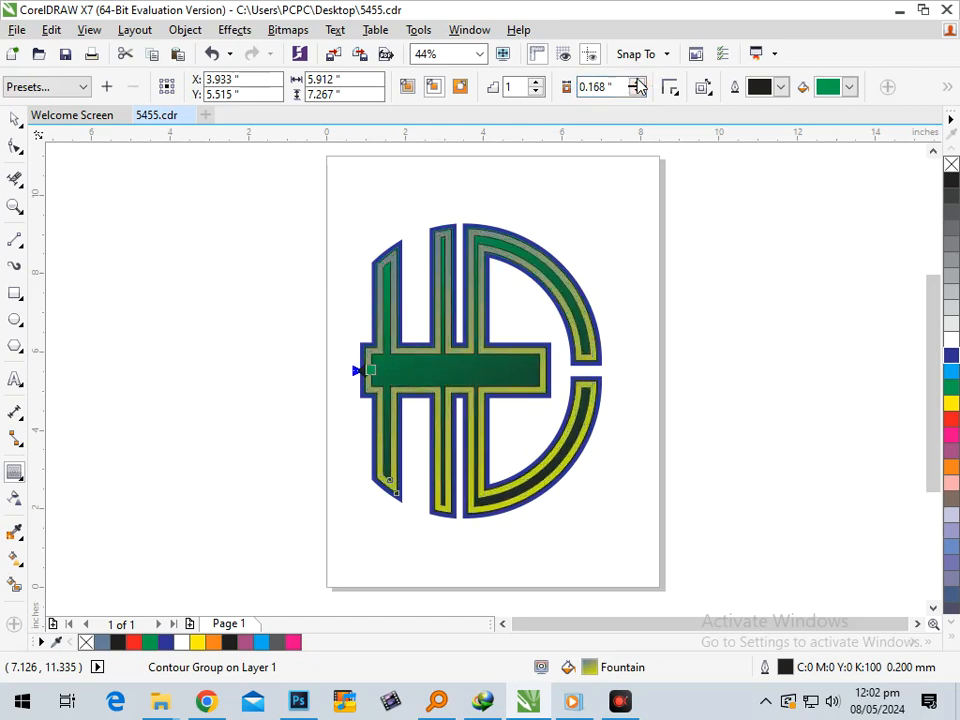
{"action": "left_click", "coordinate": [637, 92]}
{"action": "left_click", "coordinate": [637, 92]}
{"action": "double_click", "coordinate": [637, 92]}
{"action": "double_click", "coordinate": [637, 92]}
{"action": "left_click", "coordinate": [637, 92]}
{"action": "double_click", "coordinate": [637, 92]}
{"action": "left_click", "coordinate": [637, 92]}
{"action": "double_click", "coordinate": [637, 92]}
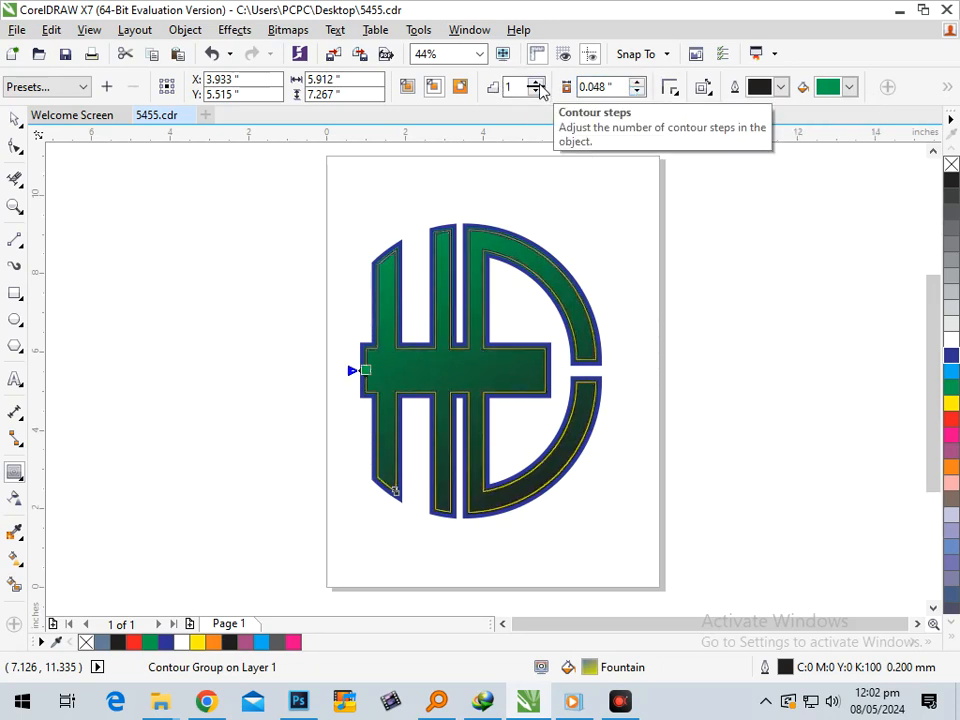
Increase the inside contour to two steps and set its offset to 0.138 inch
{"action": "left_click", "coordinate": [537, 82]}
{"action": "left_click", "coordinate": [637, 83]}
{"action": "triple_click", "coordinate": [637, 83]}
{"action": "triple_click", "coordinate": [637, 83]}
{"action": "double_click", "coordinate": [637, 83]}
{"action": "left_click", "coordinate": [637, 83]}
{"action": "left_click", "coordinate": [637, 91]}
{"action": "triple_click", "coordinate": [637, 91]}
{"action": "left_click", "coordinate": [637, 91]}
{"action": "double_click", "coordinate": [637, 83]}
{"action": "double_click", "coordinate": [637, 83]}
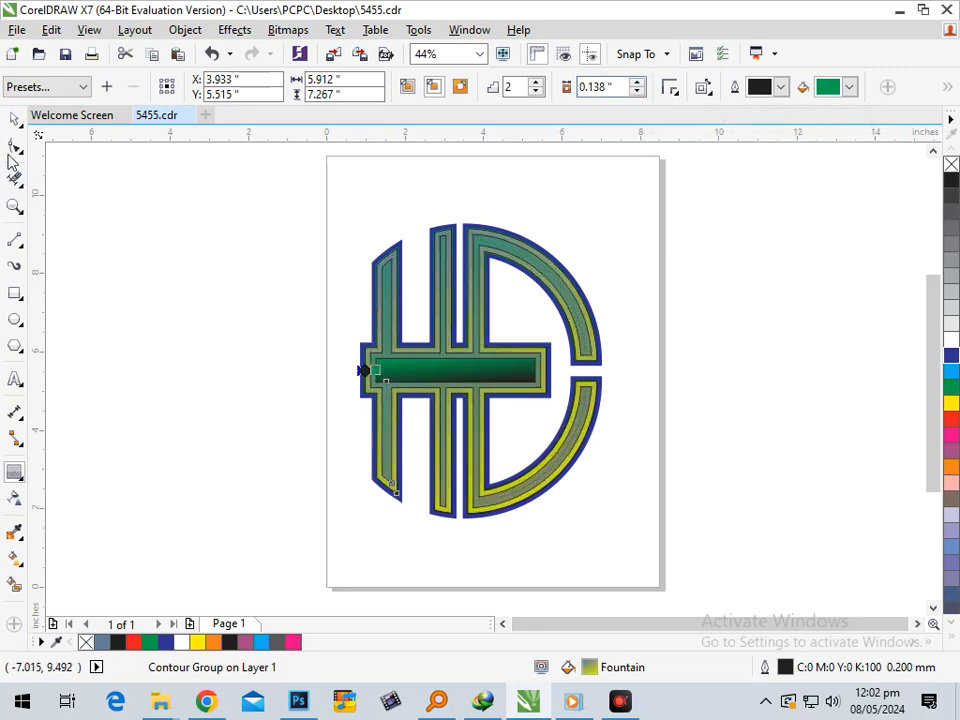
Fill the outer contour with blue (C100 M100 Y0 K0) after trying green and cyan
{"action": "left_click", "coordinate": [558, 510]}
{"action": "left_click_drag", "start_coordinate": [465, 517], "coordinate": [425, 551]}
{"action": "key", "text": "ctrl+z"}
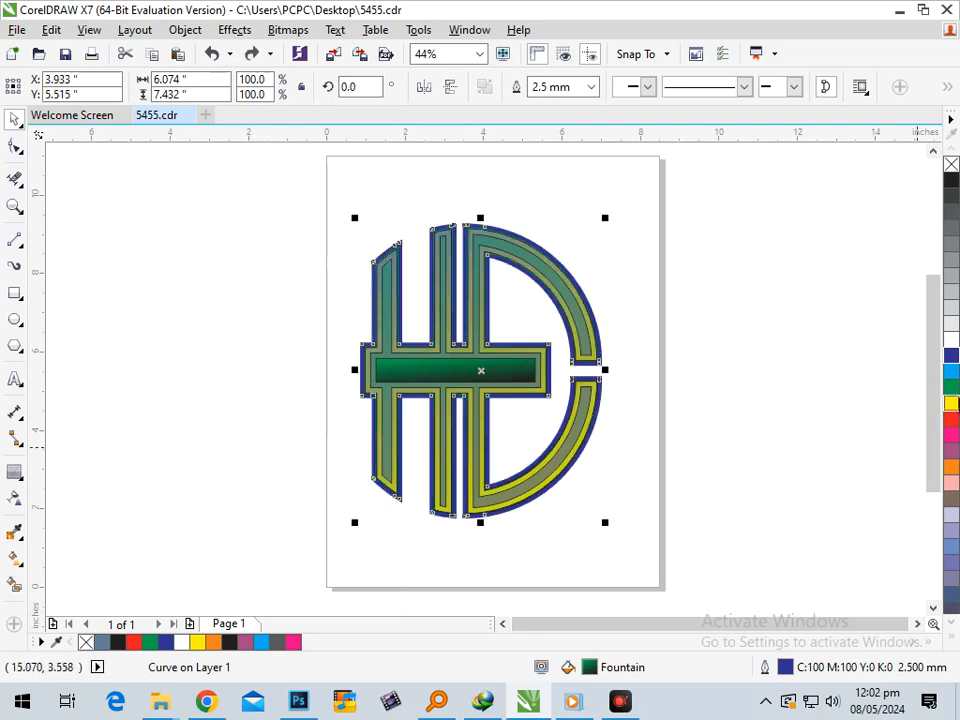
{"action": "left_click", "coordinate": [953, 391]}
{"action": "left_click", "coordinate": [951, 371]}
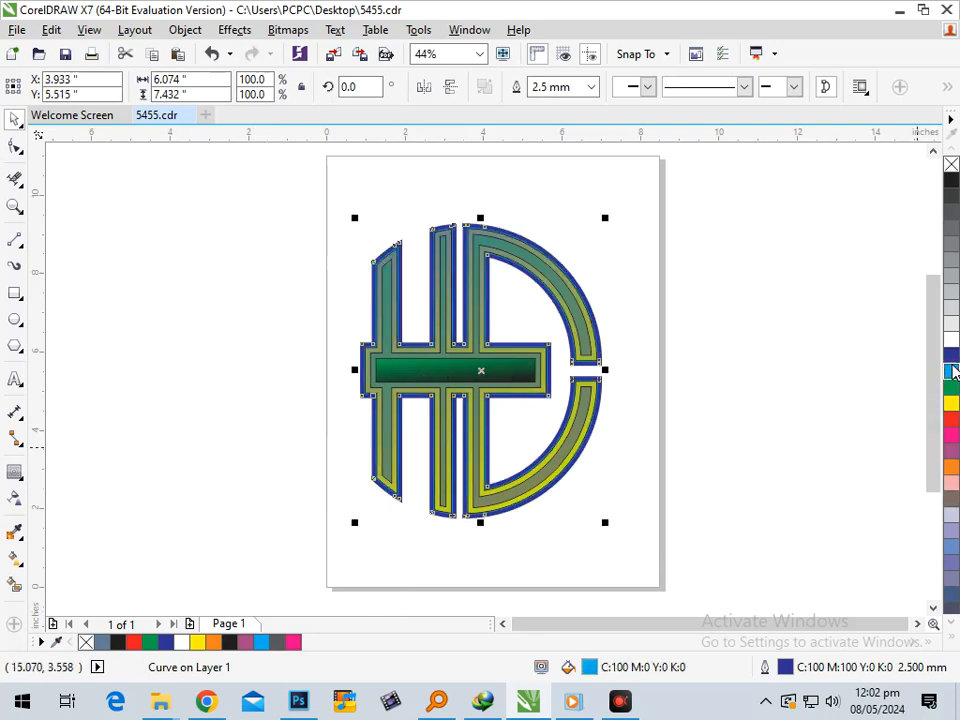
{"action": "left_click", "coordinate": [951, 356]}
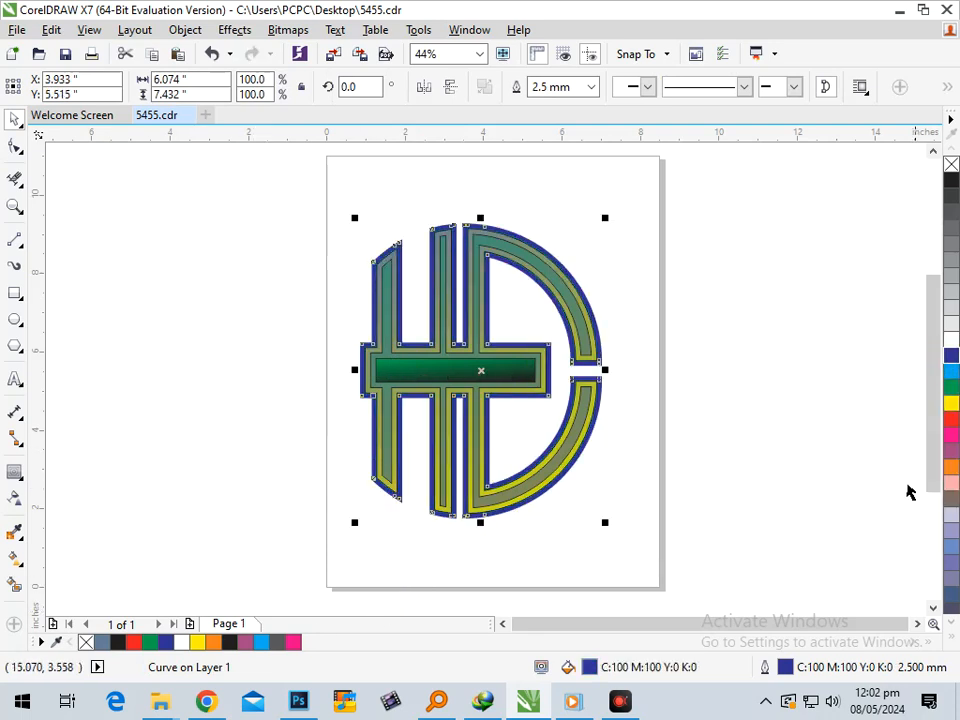
Change the outer contour's fill to yellow and deselect it
{"action": "left_click", "coordinate": [648, 500]}
{"action": "left_click_drag", "start_coordinate": [542, 486], "coordinate": [435, 515]}
{"action": "key", "text": "ctrl+z"}
{"action": "left_click", "coordinate": [542, 580]}
{"action": "scroll", "coordinate": [414, 489], "scroll_direction": "up", "scroll_amount": 5}
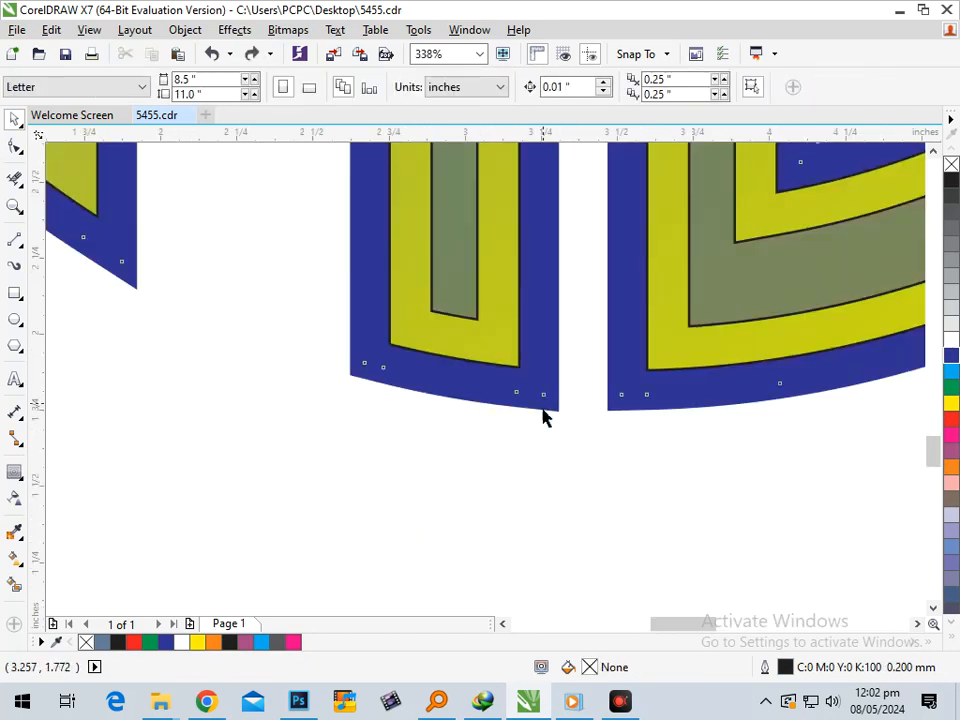
{"action": "left_click", "coordinate": [890, 432]}
{"action": "scroll", "coordinate": [600, 510], "scroll_direction": "down", "scroll_amount": 5}
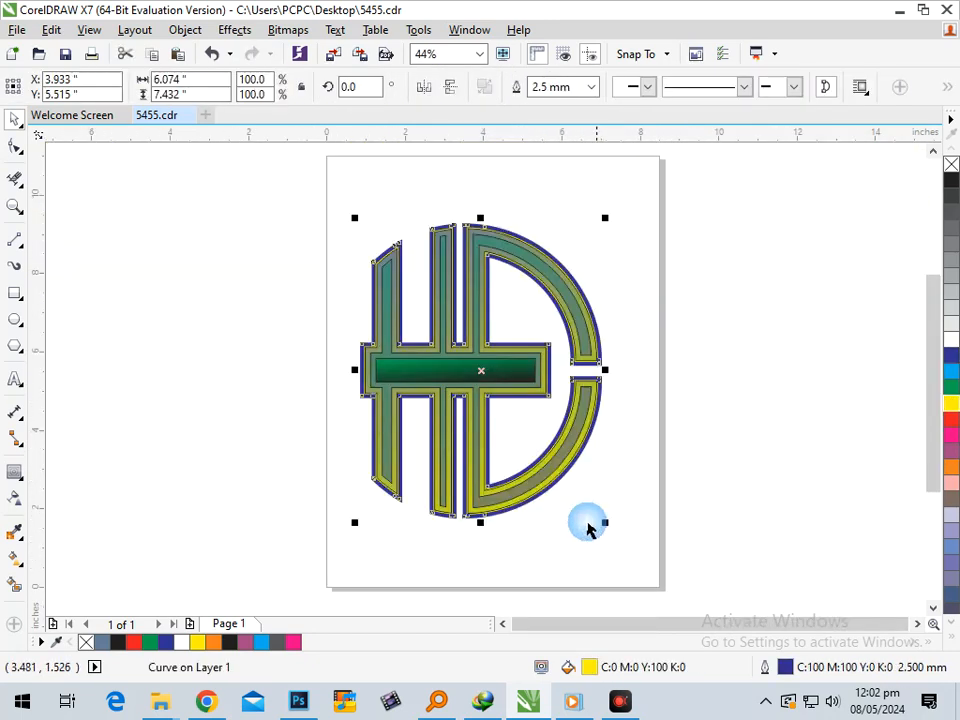
{"action": "left_click", "coordinate": [577, 546]}
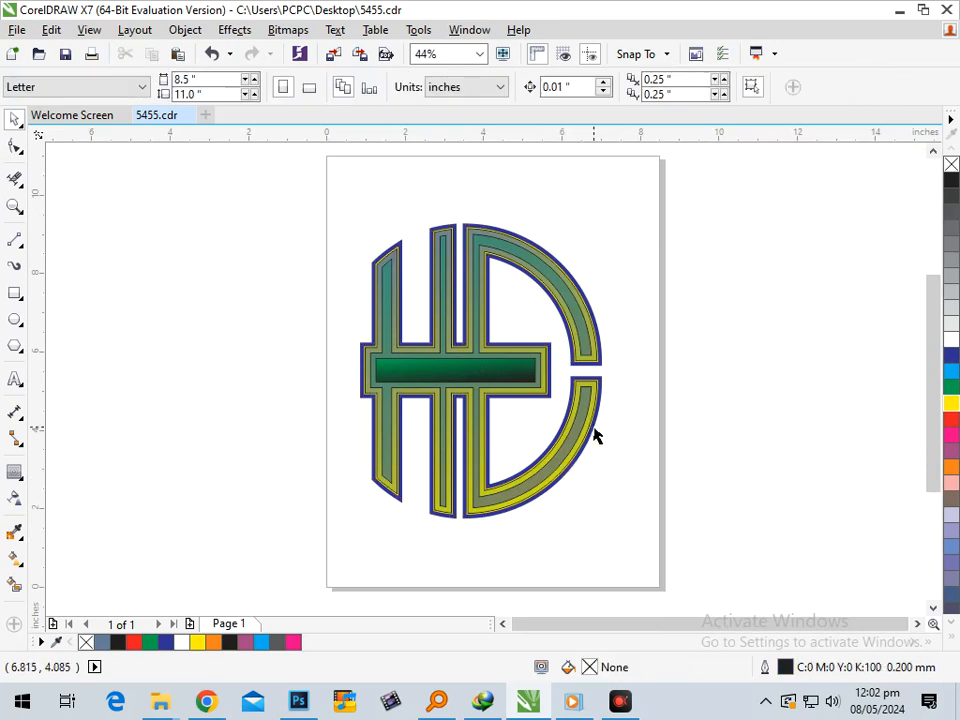
Set both the fill and the outline of the outer contour to orange (C0 M60 Y100 K0)
{"action": "left_click", "coordinate": [595, 437]}
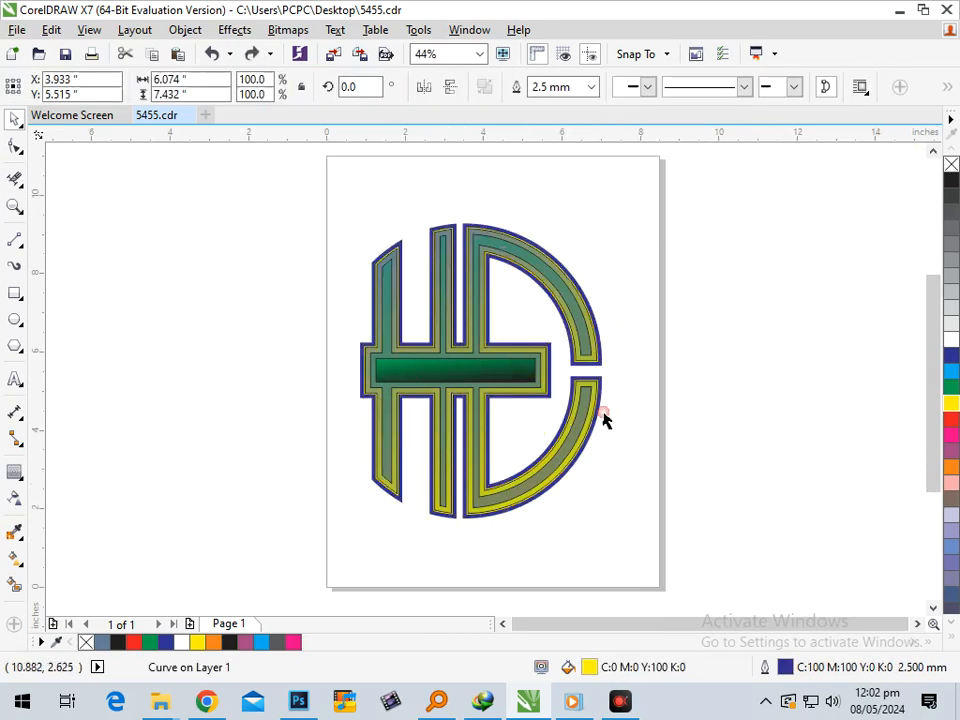
{"action": "left_click", "coordinate": [630, 422]}
{"action": "scroll", "coordinate": [630, 422], "scroll_direction": "up", "scroll_amount": 5}
{"action": "left_click", "coordinate": [476, 339]}
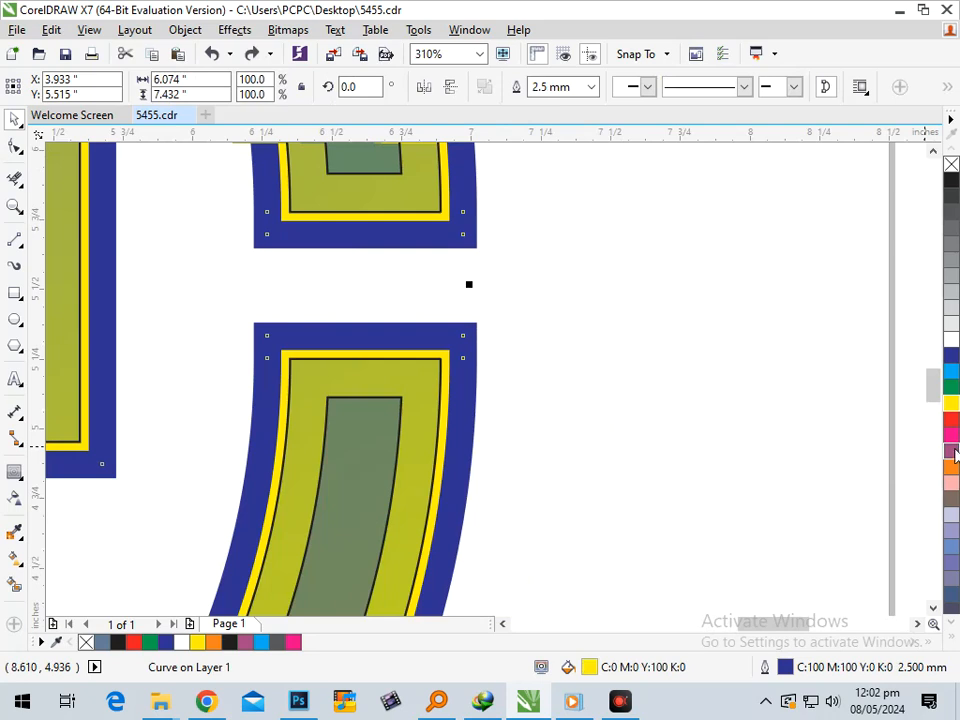
{"action": "left_click", "coordinate": [953, 468]}
{"action": "left_click", "coordinate": [632, 471]}
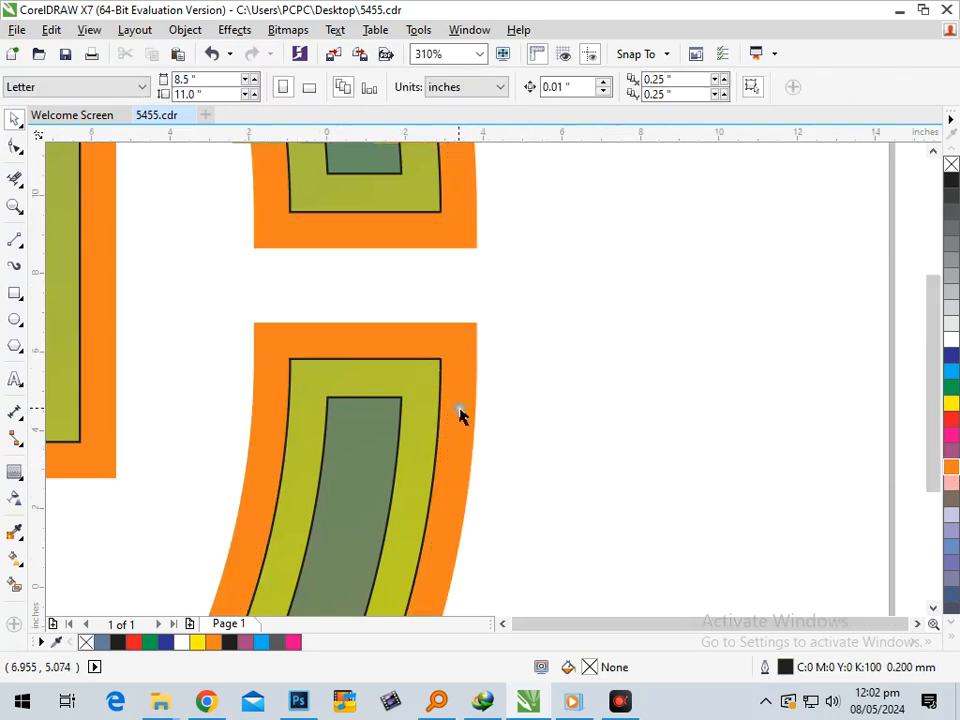
{"action": "scroll", "coordinate": [602, 560], "scroll_direction": "down", "scroll_amount": 5}
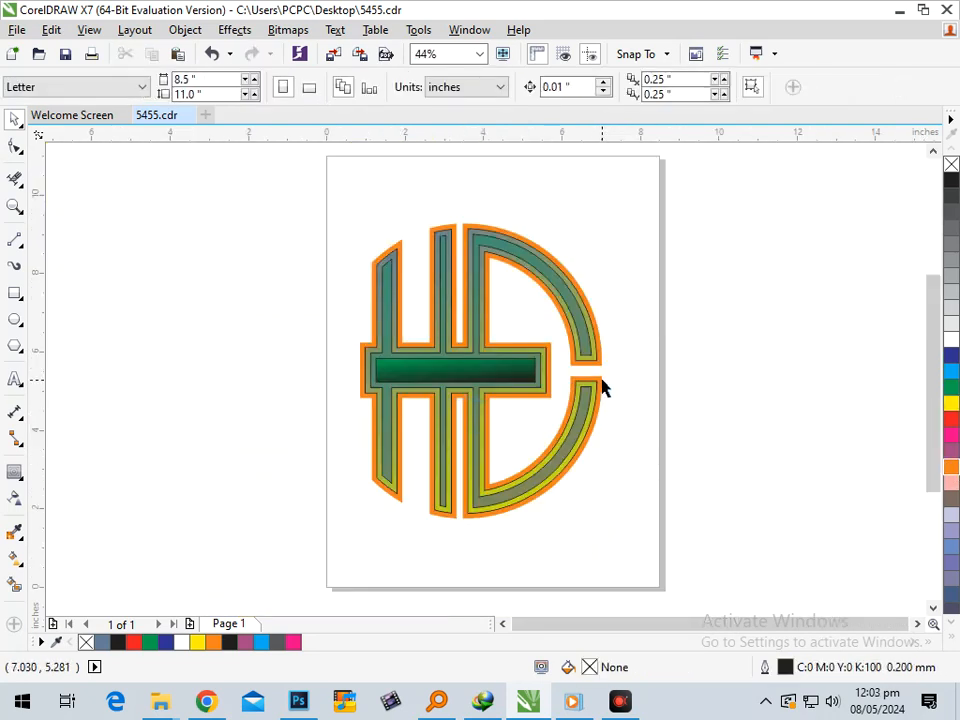
Try green (C100 M0 Y100 K0) on both the fill and the outline of the outer contour
{"action": "left_click_drag", "start_coordinate": [602, 388], "coordinate": [647, 379]}
{"action": "key", "text": "ctrl+z"}
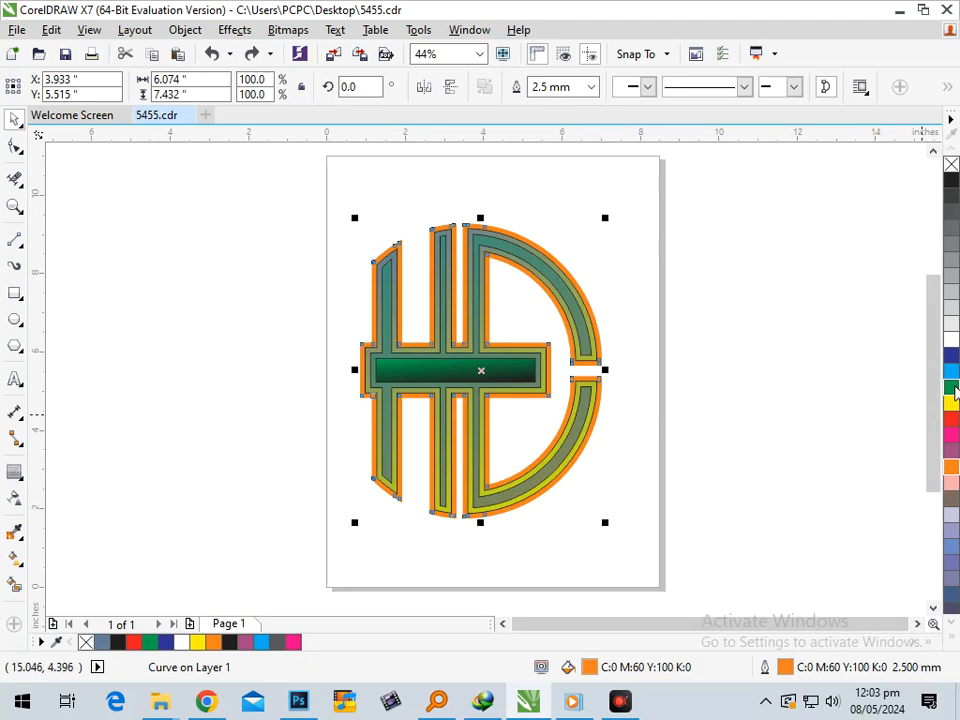
{"action": "left_click", "coordinate": [951, 388]}
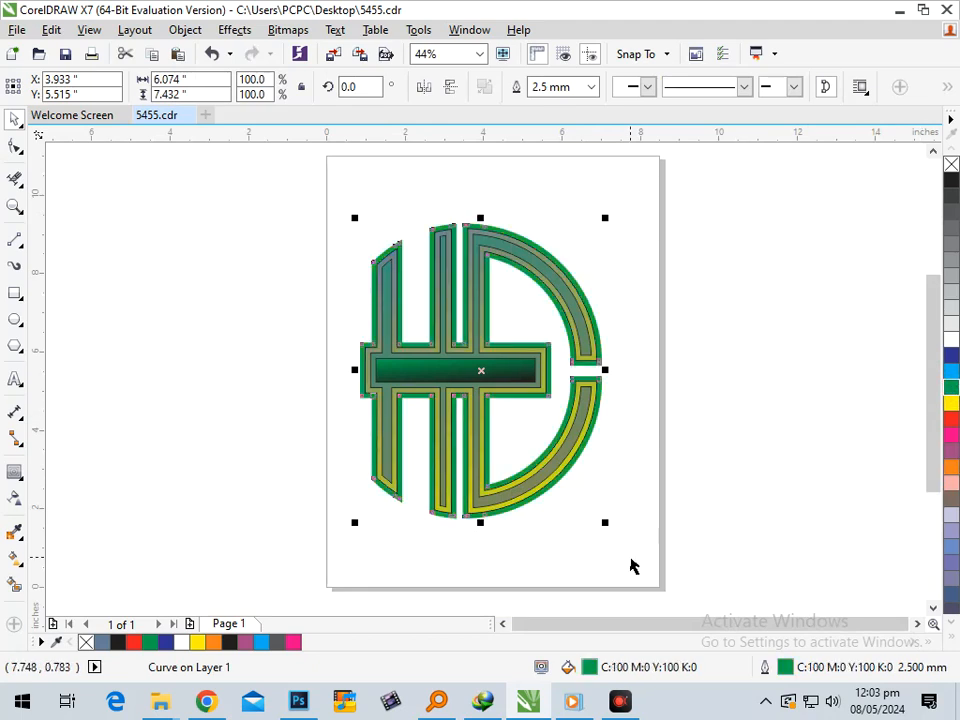
{"action": "left_click", "coordinate": [615, 476]}
Try cyan (C100 M0 Y0 K0) on both the fill and the outline of the outer contour
{"action": "left_click_drag", "start_coordinate": [524, 347], "coordinate": [658, 419]}
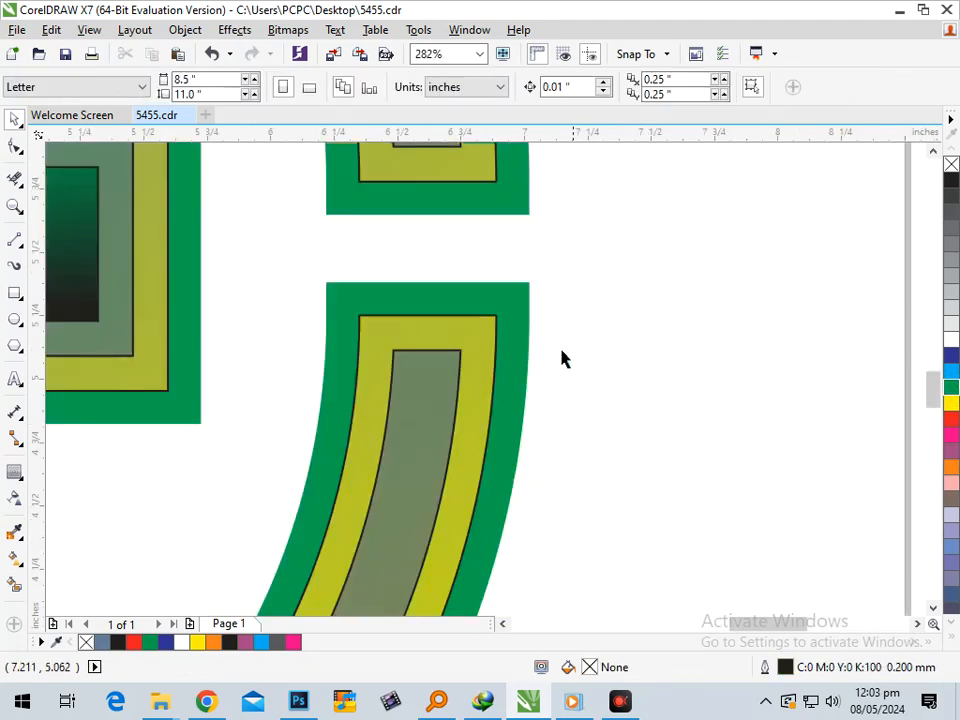
{"action": "left_click", "coordinate": [511, 313]}
{"action": "left_click", "coordinate": [952, 375]}
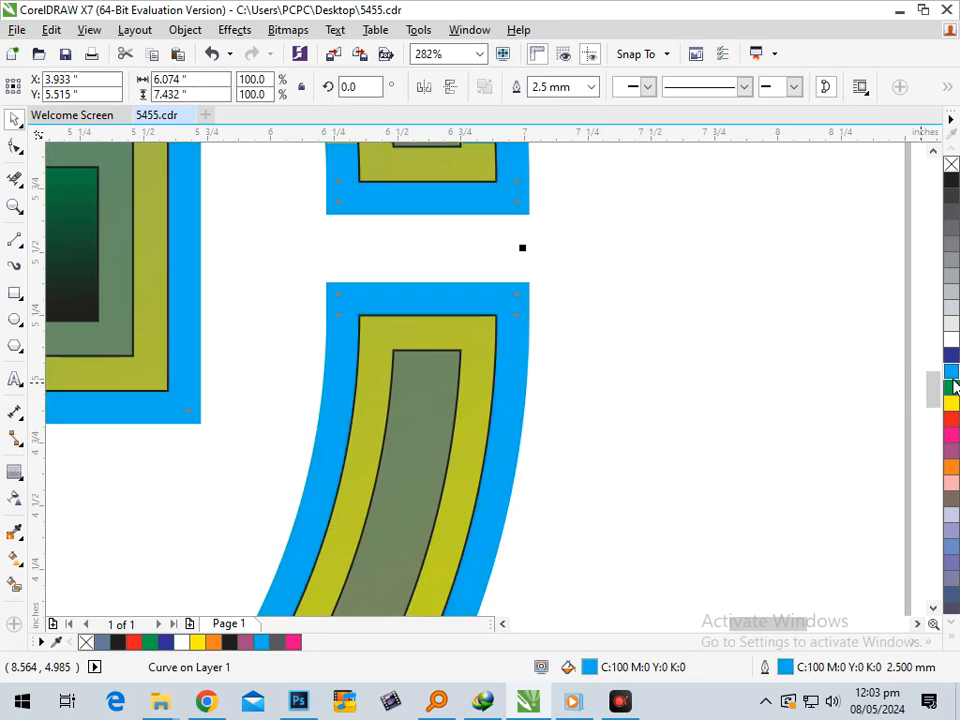
{"action": "left_click", "coordinate": [611, 476]}
{"action": "key", "text": "F3"}
{"action": "left_click", "coordinate": [564, 489]}
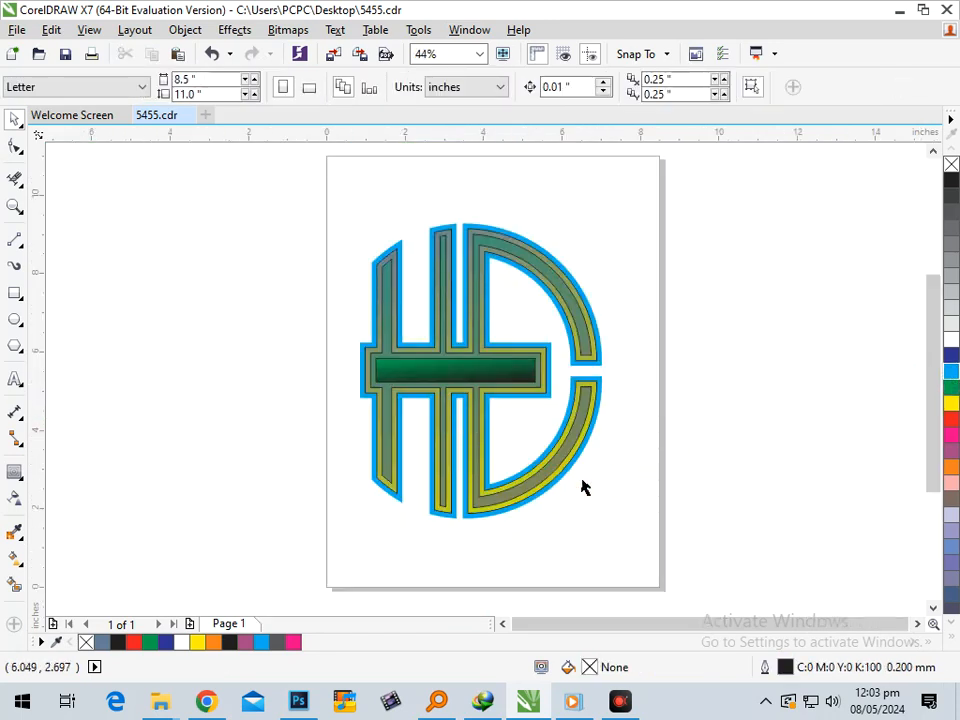
Try a brown fill (C0 M20 Y20 K60) on the outer contour and compare it with the outline up close
{"action": "scroll", "coordinate": [617, 432], "scroll_direction": "up", "scroll_amount": 5}
{"action": "left_click", "coordinate": [553, 375]}
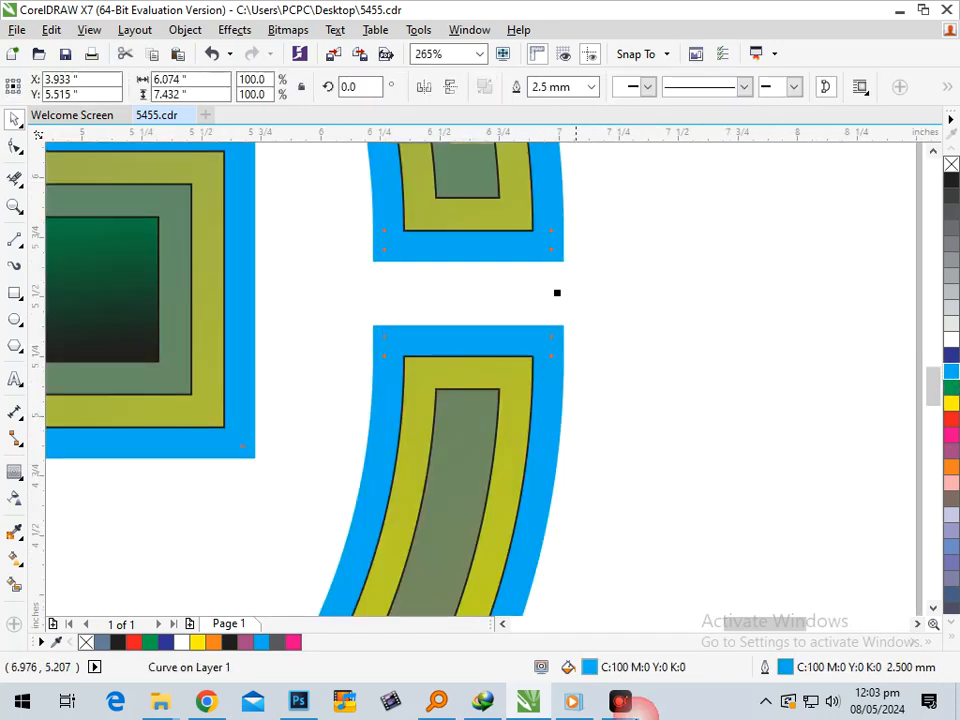
{"action": "right_click", "coordinate": [952, 505]}
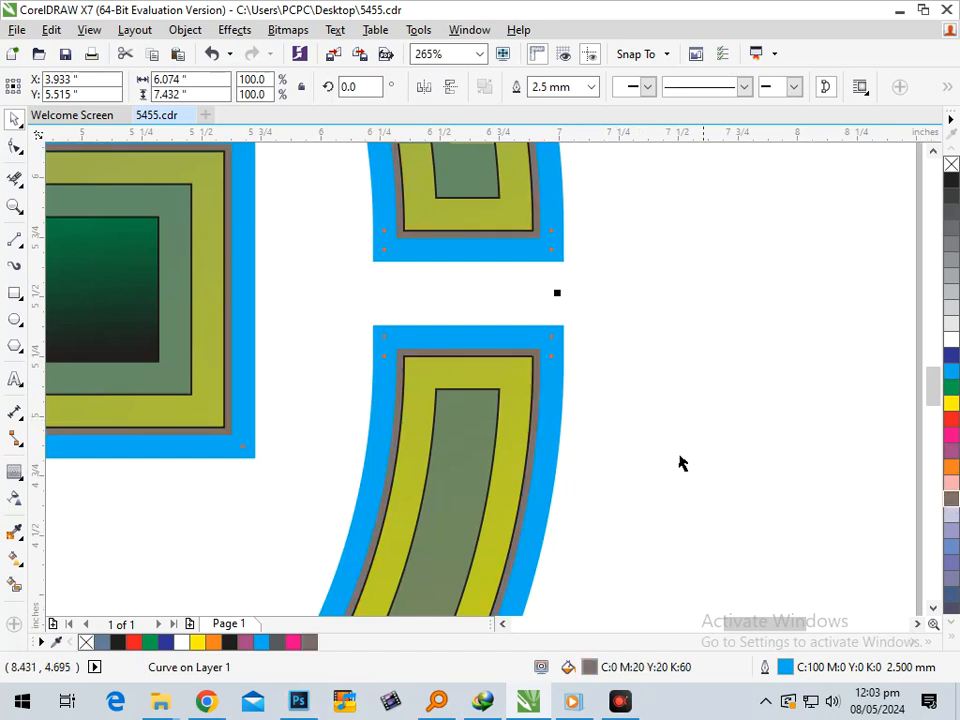
{"action": "left_click", "coordinate": [501, 358]}
{"action": "scroll", "coordinate": [649, 424], "scroll_direction": "down", "scroll_amount": 5}
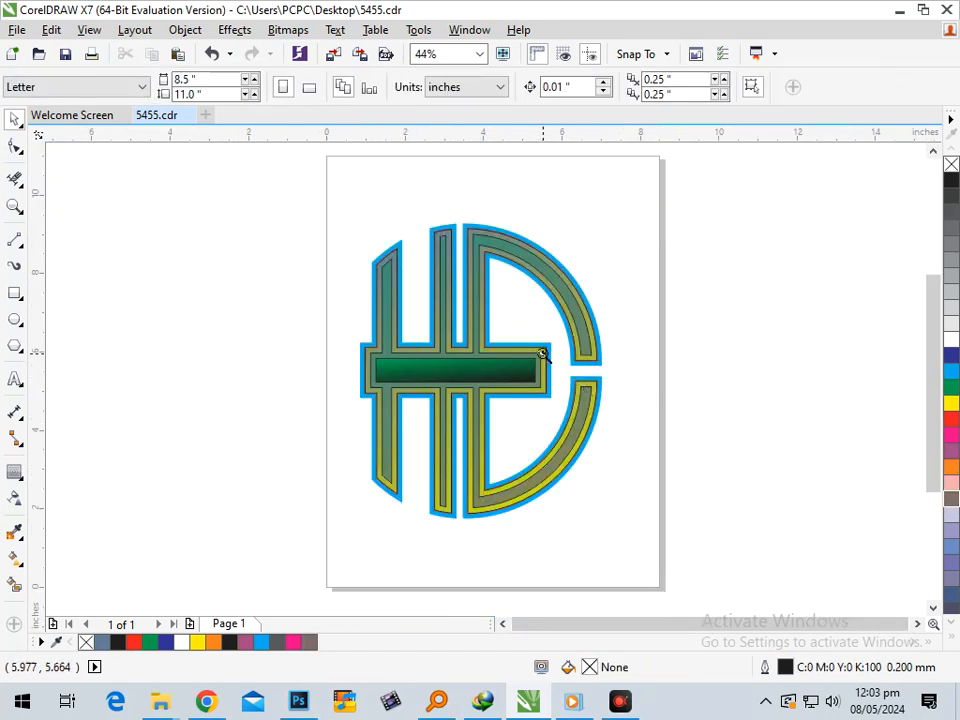
{"action": "scroll", "coordinate": [541, 355], "scroll_direction": "up", "scroll_amount": 5}
{"action": "left_click", "coordinate": [621, 403]}
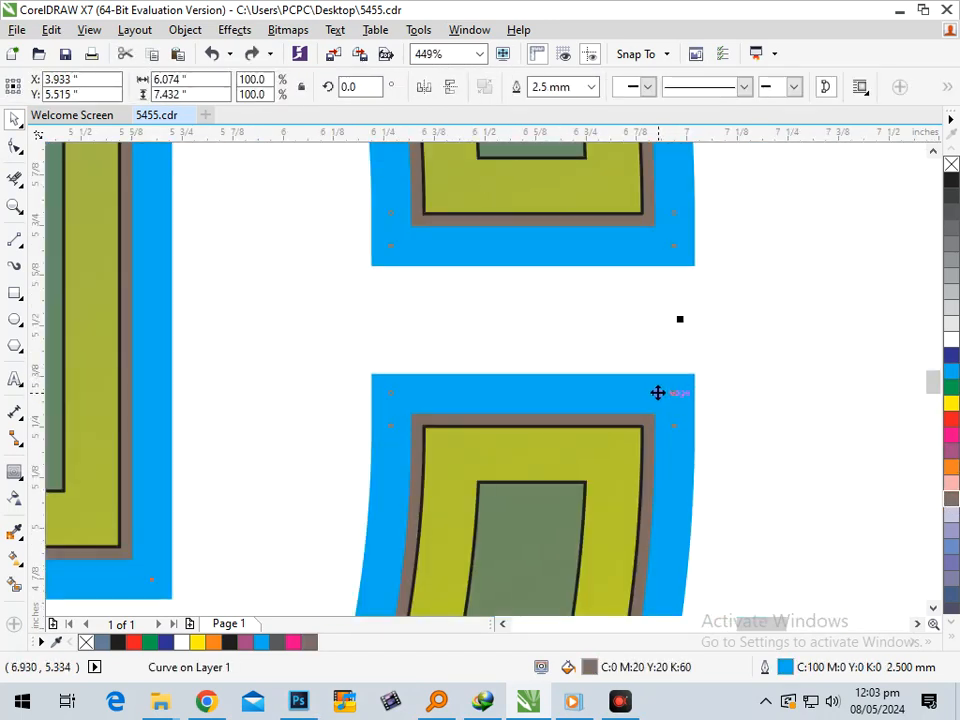
{"action": "scroll", "coordinate": [657, 392], "scroll_direction": "down", "scroll_amount": 5}
{"action": "left_click", "coordinate": [476, 390]}
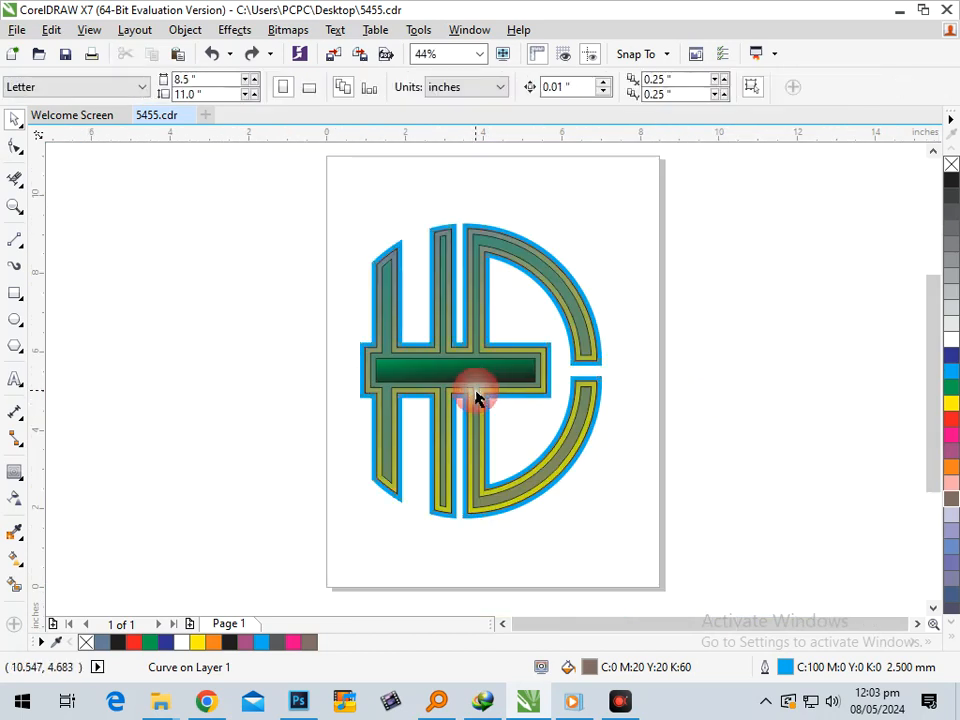
Try yellow and then cyan on both the fill and the outline of the outer contour
{"action": "left_click", "coordinate": [604, 387]}
{"action": "left_click", "coordinate": [953, 405]}
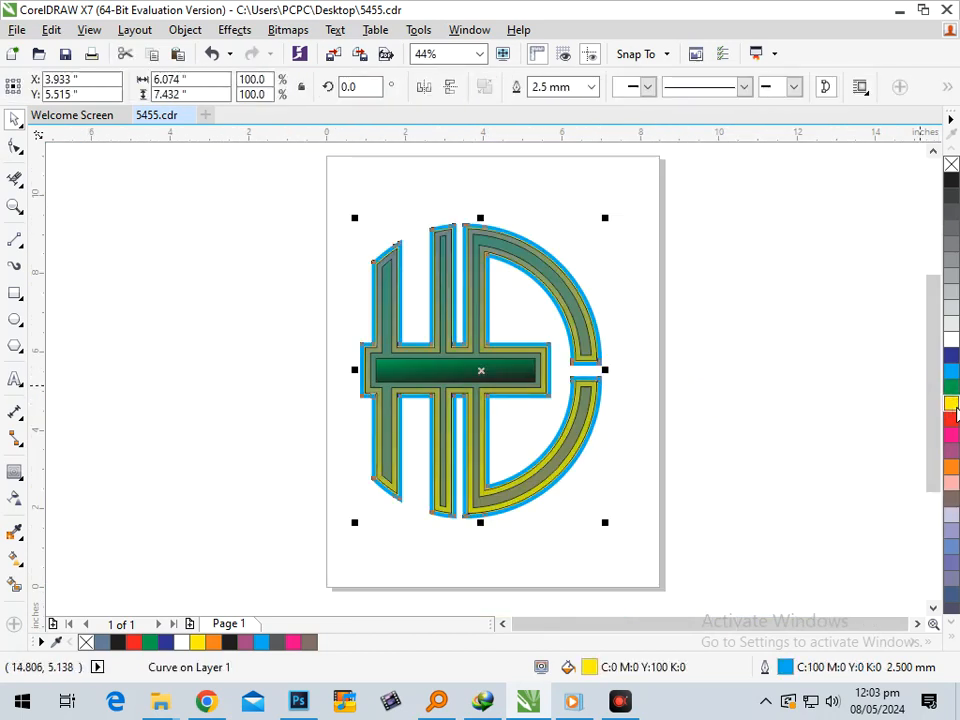
{"action": "right_click", "coordinate": [953, 405]}
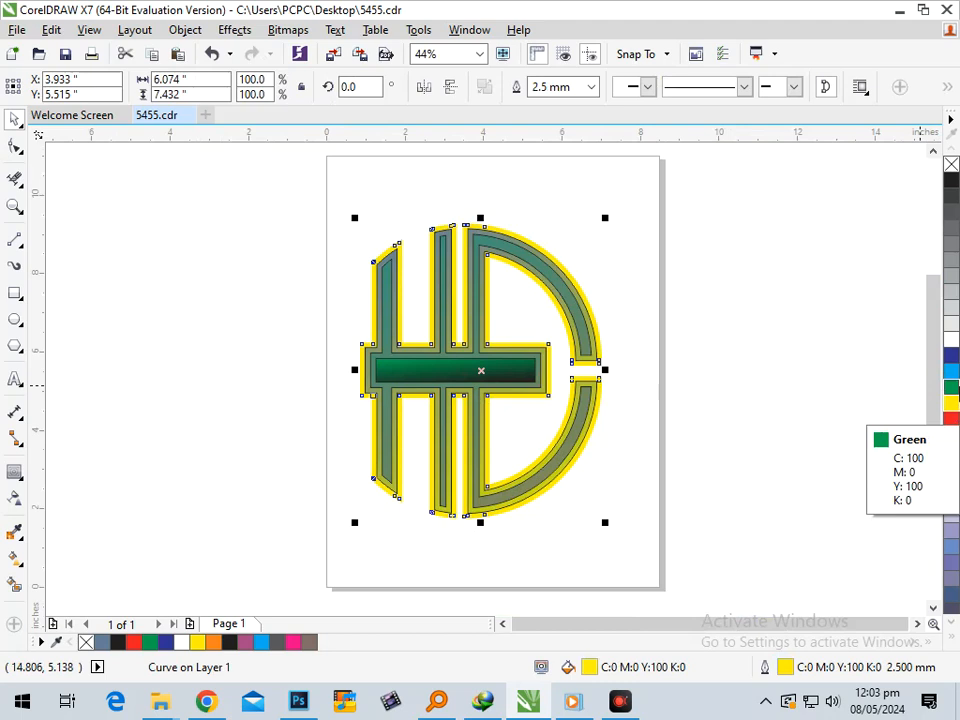
{"action": "left_click", "coordinate": [953, 373]}
{"action": "right_click", "coordinate": [953, 373]}
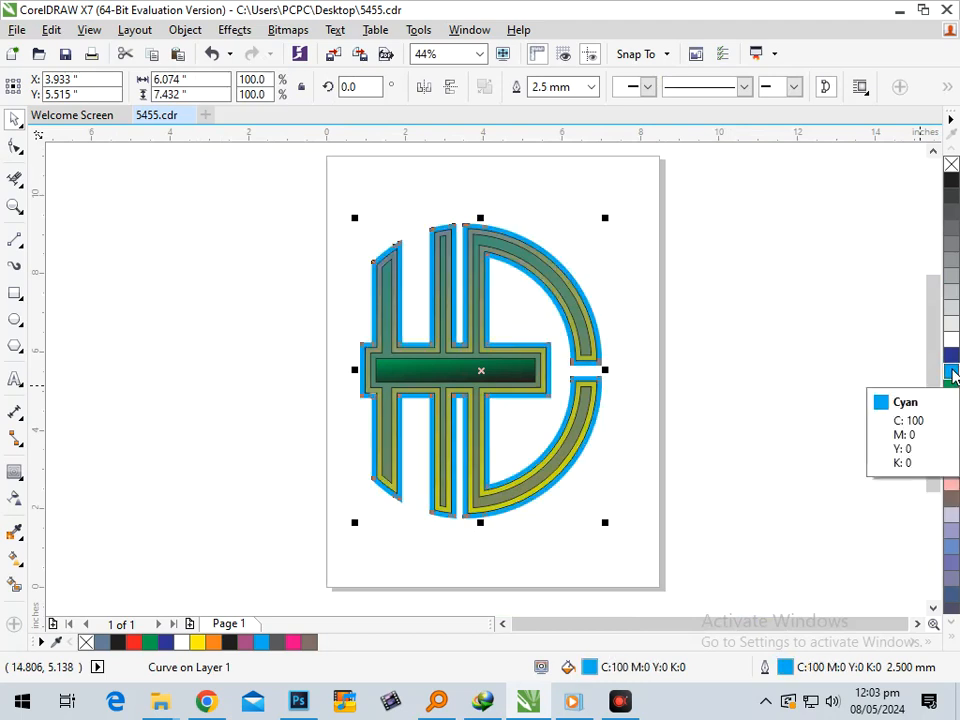
Set both the fill and the outline of the outer contour to blue and deselect it
{"action": "left_click", "coordinate": [953, 359]}
{"action": "right_click", "coordinate": [953, 359]}
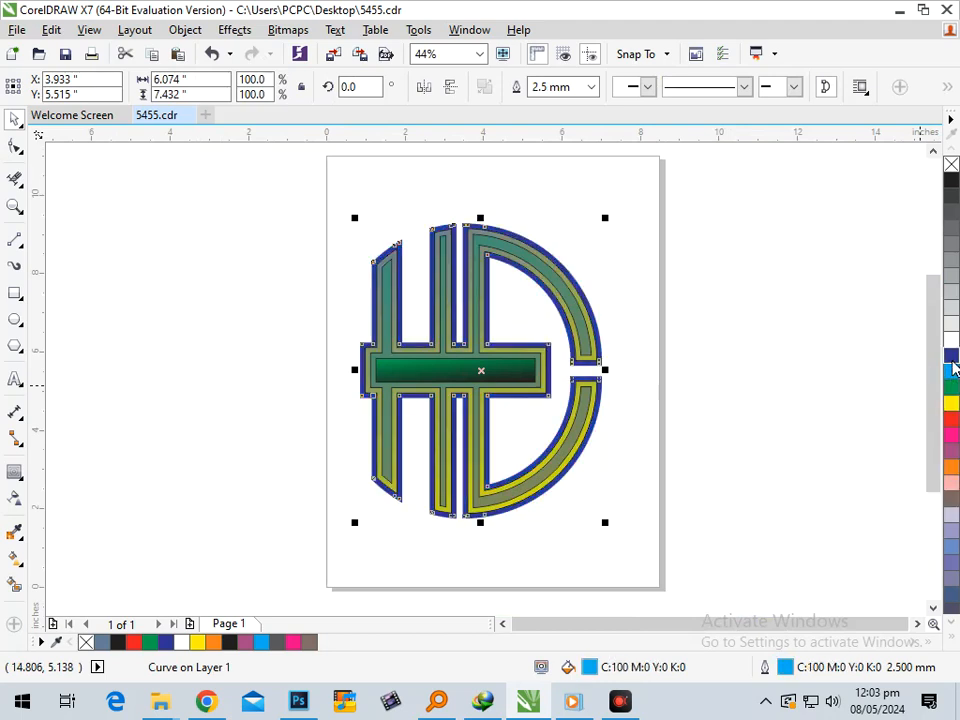
{"action": "left_click", "coordinate": [760, 456]}
{"action": "left_click_drag", "start_coordinate": [467, 373], "coordinate": [247, 346]}
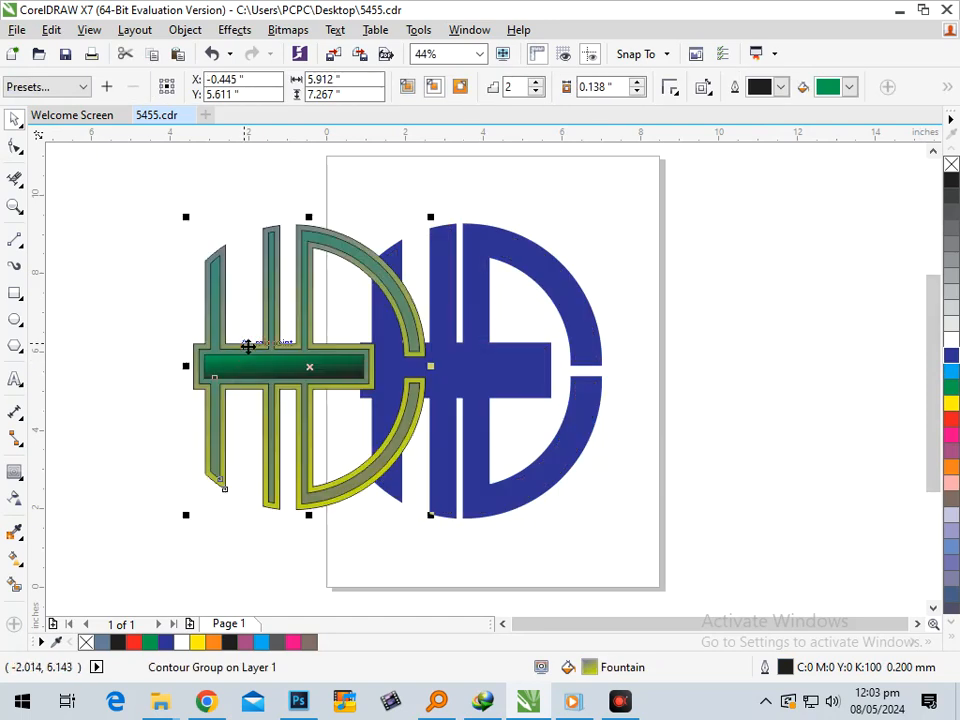
{"action": "key", "text": "z"}
{"action": "left_click", "coordinate": [212, 53]}
{"action": "left_click", "coordinate": [214, 221]}
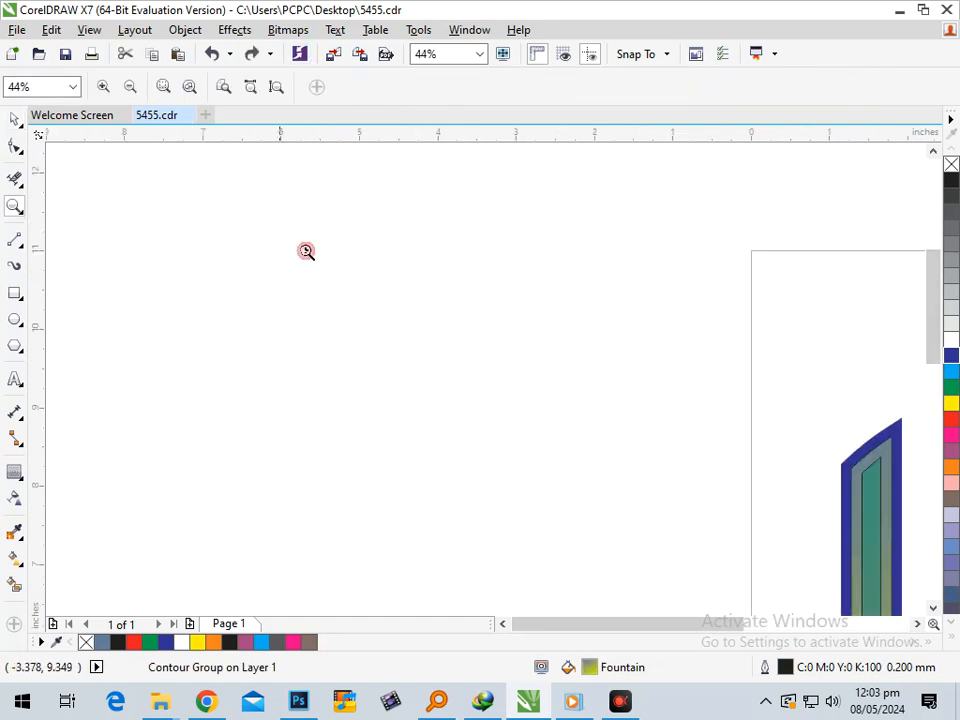
{"action": "right_click", "coordinate": [690, 452]}
{"action": "right_click", "coordinate": [678, 468]}
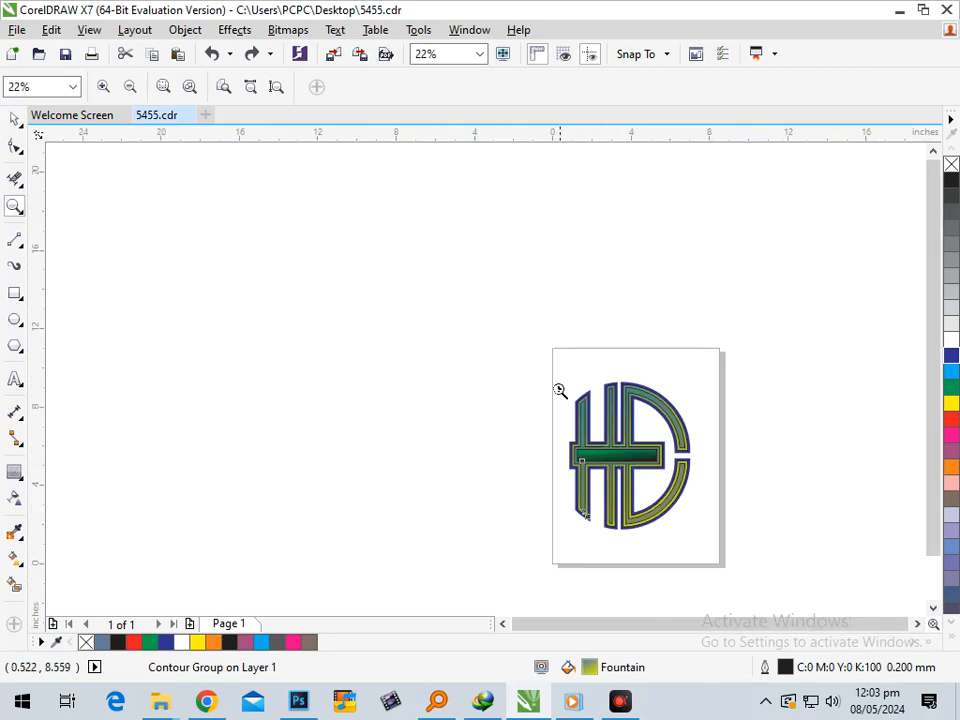
{"action": "left_click", "coordinate": [680, 478]}
{"action": "scroll", "coordinate": [289, 214], "scroll_direction": "up", "scroll_amount": 1}
{"action": "right_click", "coordinate": [396, 381]}
{"action": "right_click", "coordinate": [542, 467]}
{"action": "left_click", "coordinate": [648, 510]}
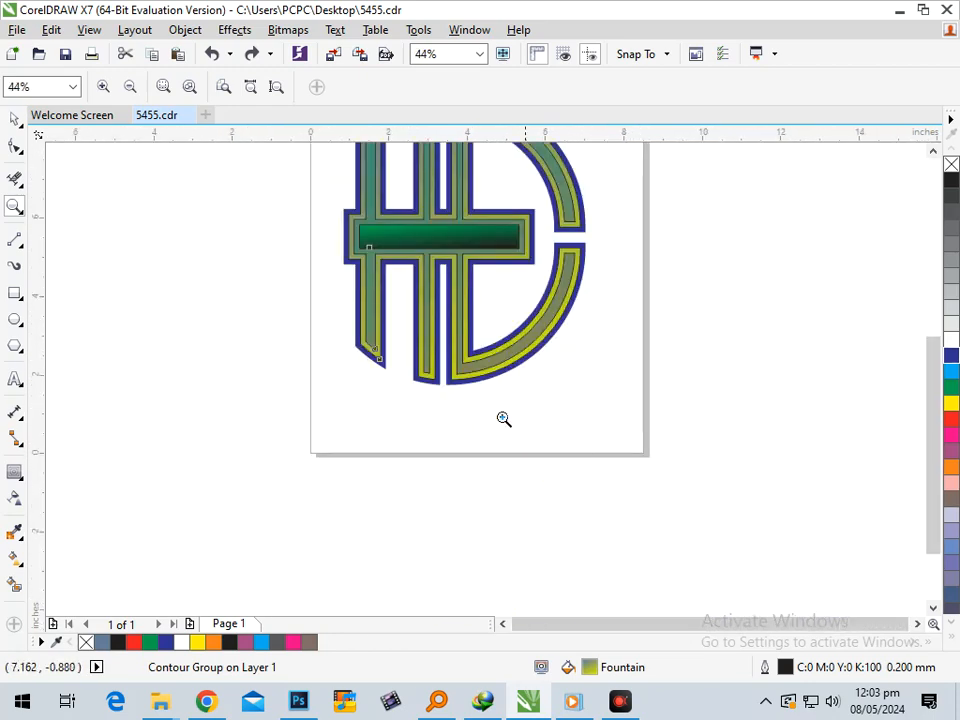
Select the whole logo and move it off the page into the empty area beside it, to about X -22.7, Y 9.2 inches
{"action": "right_click", "coordinate": [470, 428]}
{"action": "key", "text": "space"}
{"action": "left_click_drag", "start_coordinate": [364, 218], "coordinate": [621, 407]}
{"action": "left_click_drag", "start_coordinate": [504, 349], "coordinate": [438, 368]}
{"action": "left_click_drag", "start_coordinate": [384, 197], "coordinate": [555, 411]}
{"action": "left_click_drag", "start_coordinate": [484, 369], "coordinate": [341, 383]}
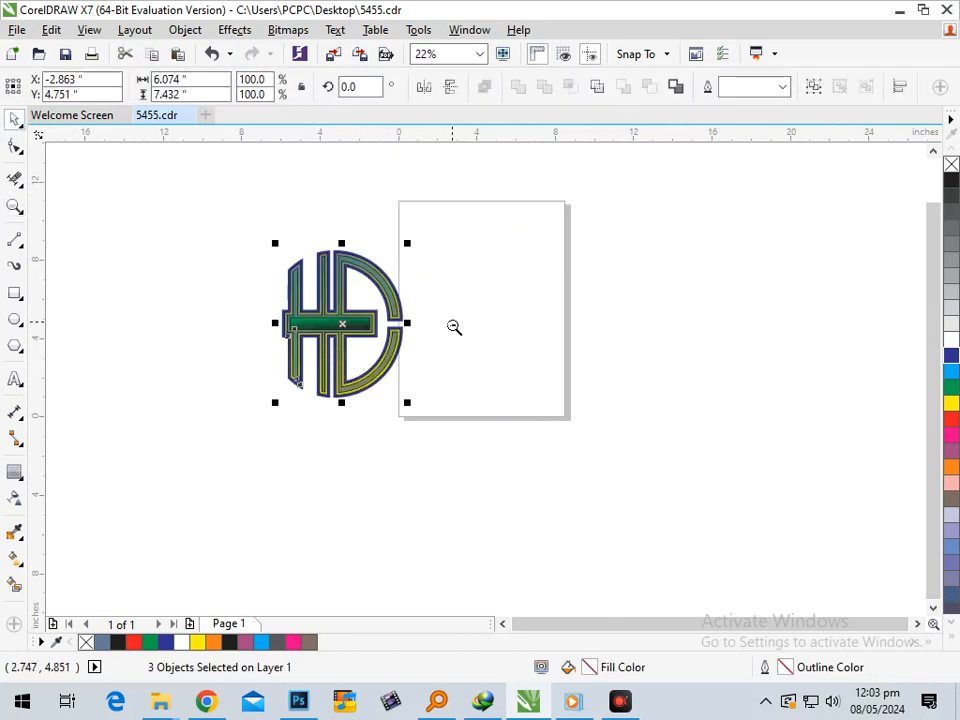
{"action": "scroll", "coordinate": [452, 323], "scroll_direction": "down", "scroll_amount": 1}
{"action": "left_click_drag", "start_coordinate": [415, 380], "coordinate": [220, 335]}
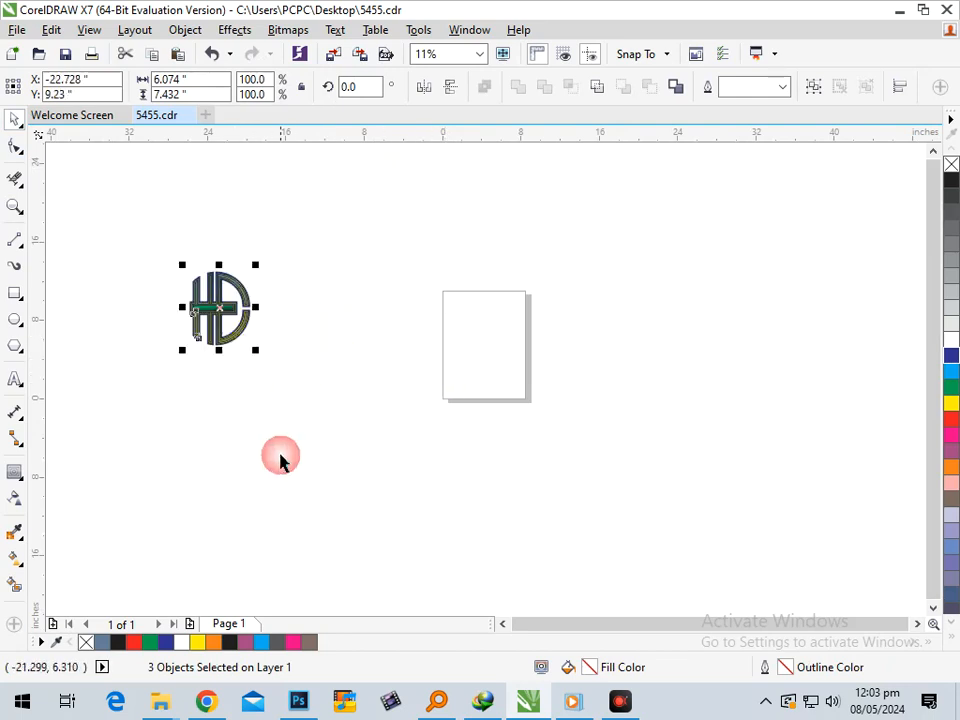
{"action": "left_click", "coordinate": [295, 494]}
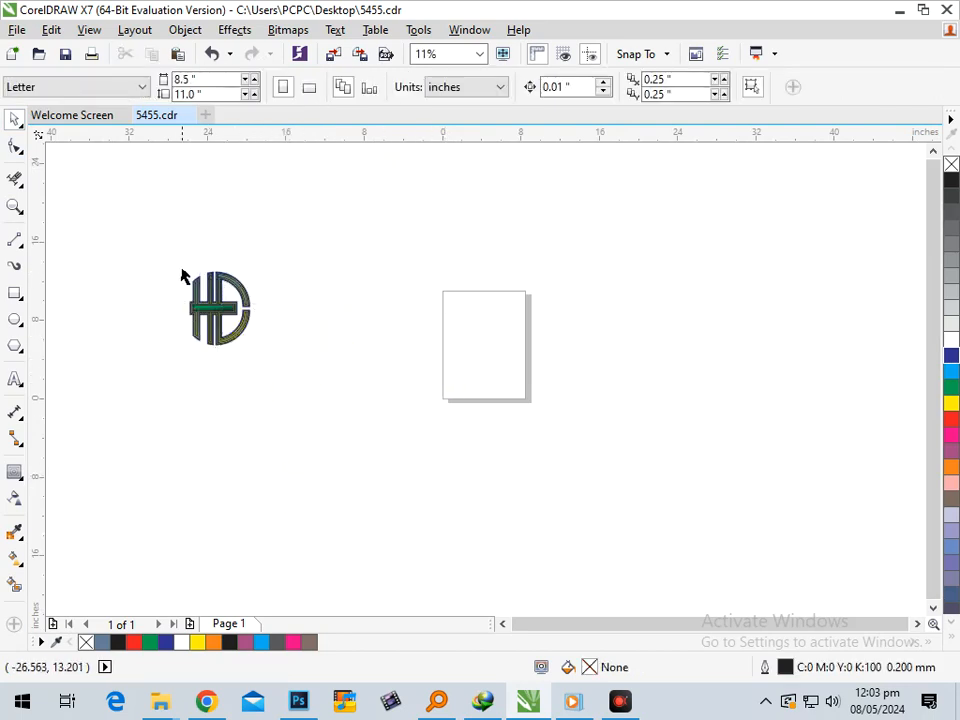
Nudge the inside contour group very slightly within the blue outer contour and deselect it
{"action": "left_click_drag", "start_coordinate": [263, 348], "coordinate": [263, 348]}
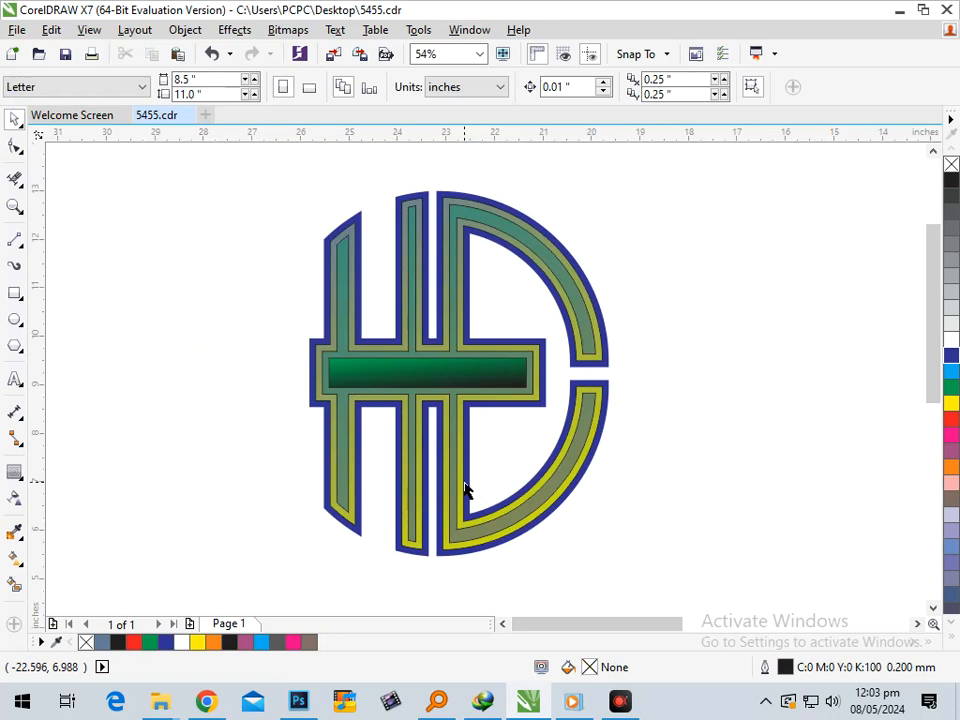
{"action": "left_click", "coordinate": [453, 381]}
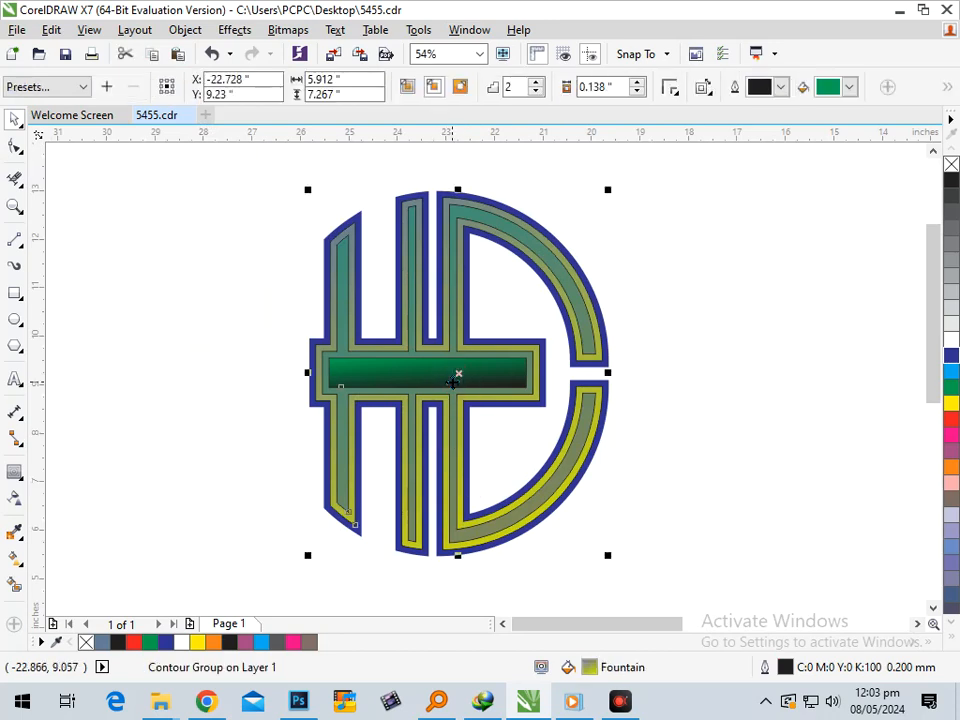
{"action": "left_click_drag", "start_coordinate": [453, 381], "coordinate": [453, 378]}
{"action": "left_click", "coordinate": [531, 326]}
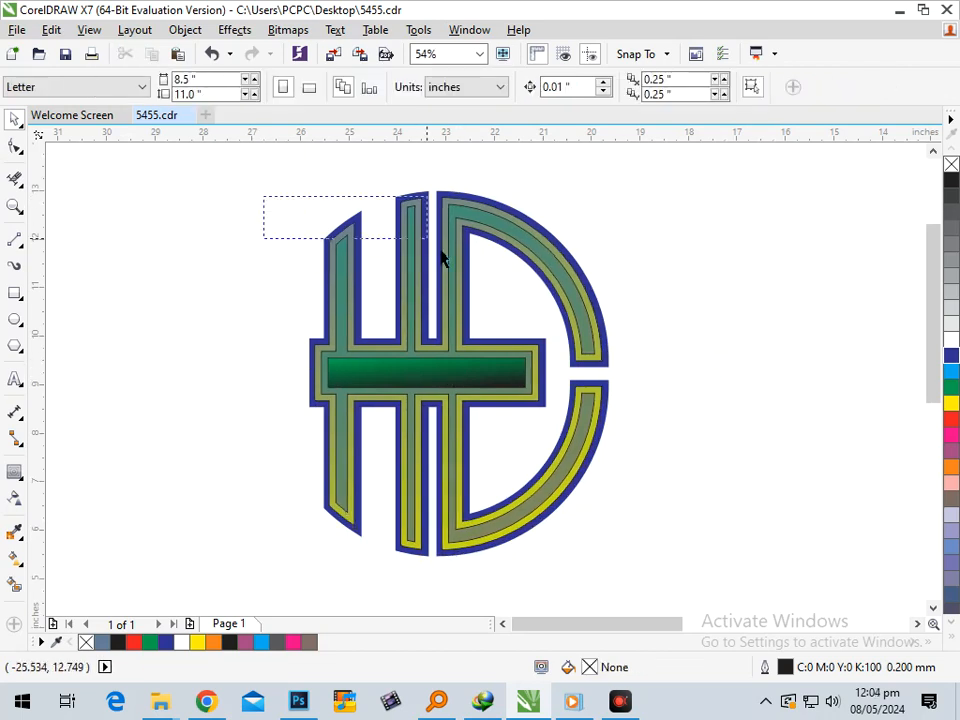
Select the whole logo, enlarge it to about 6.6 by 8.1 inches and deselect it
{"action": "left_click", "coordinate": [184, 197]}
{"action": "left_click_drag", "start_coordinate": [470, 400], "coordinate": [570, 634]}
{"action": "left_click", "coordinate": [506, 467]}
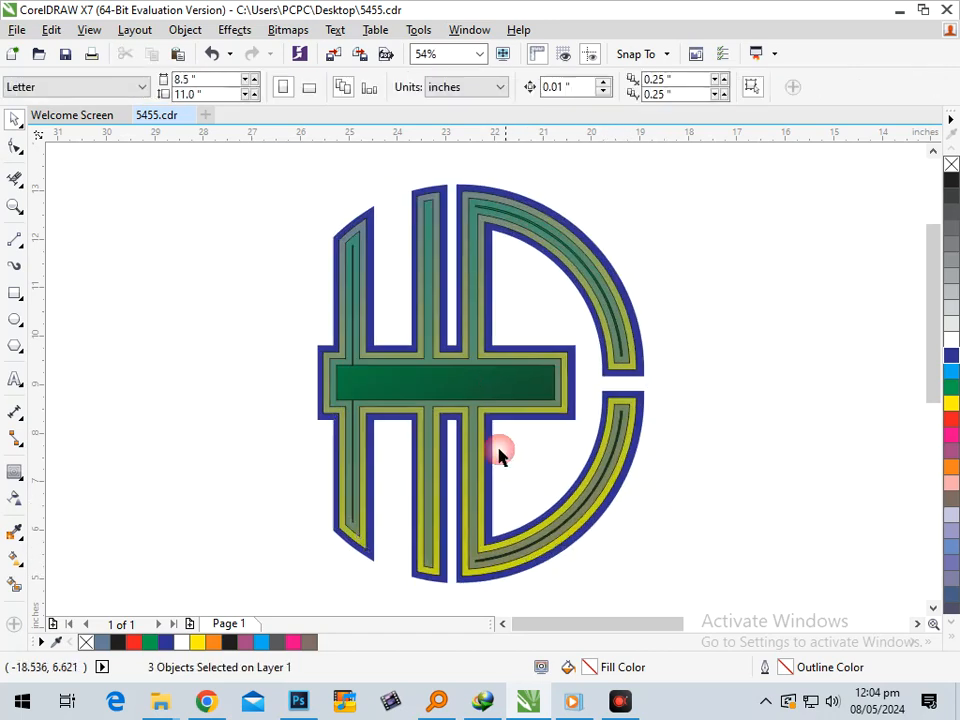
Select the inside contour group and break it apart into separate objects
{"action": "left_click_drag", "start_coordinate": [489, 381], "coordinate": [285, 130]}
{"action": "key", "text": "Escape"}
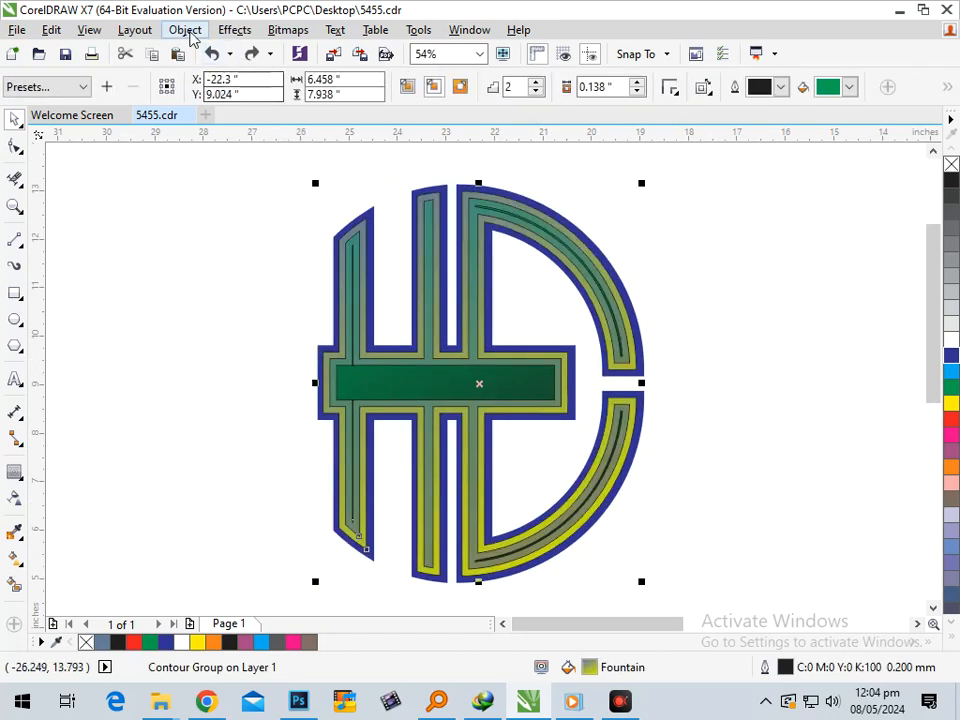
{"action": "left_click", "coordinate": [185, 29]}
{"action": "left_click", "coordinate": [193, 318]}
Try a white fill on the separated inside contours, and undo it
{"action": "left_click_drag", "start_coordinate": [433, 388], "coordinate": [364, 388]}
{"action": "key", "text": "Escape"}
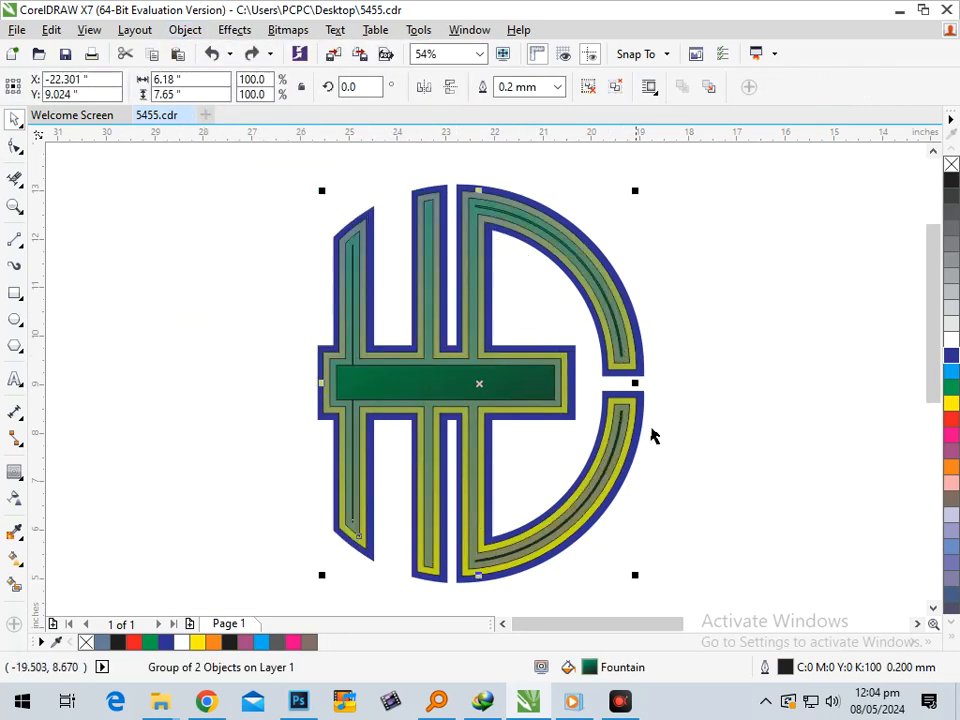
{"action": "left_click", "coordinate": [949, 336]}
{"action": "left_click", "coordinate": [572, 433]}
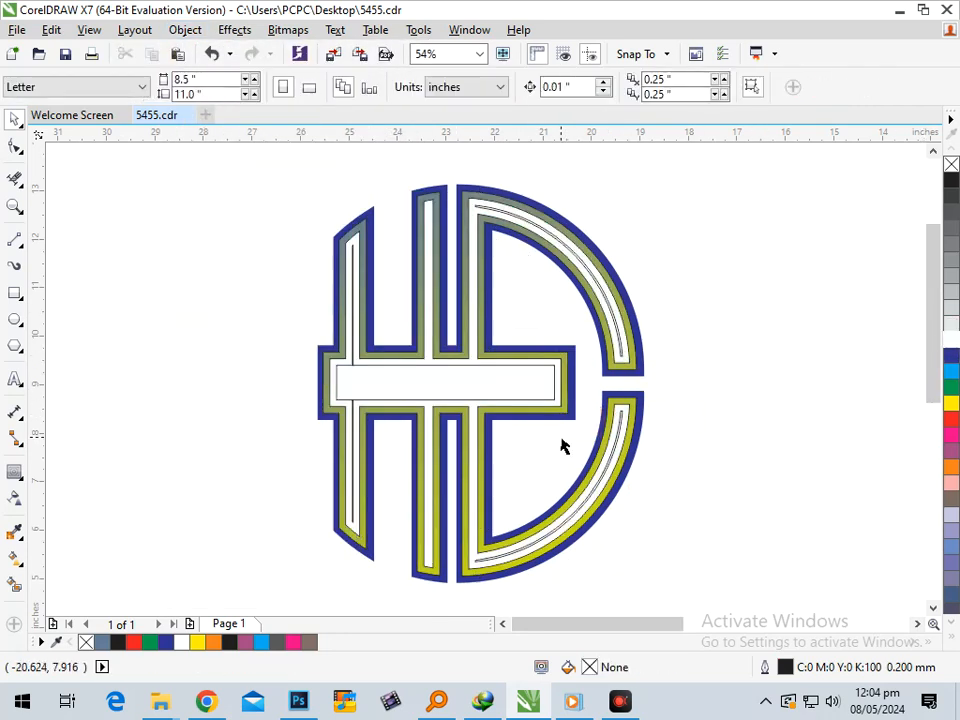
{"action": "key", "text": "ctrl+z"}
Select the whole logo, group its objects together and deselect the group
{"action": "left_click", "coordinate": [754, 428]}
{"action": "left_click_drag", "start_coordinate": [270, 181], "coordinate": [549, 429]}
{"action": "key", "text": "ctrl+z"}
{"action": "key", "text": "ctrl+z"}
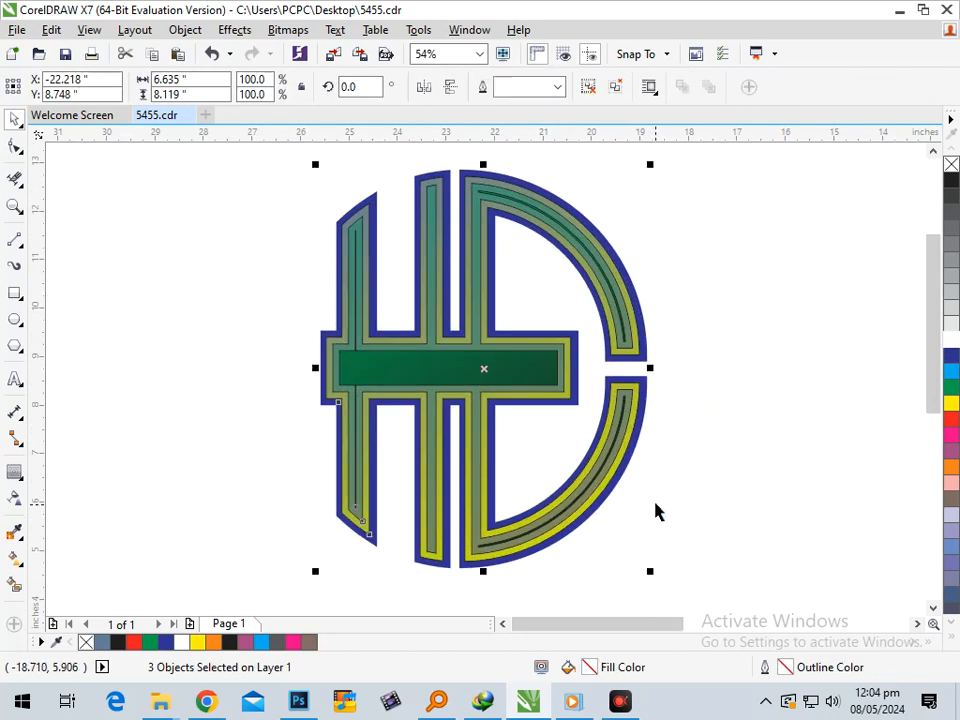
{"action": "left_click", "coordinate": [502, 604]}
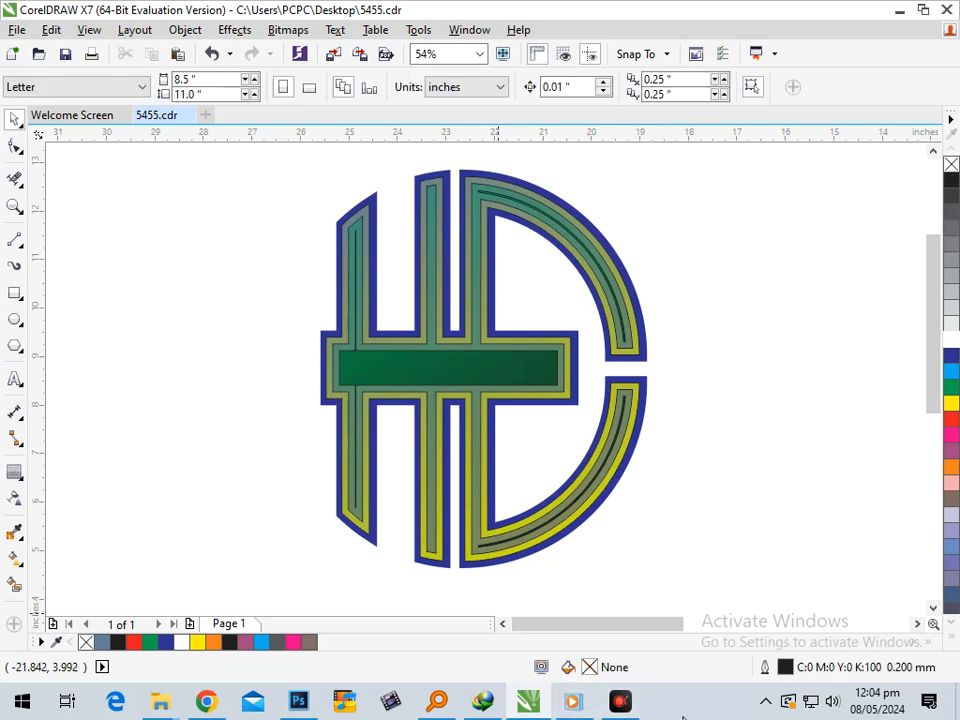